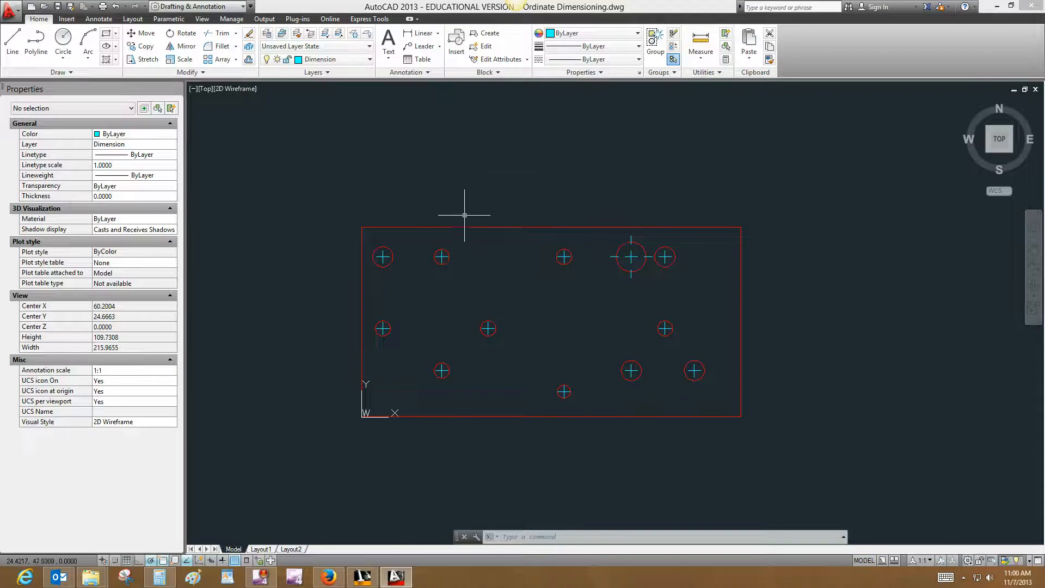
# Offset the plate's outer rectangle outward by 5
pyautogui.press('Escape')
pyautogui.press('Escape')
pyautogui.write('o')
pyautogui.press('Return')
pyautogui.write('5')
pyautogui.press('Return')
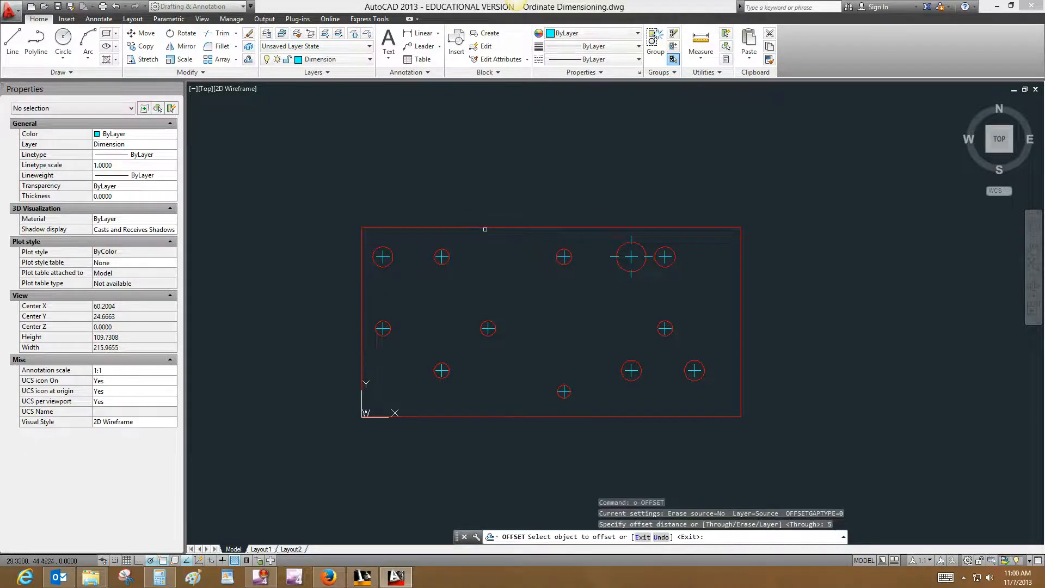
pyautogui.click(485, 228)
pyautogui.click(754, 168)
pyautogui.press('Escape')
pyautogui.press('Escape')
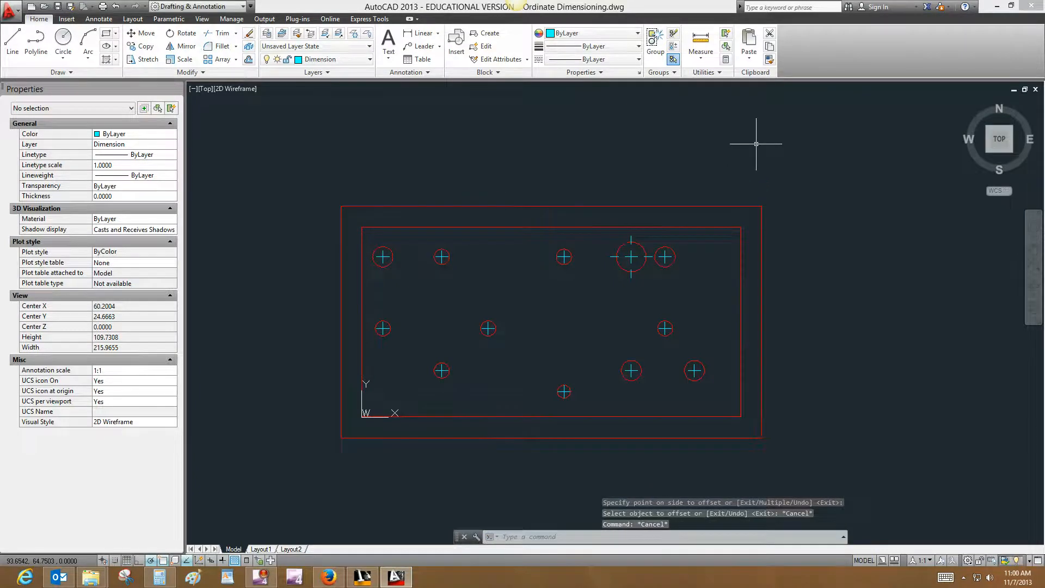
pyautogui.moveTo(701, 214); pyautogui.dragTo(722, 187, button='middle')
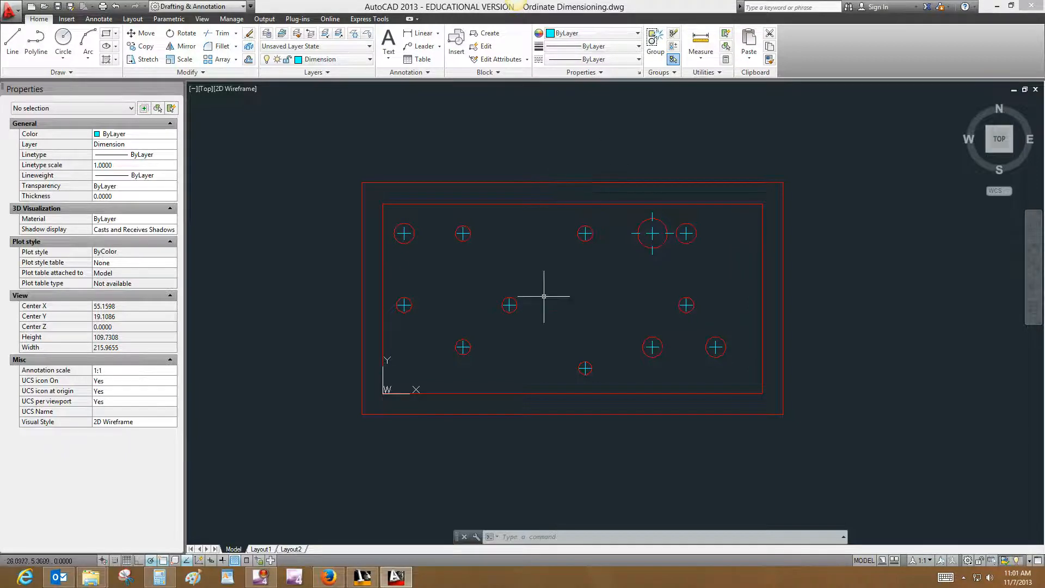
# Open Layout1, activate its viewport, and enlarge and centre the plate inside it
pyautogui.click(259, 549)
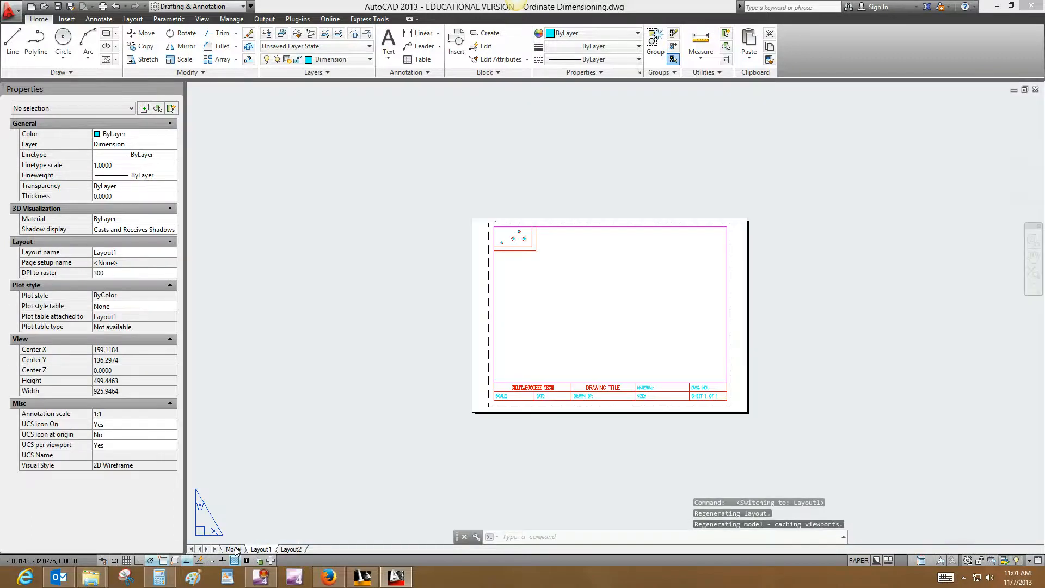
pyautogui.click(234, 549)
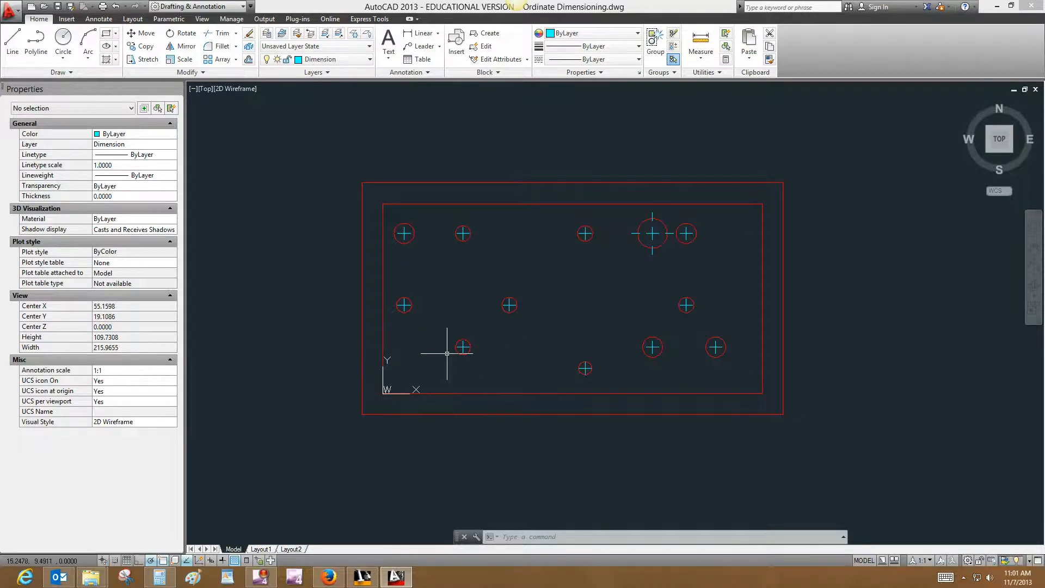
pyautogui.click(260, 549)
pyautogui.doubleClick(618, 298)
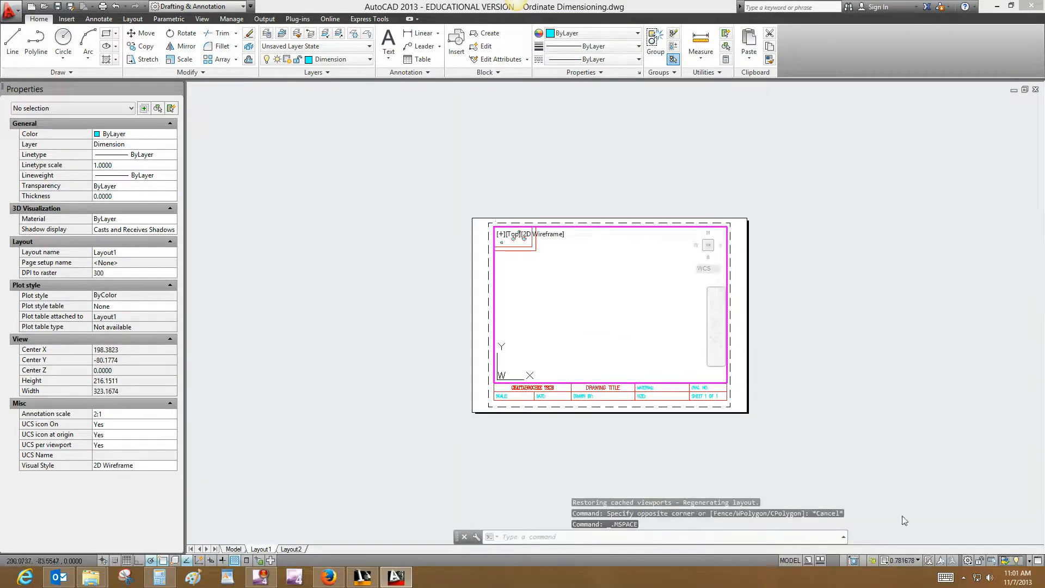
pyautogui.moveTo(636, 291)
pyautogui.mouseDown(button='middle')
pyautogui.moveTo(640, 323)
pyautogui.moveTo(696, 359)
pyautogui.mouseUp(button='middle')
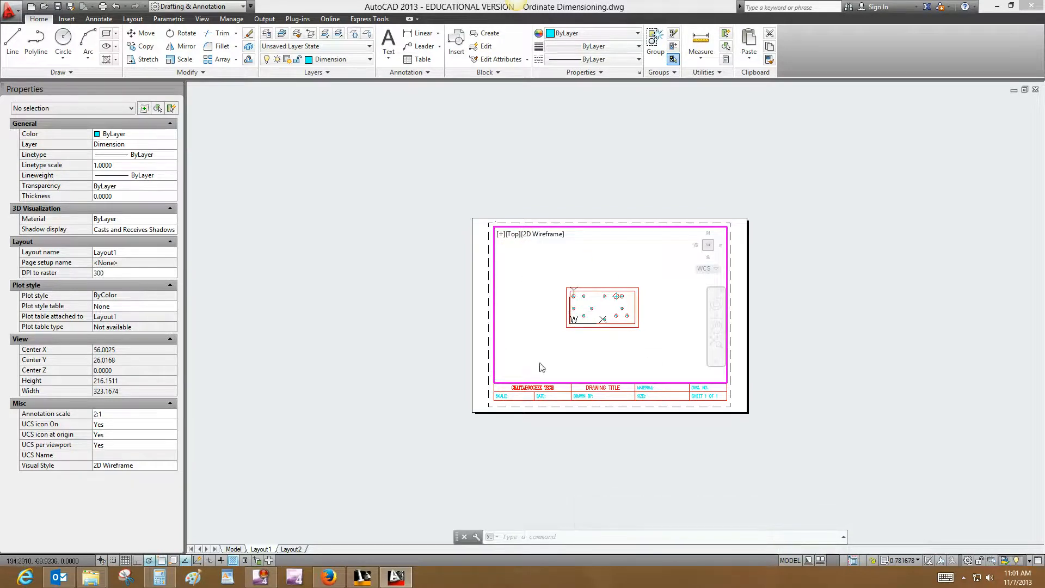
pyautogui.scroll(4, 584, 325)
pyautogui.moveTo(584, 324); pyautogui.dragTo(567, 348, button='middle')
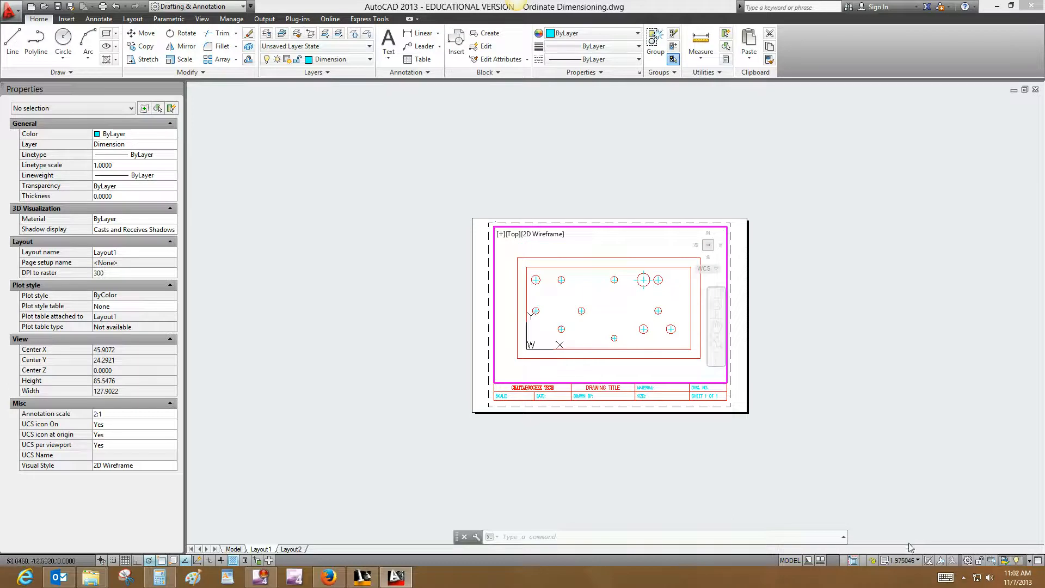
# Set the viewport scale to 2:1, lock the viewport and return to paper space
pyautogui.click(901, 559)
pyautogui.click(923, 472)
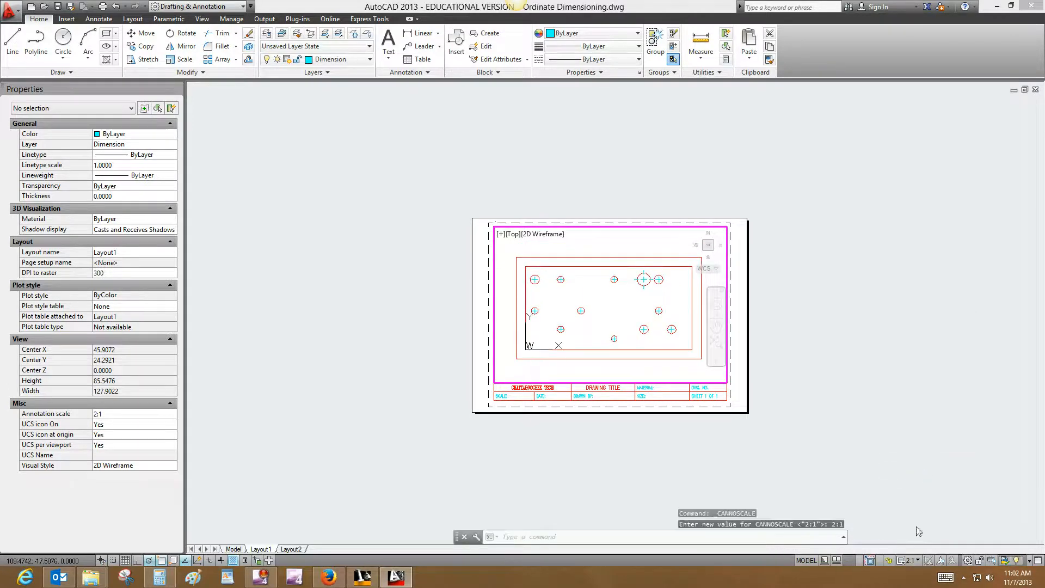
pyautogui.click(888, 560)
pyautogui.doubleClick(756, 376)
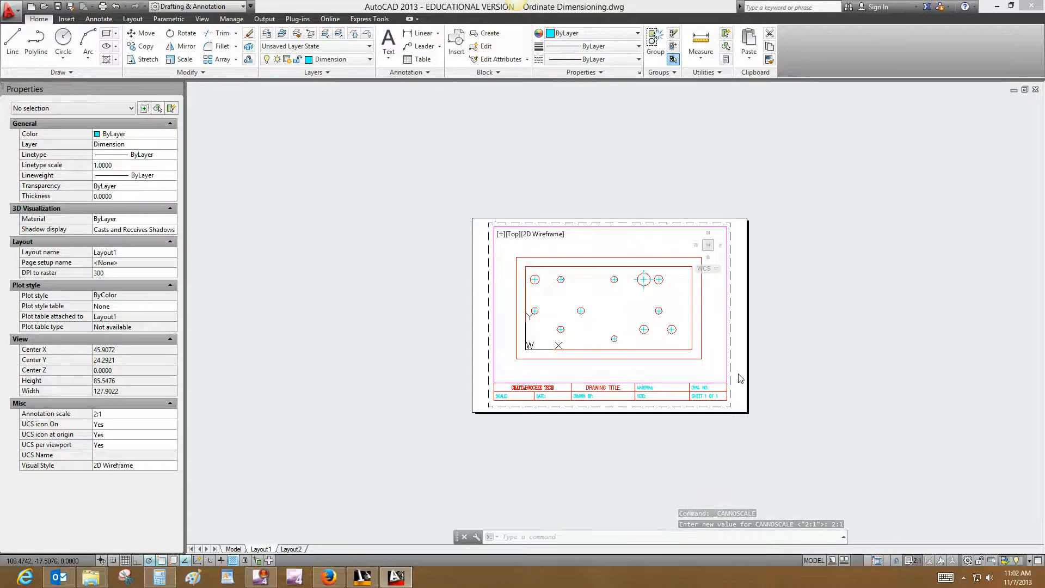
pyautogui.doubleClick(740, 351)
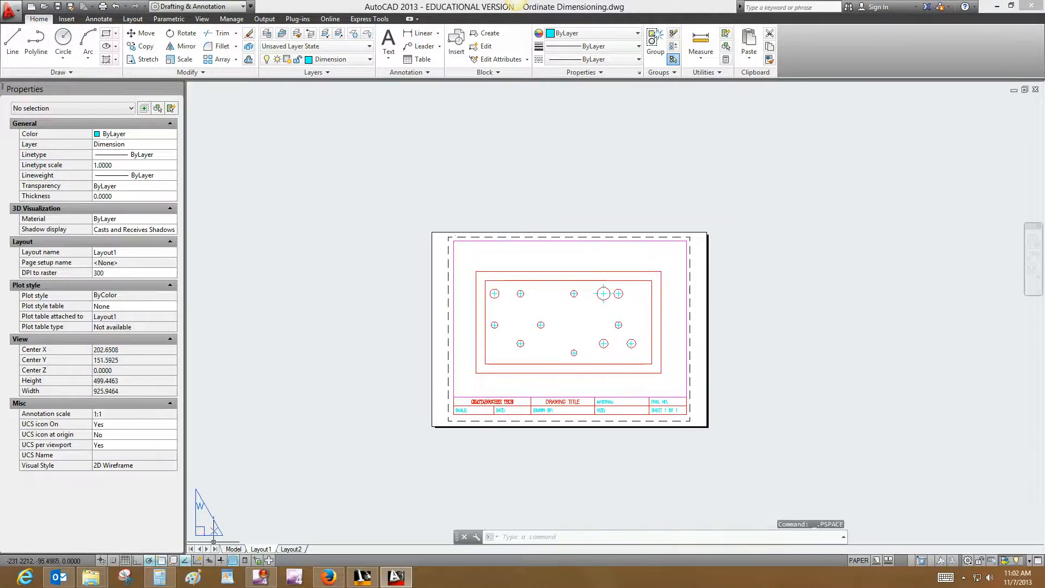
# Compare the plate in model space with its scaled view in the Layout1 viewport
pyautogui.click(232, 549)
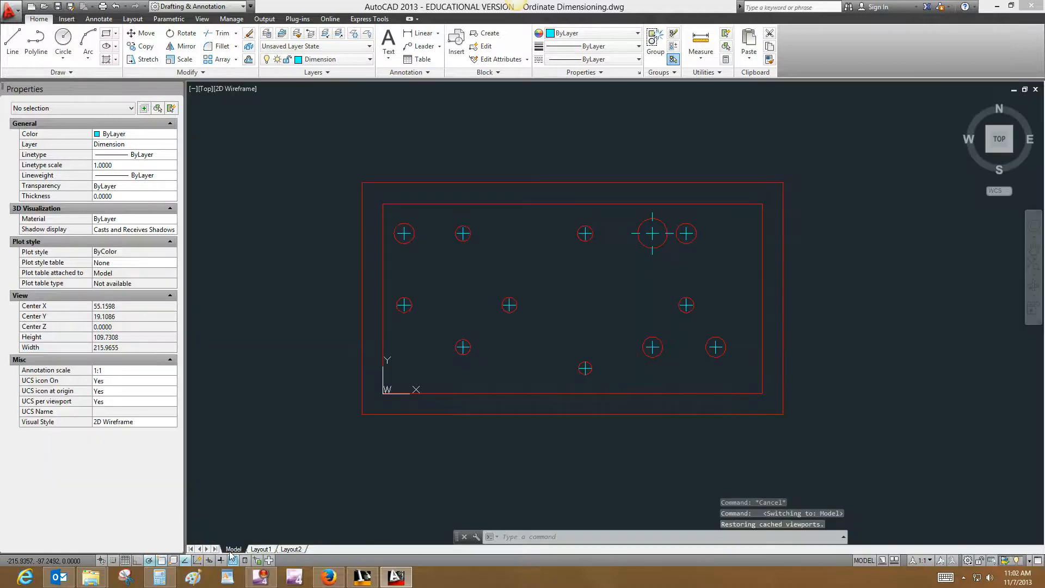
pyautogui.click(261, 549)
pyautogui.doubleClick(508, 385)
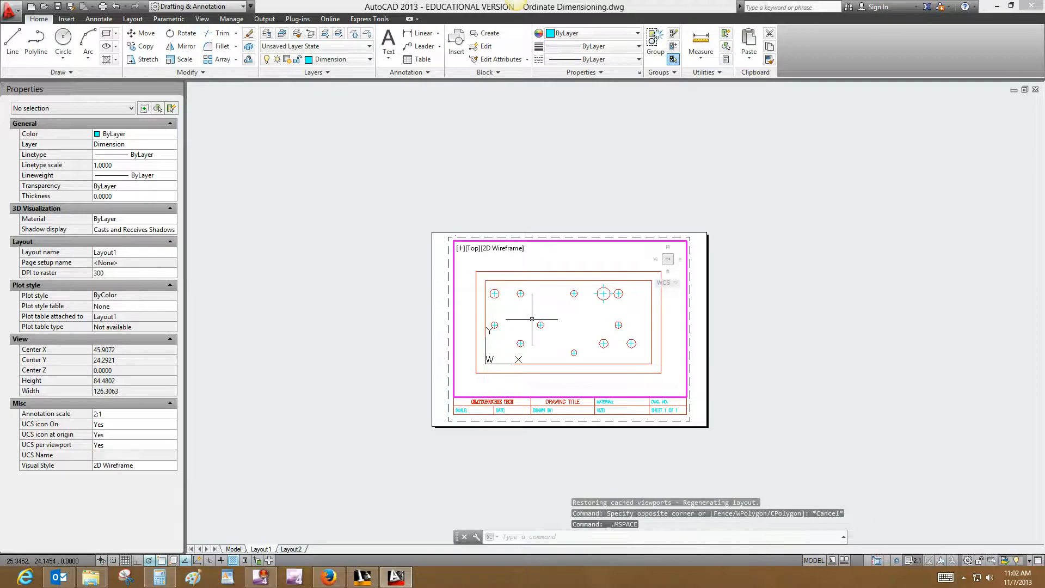
# In model space, add an X ordinate dimension at the plate's lower-left corner, ending its leader on the outer offset rectangle
pyautogui.click(233, 548)
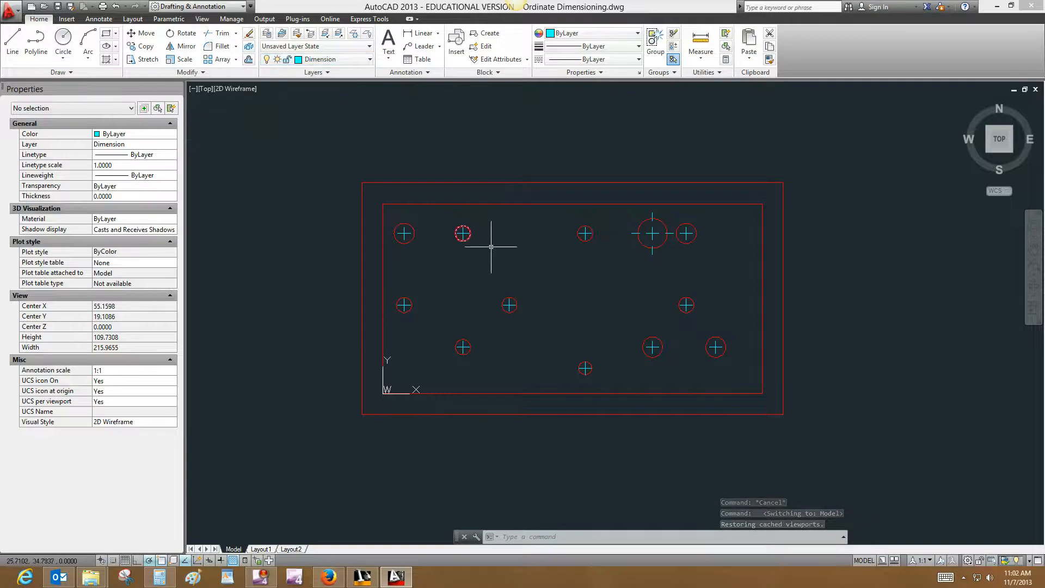
pyautogui.moveTo(507, 155); pyautogui.dragTo(513, 150, button='middle')
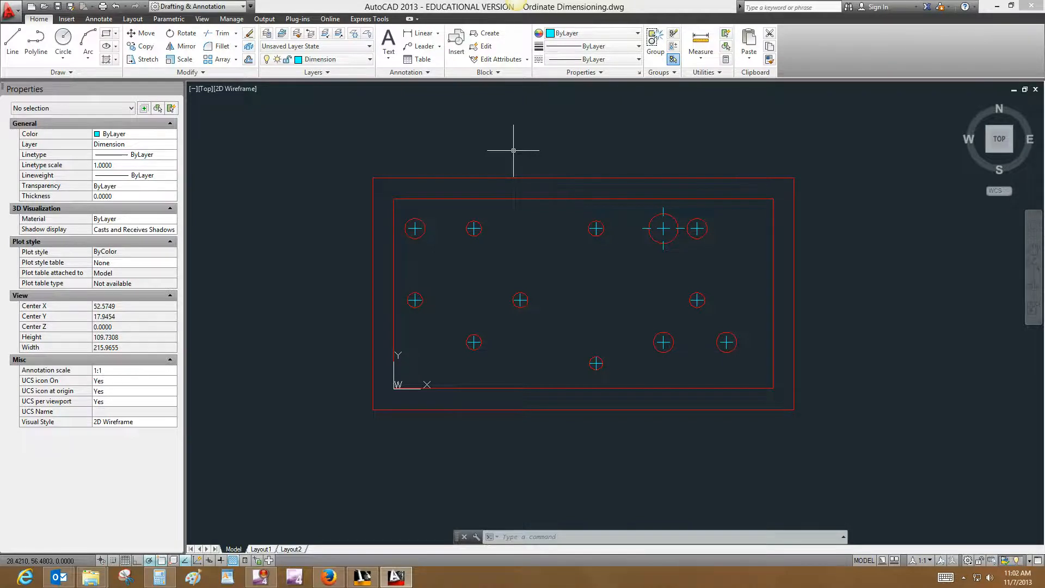
pyautogui.write('di')
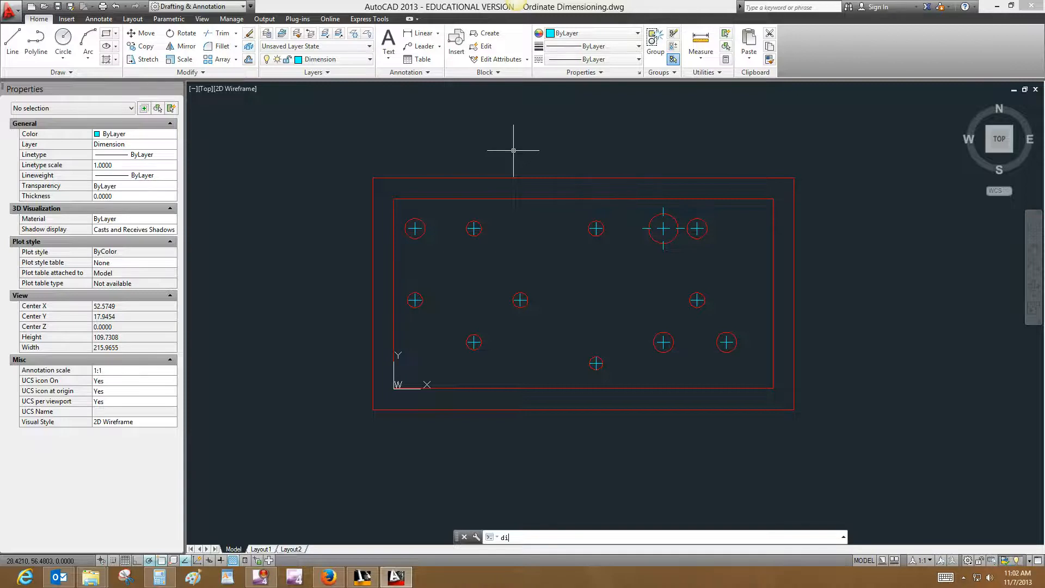
pyautogui.press('BackSpace')
pyautogui.write('or')
pyautogui.press('Return')
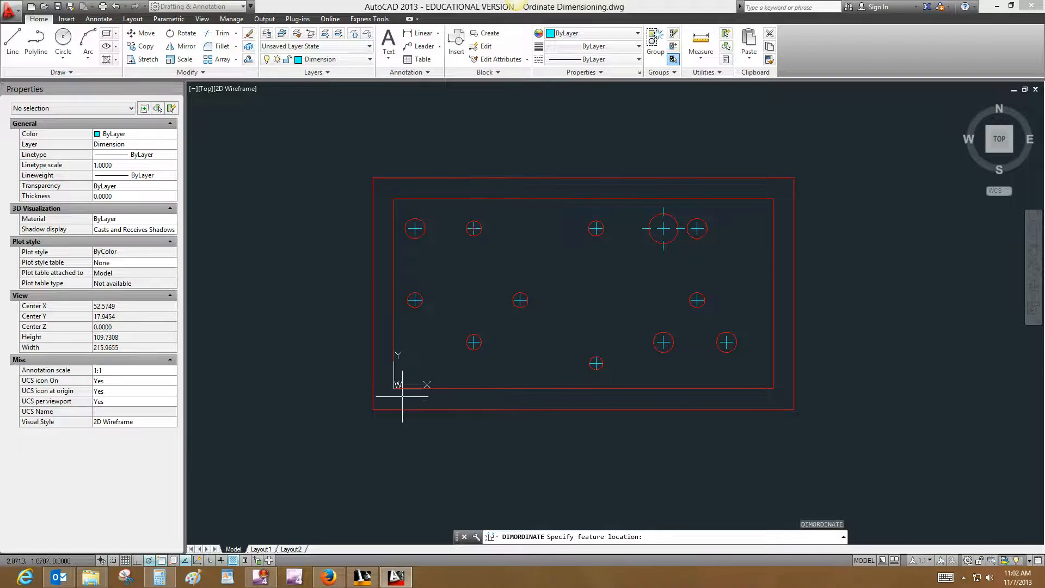
pyautogui.scroll(4, 393, 388)
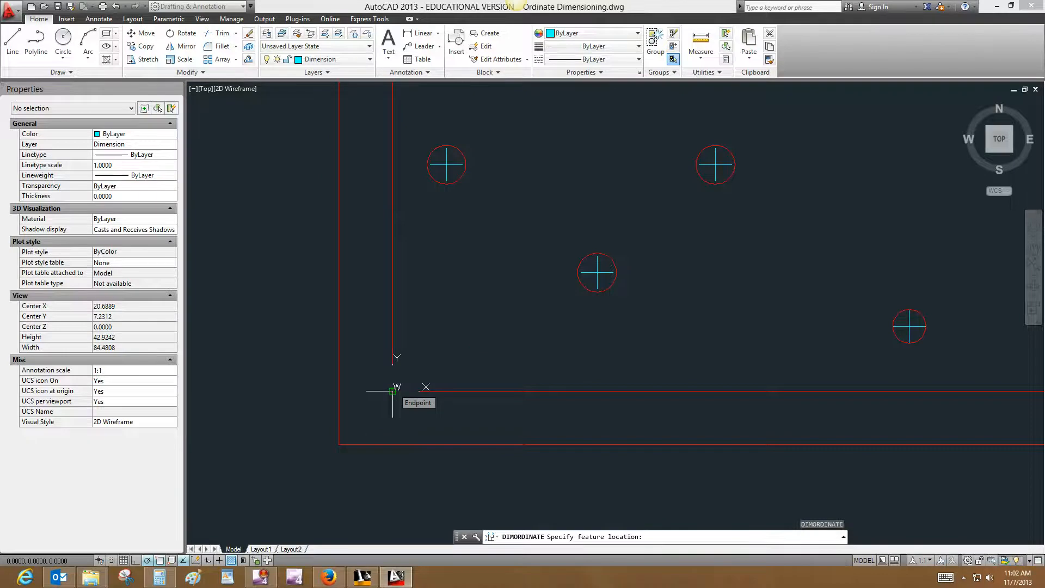
pyautogui.click(393, 391)
pyautogui.scroll(-3, 392, 433)
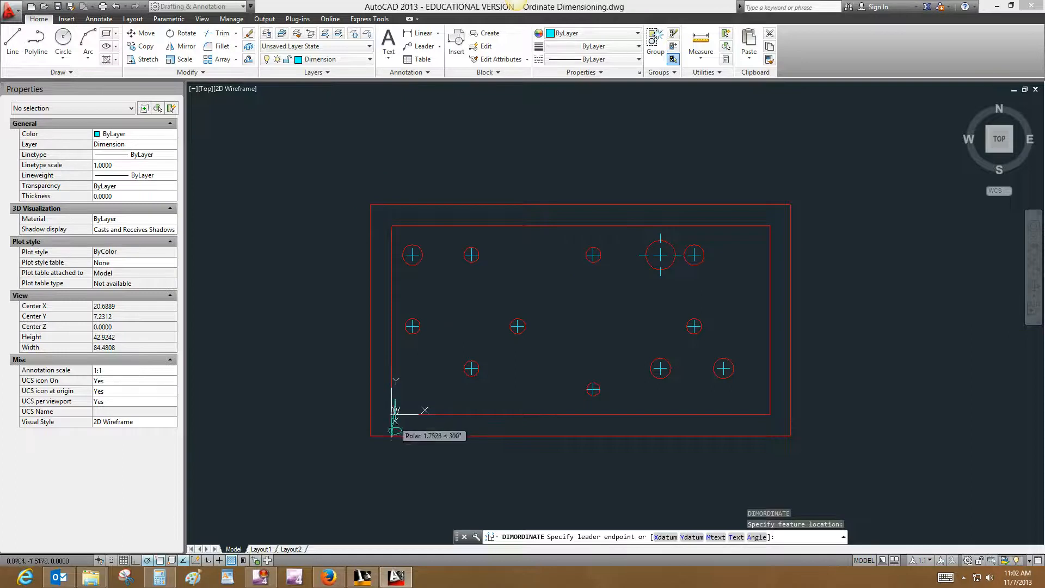
pyautogui.scroll(8, 392, 428)
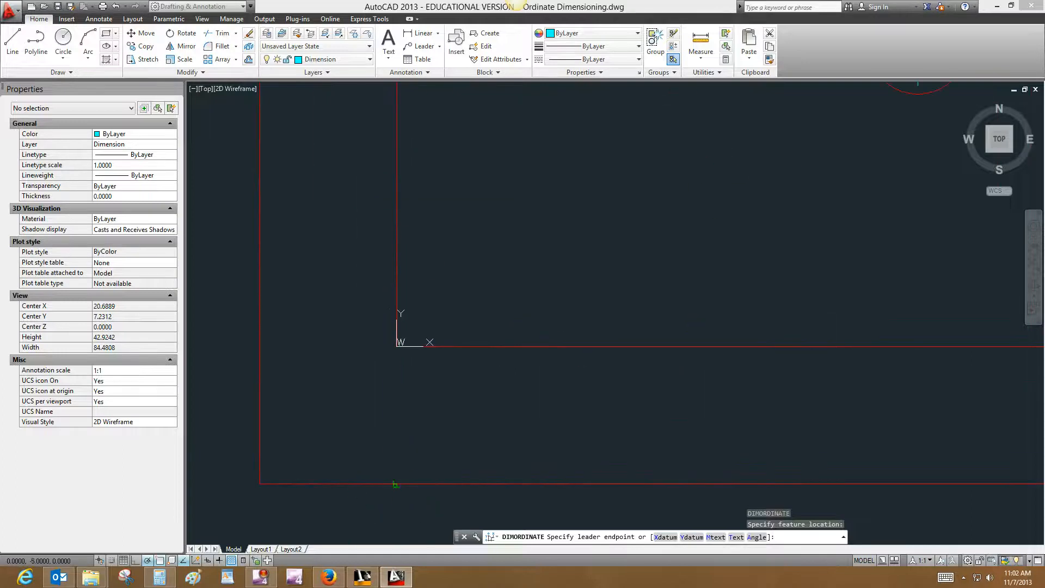
pyautogui.click(397, 483)
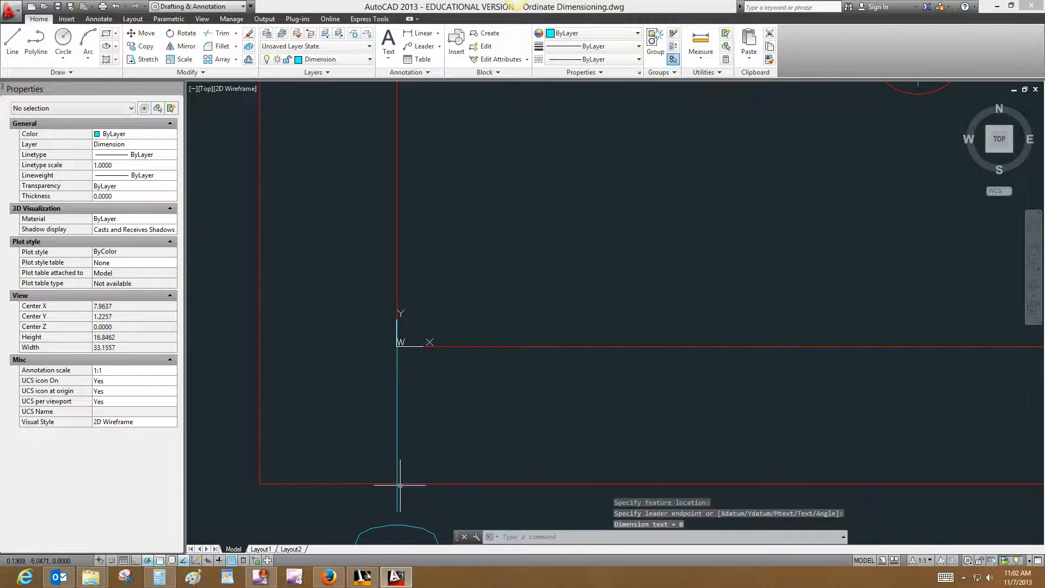
# Examine the new ordinate dimension's text in model space and on the Layout1 sheet
pyautogui.scroll(-2, 504, 430)
pyautogui.moveTo(505, 430); pyautogui.dragTo(503, 274, button='middle')
pyautogui.moveTo(511, 341); pyautogui.dragTo(489, 398, button='middle')
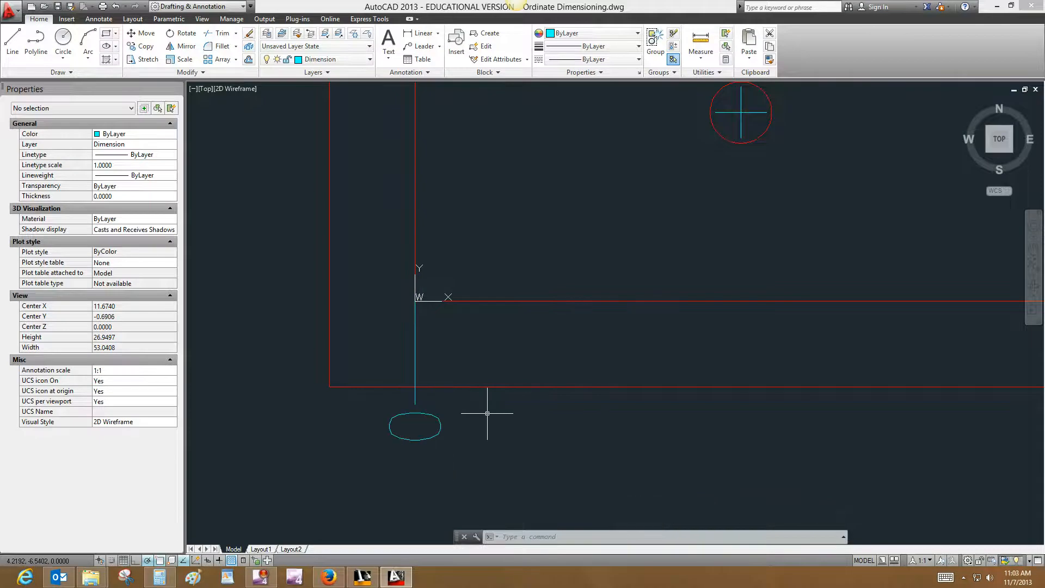
pyautogui.scroll(-3, 487, 413)
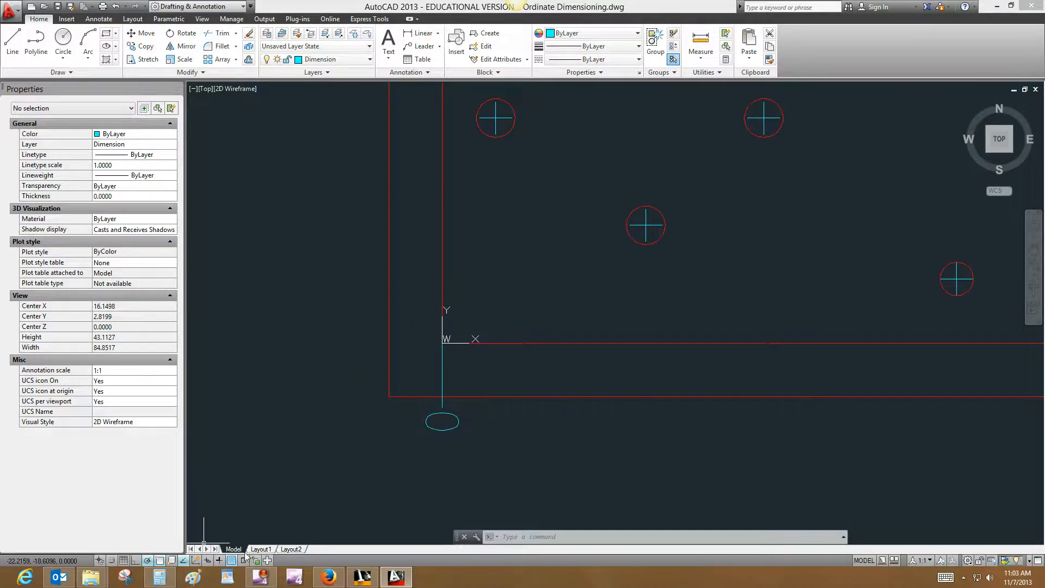
pyautogui.click(260, 549)
pyautogui.doubleClick(699, 395)
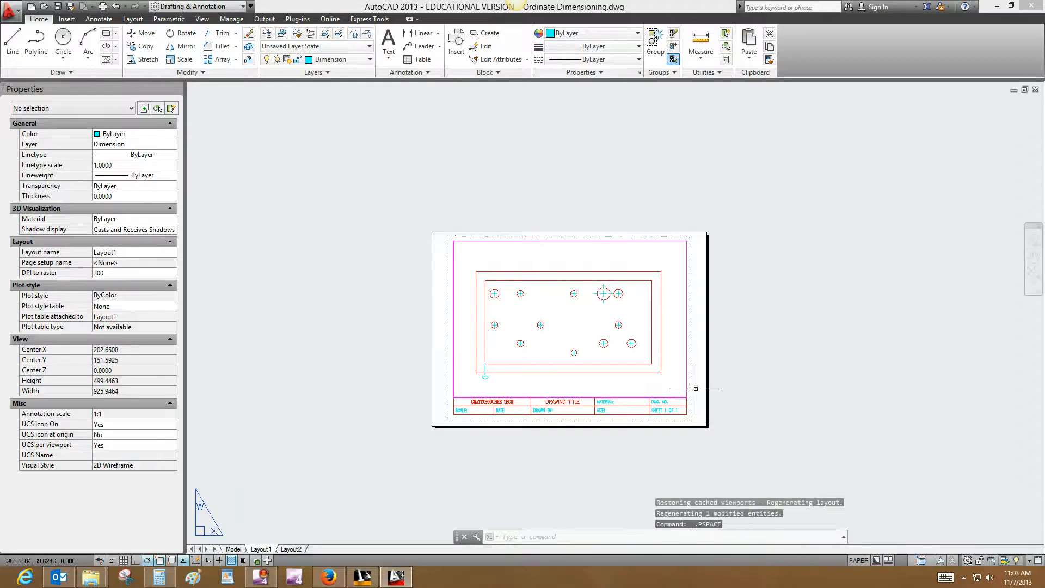
pyautogui.scroll(2, 623, 376)
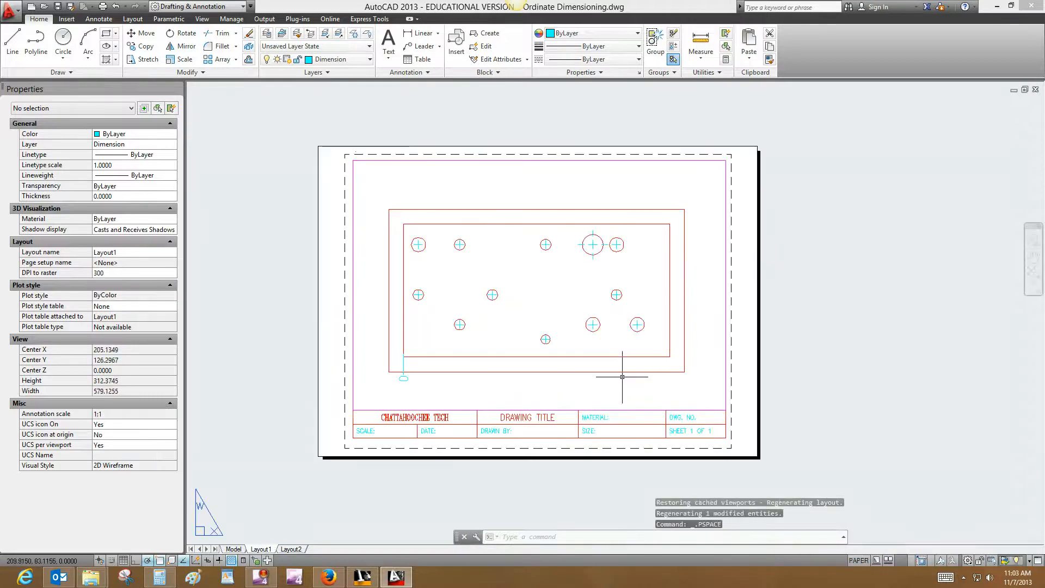
pyautogui.moveTo(622, 377); pyautogui.dragTo(610, 399, button='middle')
# Switch to Calculator, multiply 0.125 by 25.4 to convert the text height to millimetres, and minimize it
pyautogui.click(159, 577)
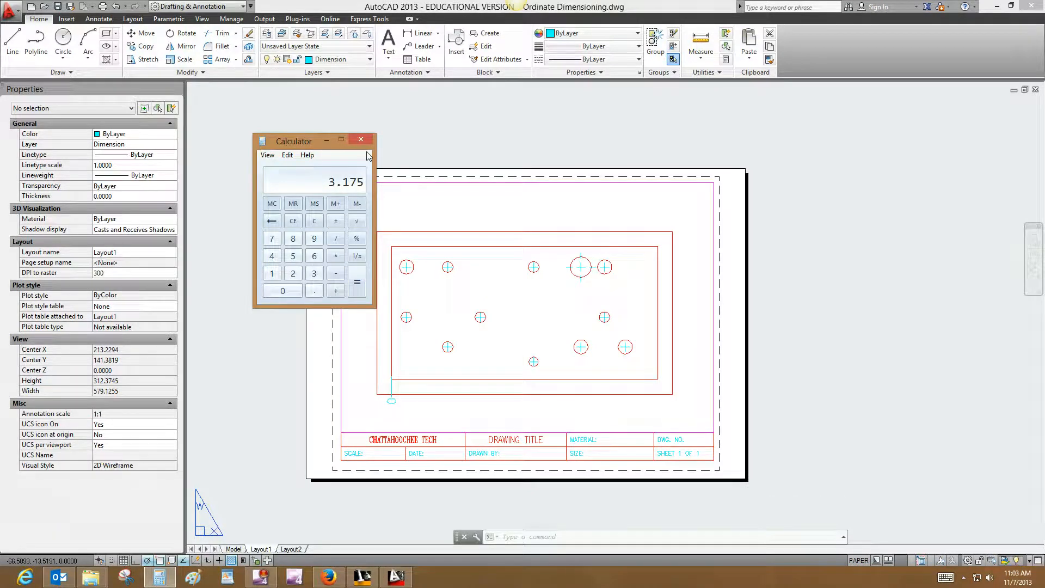
pyautogui.write('.125')
pyautogui.press('BackSpace')
pyautogui.write('*25.4')
pyautogui.press('Return')
pyautogui.click(326, 140)
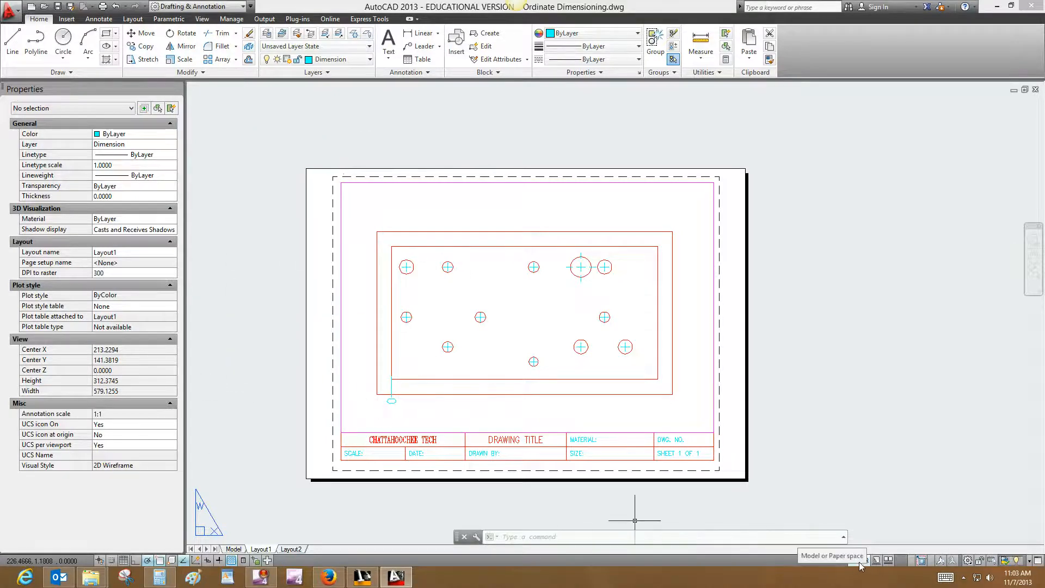
# Draw a horizontal line about 6.03 units long beneath the ordinate text in Layout1 and check its length
pyautogui.scroll(3, 330, 415)
pyautogui.write('l')
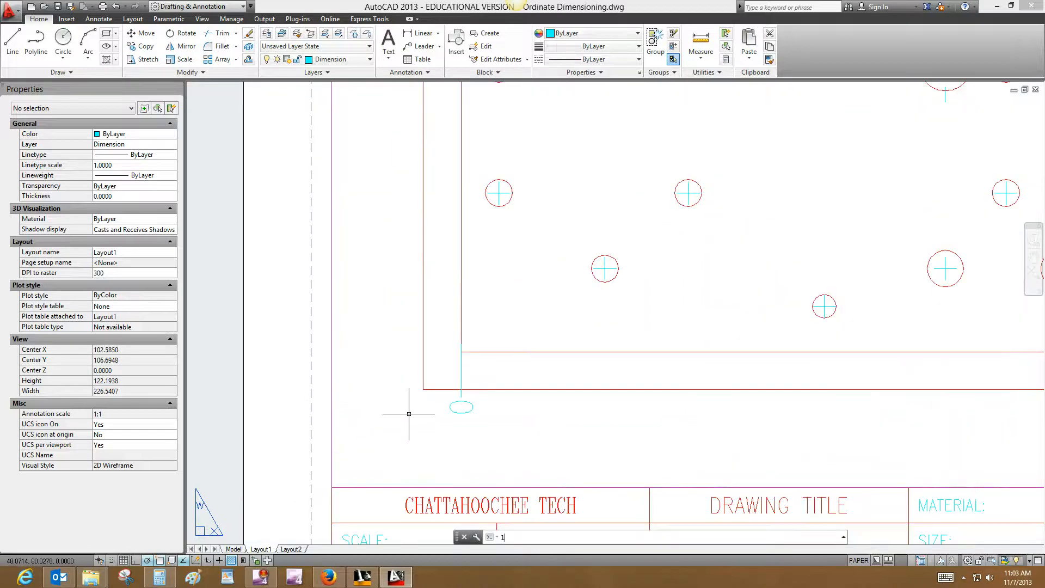
pyautogui.press('Return')
pyautogui.scroll(2, 428, 421)
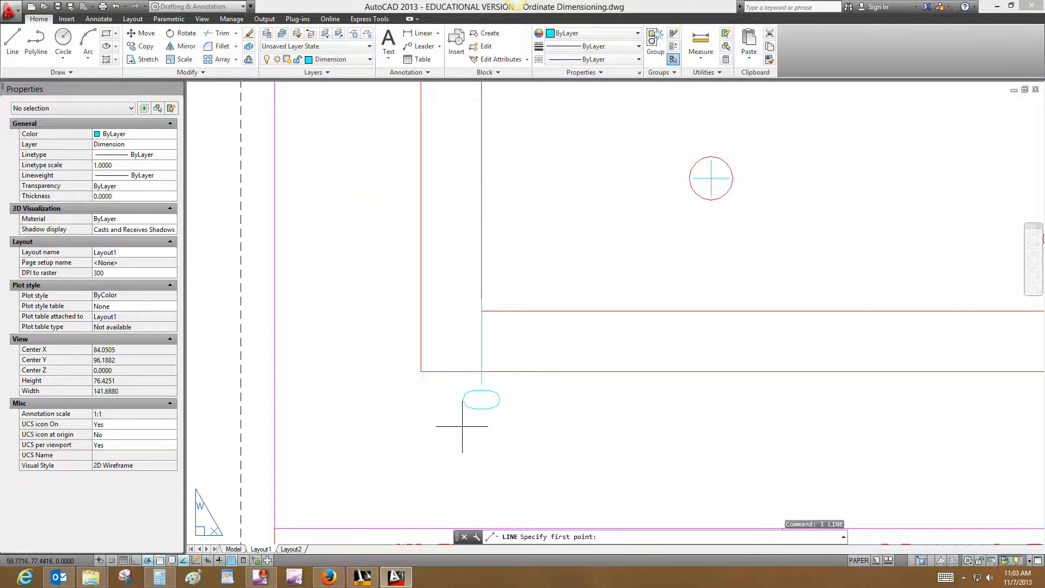
pyautogui.click(462, 426)
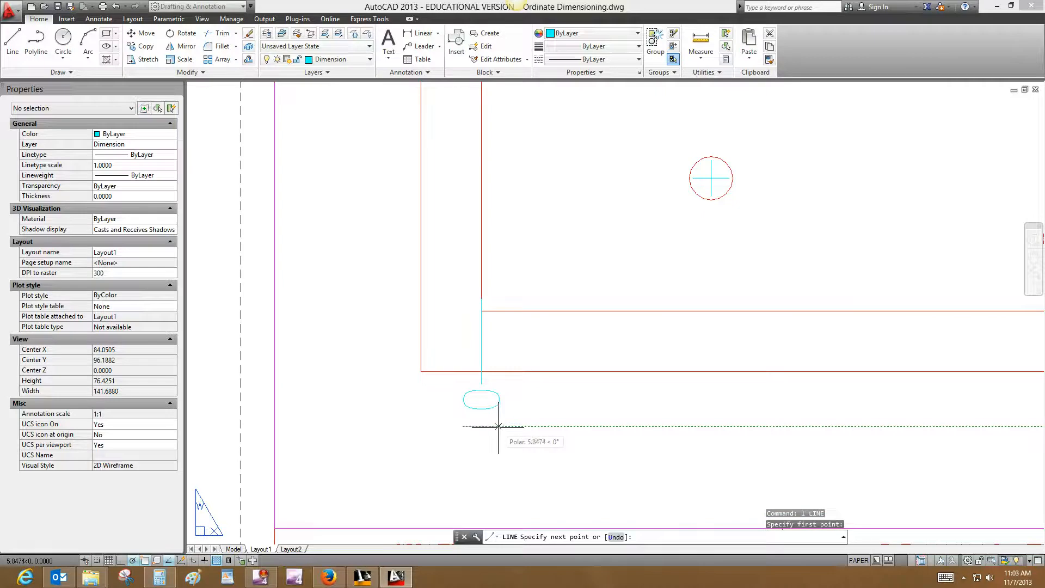
pyautogui.click(498, 426)
pyautogui.press('Escape')
pyautogui.click(494, 427)
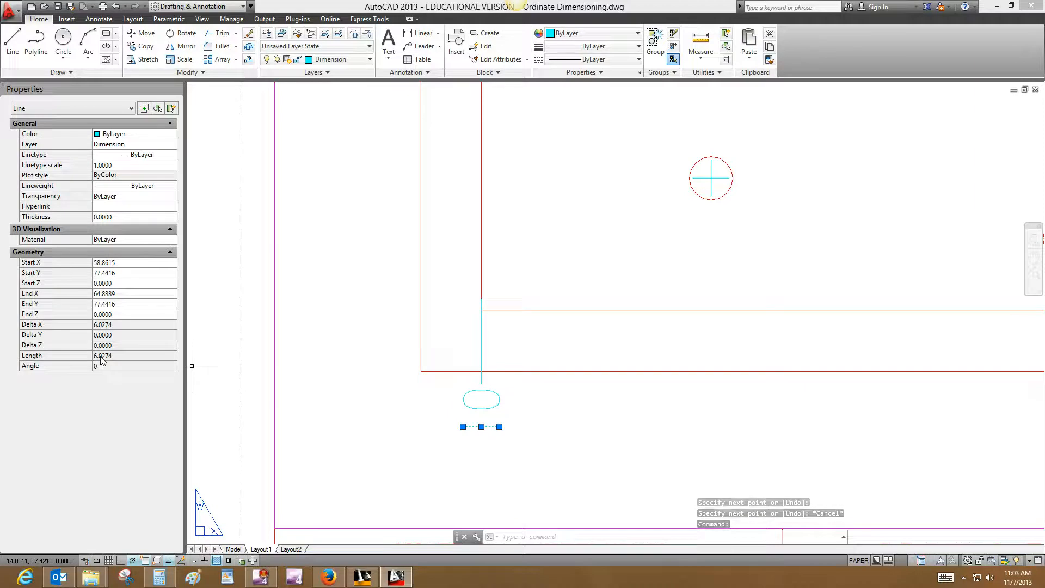
# Erase the measuring line beneath the ordinate text on the layout sheet
pyautogui.write('e')
pyautogui.press('Return')
pyautogui.scroll(-5, 478, 357)
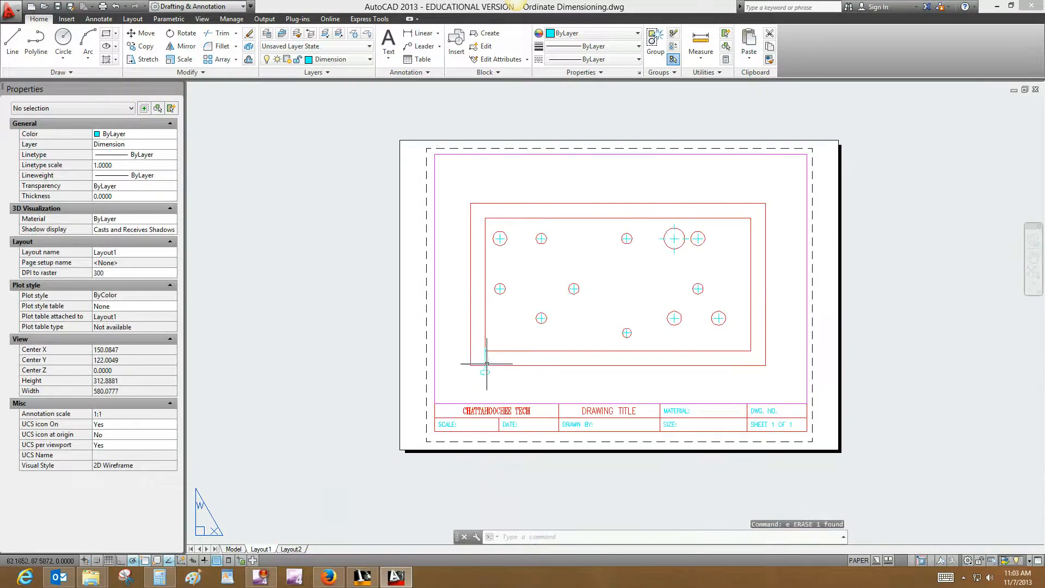
# Draw a horizontal line about 3.16 units long beneath the ordinate text in model space and check its length
pyautogui.click(234, 548)
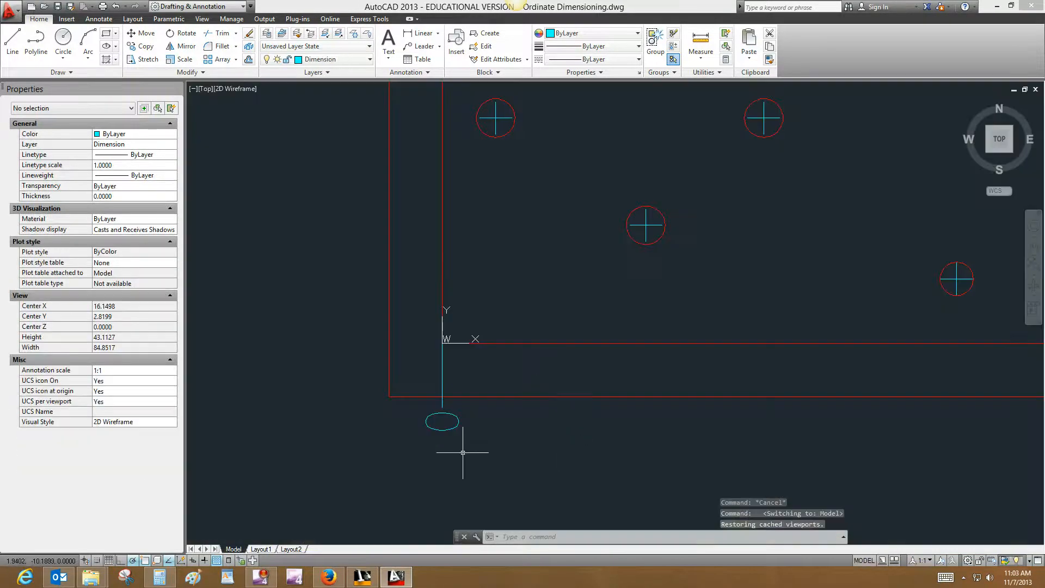
pyautogui.write('l')
pyautogui.press('Return')
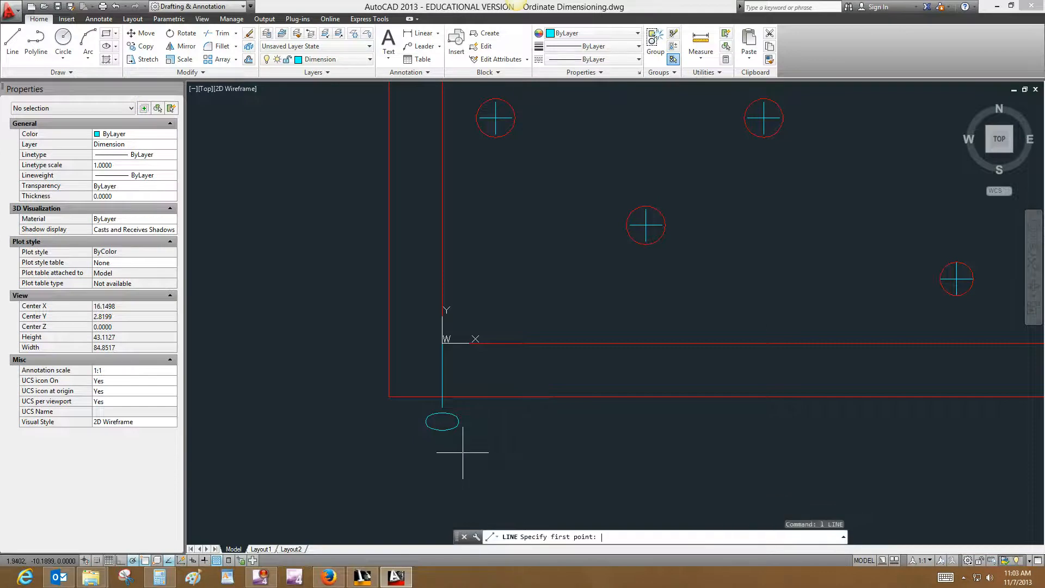
pyautogui.scroll(4, 462, 452)
pyautogui.click(383, 422)
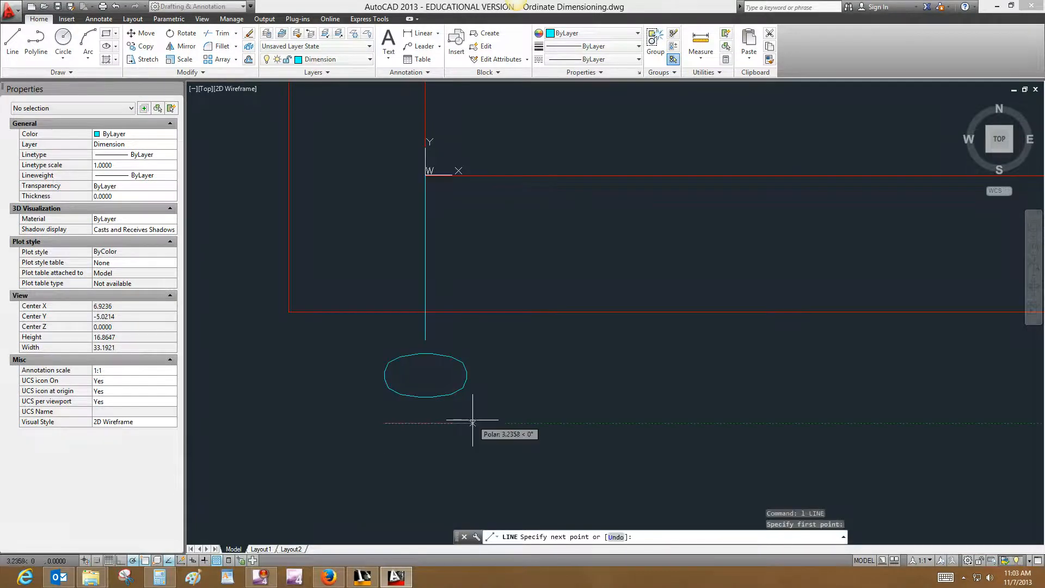
pyautogui.click(471, 423)
pyautogui.press('Escape')
pyautogui.click(443, 423)
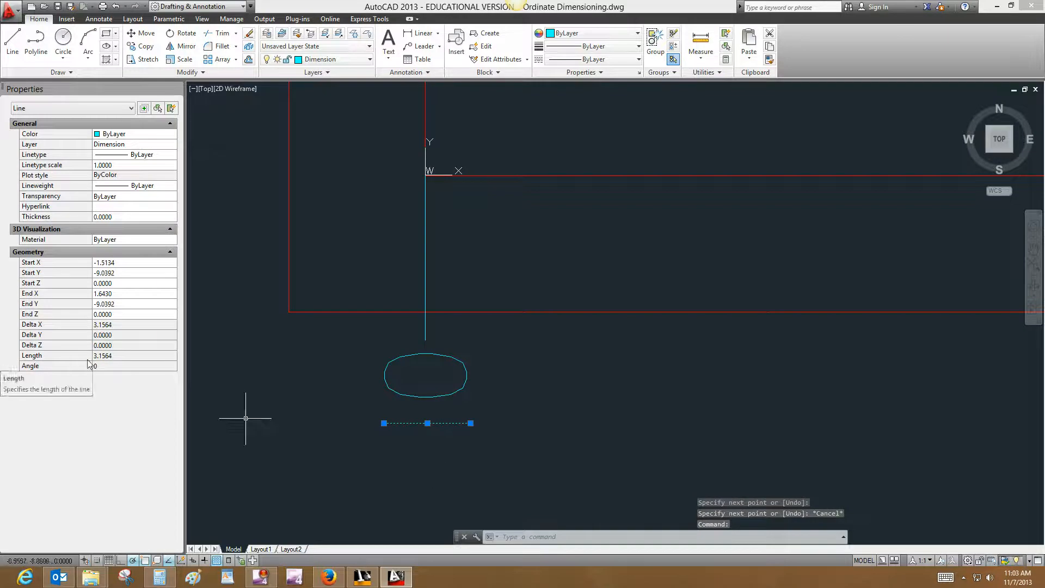
# Erase the measuring line beneath the ordinate text in model space and return to the Layout1 sheet
pyautogui.write('e')
pyautogui.press('Return')
pyautogui.scroll(-4, 438, 438)
pyautogui.click(260, 548)
pyautogui.moveTo(537, 371); pyautogui.dragTo(487, 408, button='middle')
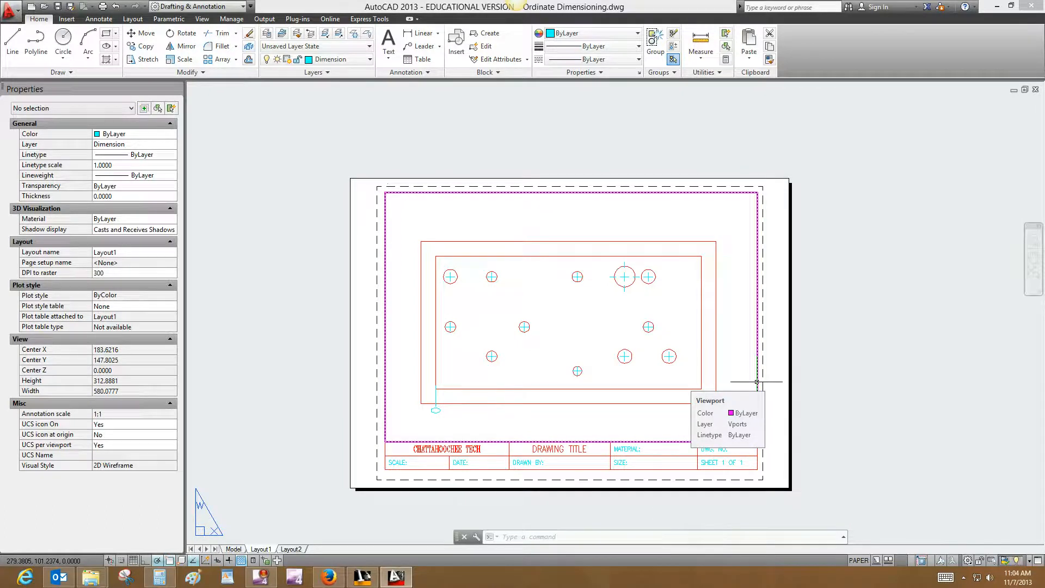
pyautogui.press('Escape')
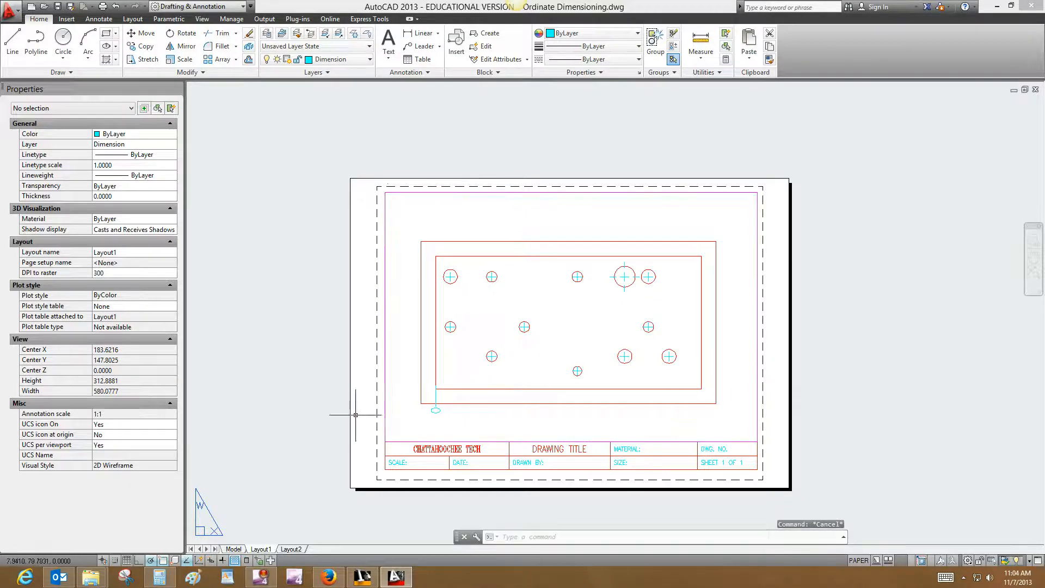
# Undo back through the measuring lines and view switches until the ordinate dimension at the plate's corner is removed from model space
pyautogui.click(233, 548)
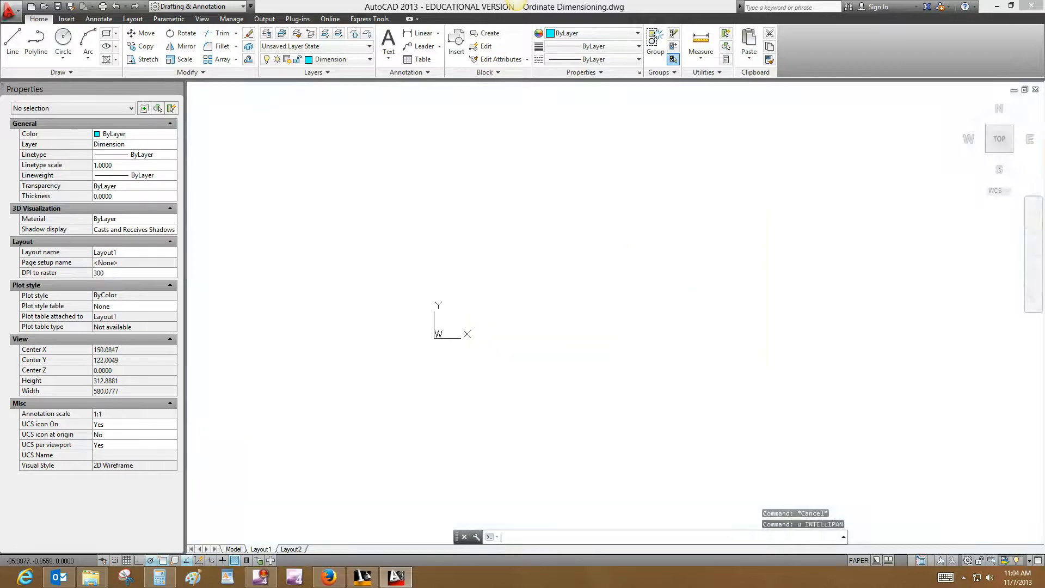
pyautogui.hotkey('ctrl', 'z')
pyautogui.hotkey('ctrl', 'z')
pyautogui.hotkey('ctrl', 'z')
pyautogui.hotkey('ctrl', 'z')
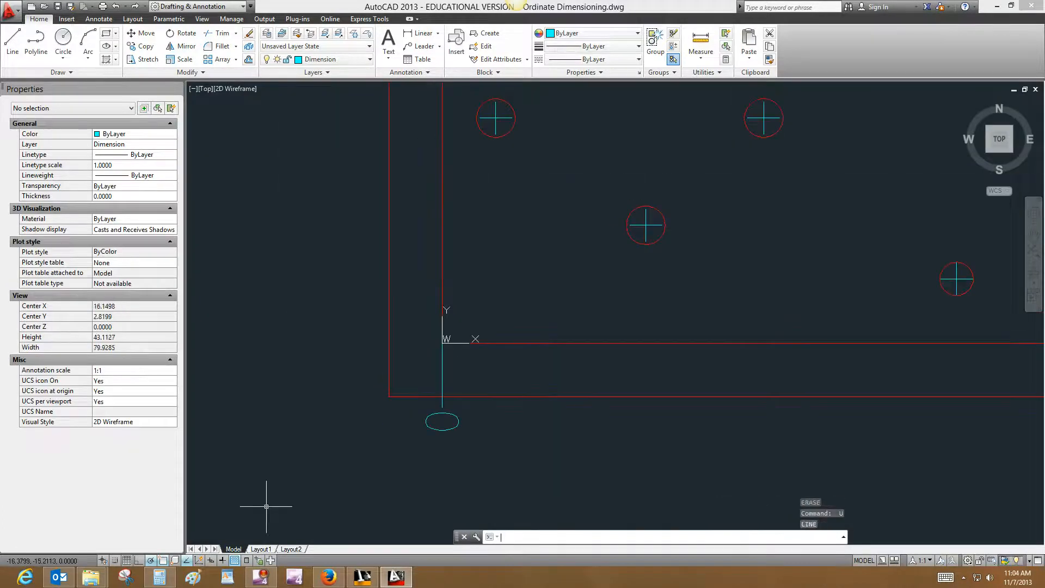
pyautogui.hotkey('ctrl', 'z')
pyautogui.hotkey('ctrl', 'z')
pyautogui.hotkey('ctrl', 'z')
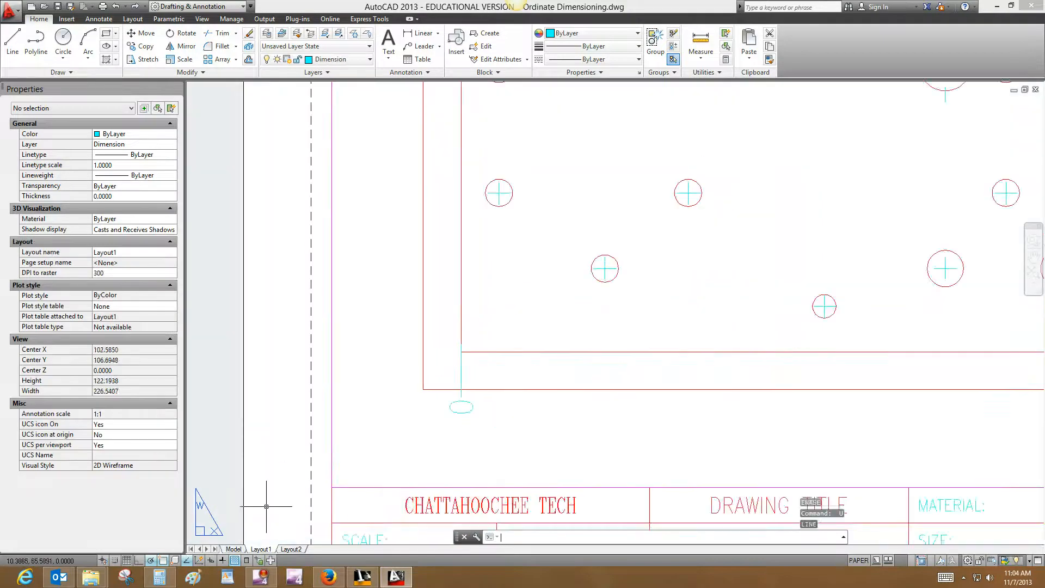
pyautogui.hotkey('ctrl', 'z')
pyautogui.hotkey('ctrl', 'z')
pyautogui.hotkey('ctrl', 'z')
pyautogui.hotkey('ctrl', 'z')
pyautogui.hotkey('ctrl', 'z')
pyautogui.hotkey('ctrl', 'z')
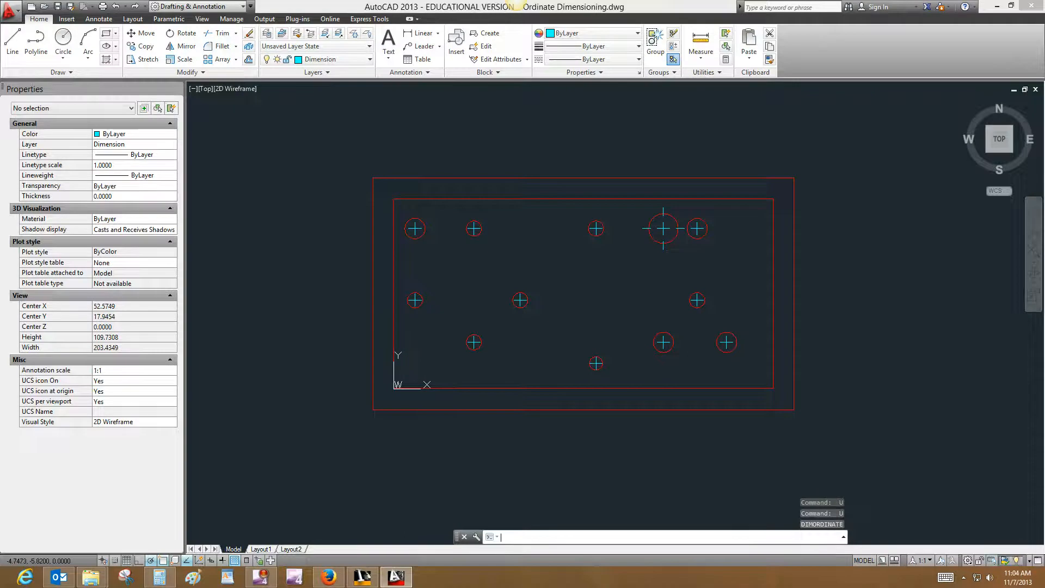
# Modify the Decimal dimension style so its dimension features are scaled as Annotative
pyautogui.moveTo(596, 348); pyautogui.dragTo(592, 339, button='middle')
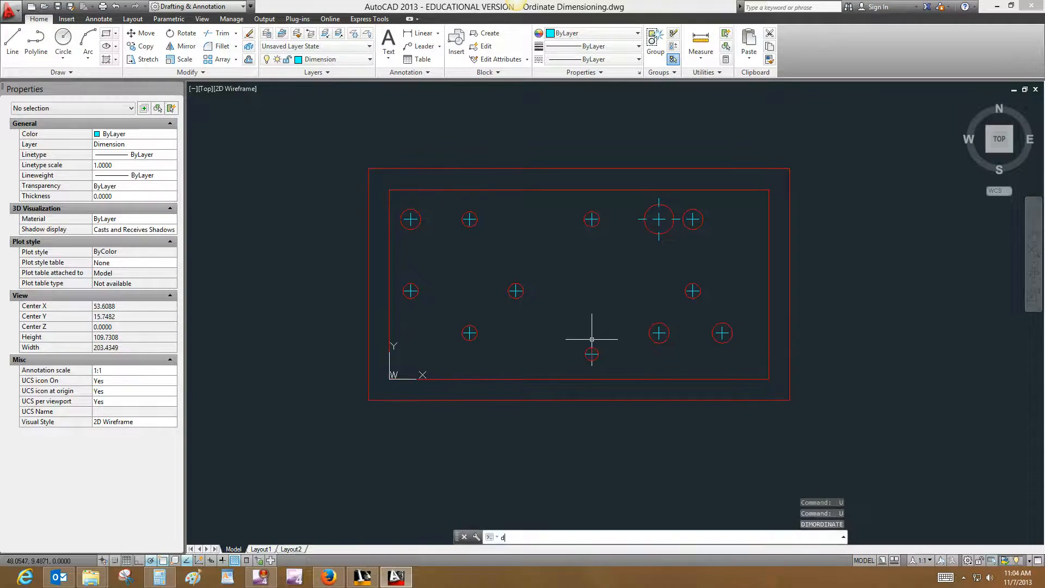
pyautogui.press('Return')
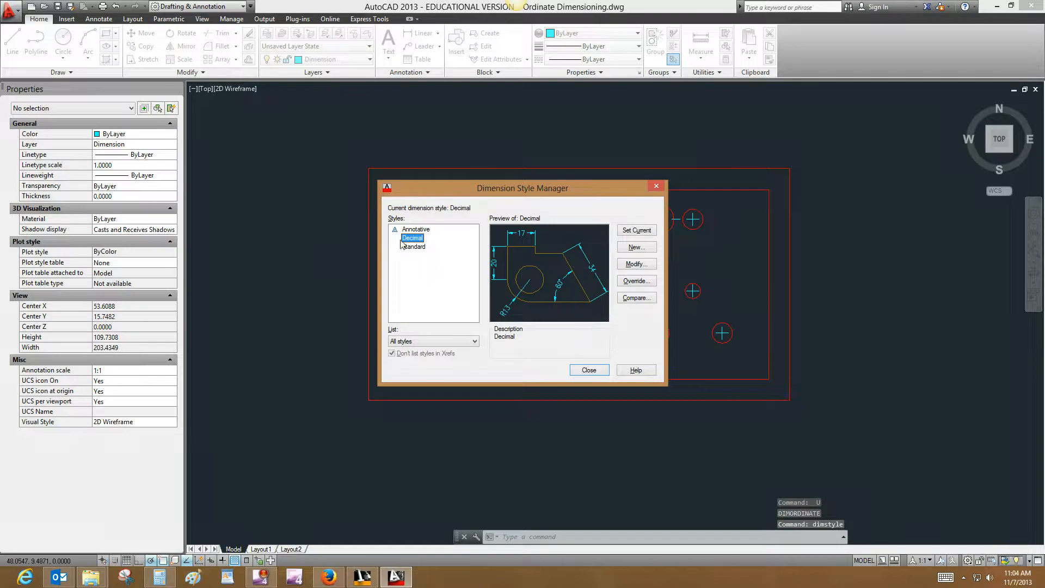
pyautogui.click(636, 263)
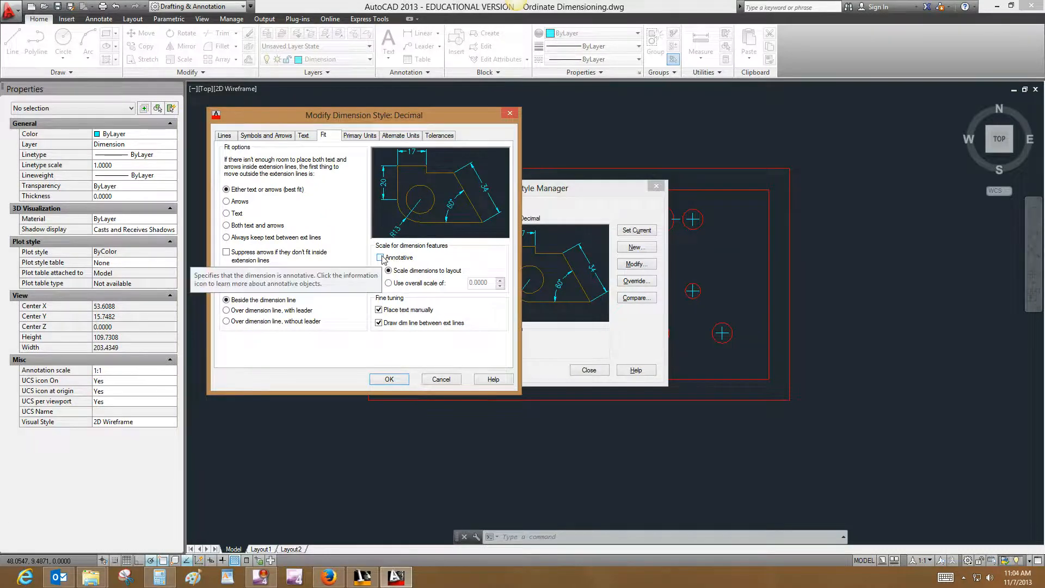
pyautogui.click(395, 379)
pyautogui.click(587, 370)
pyautogui.moveTo(503, 351); pyautogui.dragTo(524, 369, button='middle')
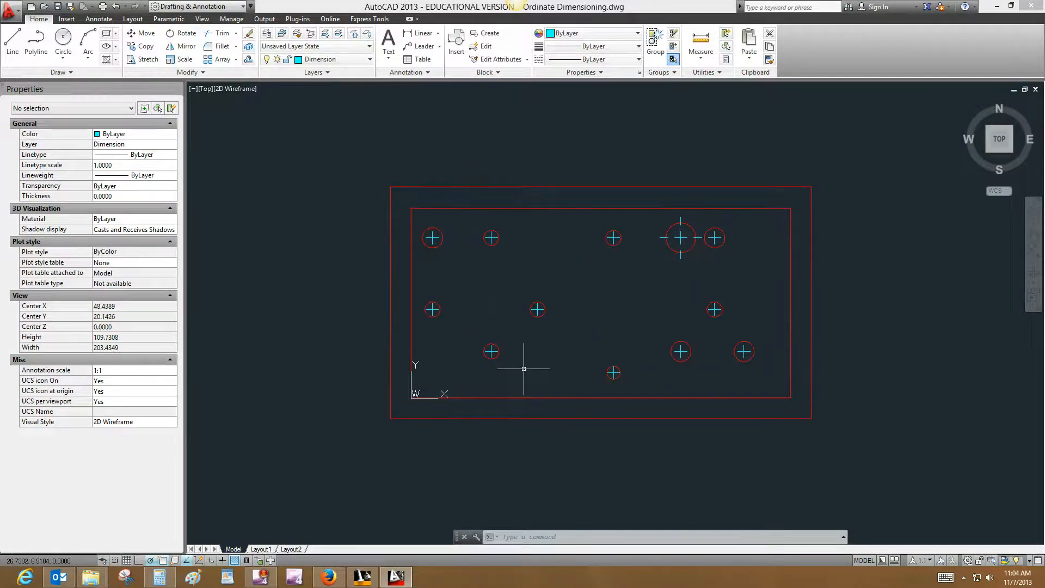
# Place an ordinate dimension at annotation scale 2:1 from the plate's lower-left corner straight down to the guide rectangle's lower edge
pyautogui.write('dor')
pyautogui.press('Return')
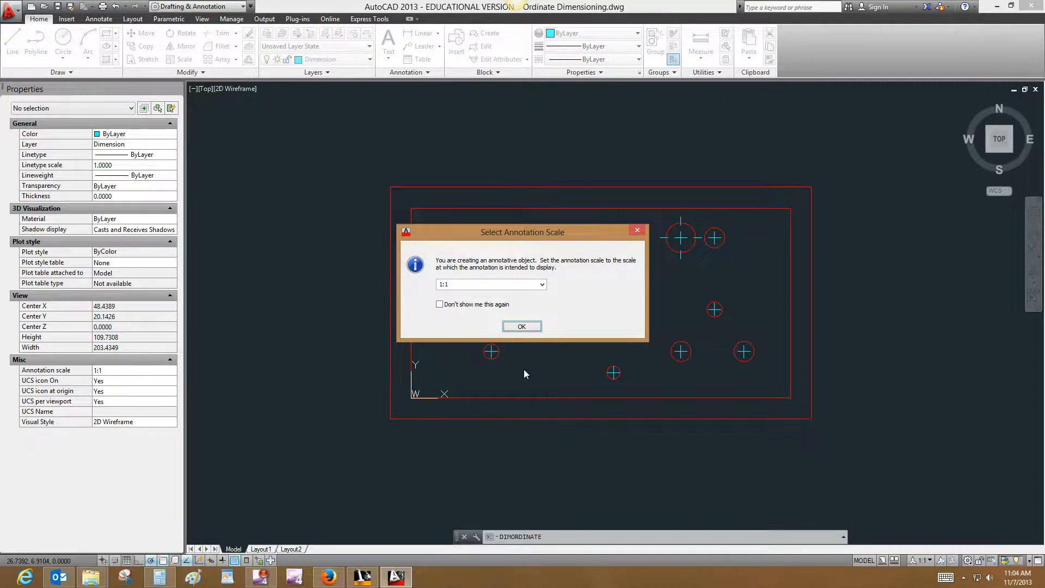
pyautogui.click(542, 285)
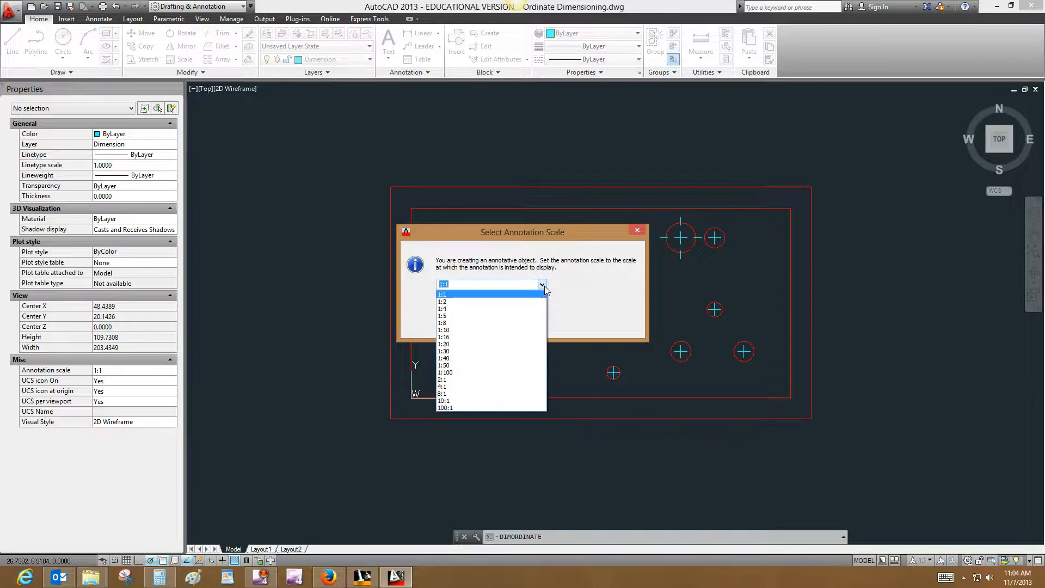
pyautogui.click(521, 378)
pyautogui.click(523, 326)
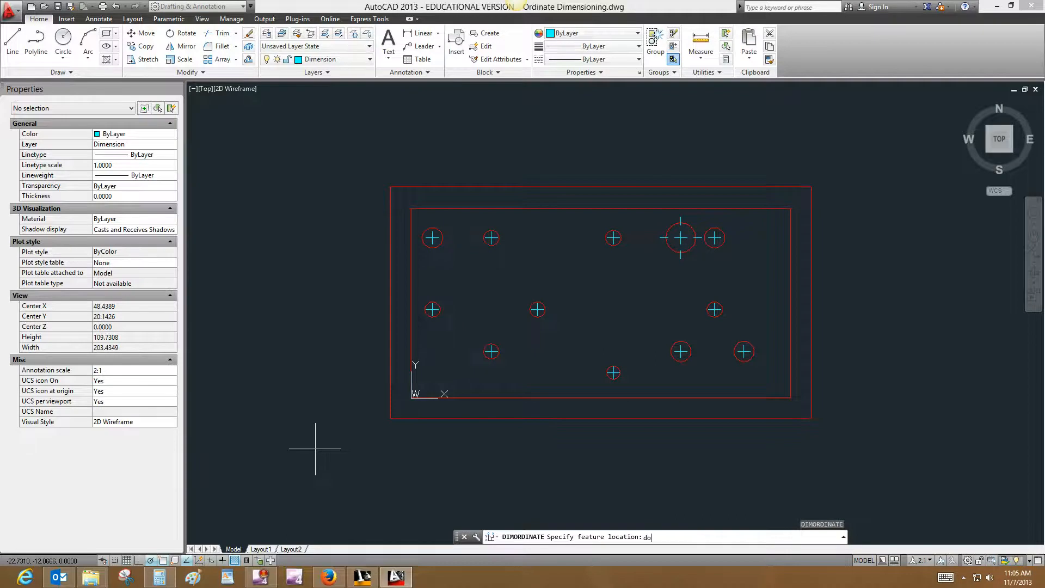
pyautogui.write('dor')
pyautogui.press('Return')
pyautogui.click(412, 398)
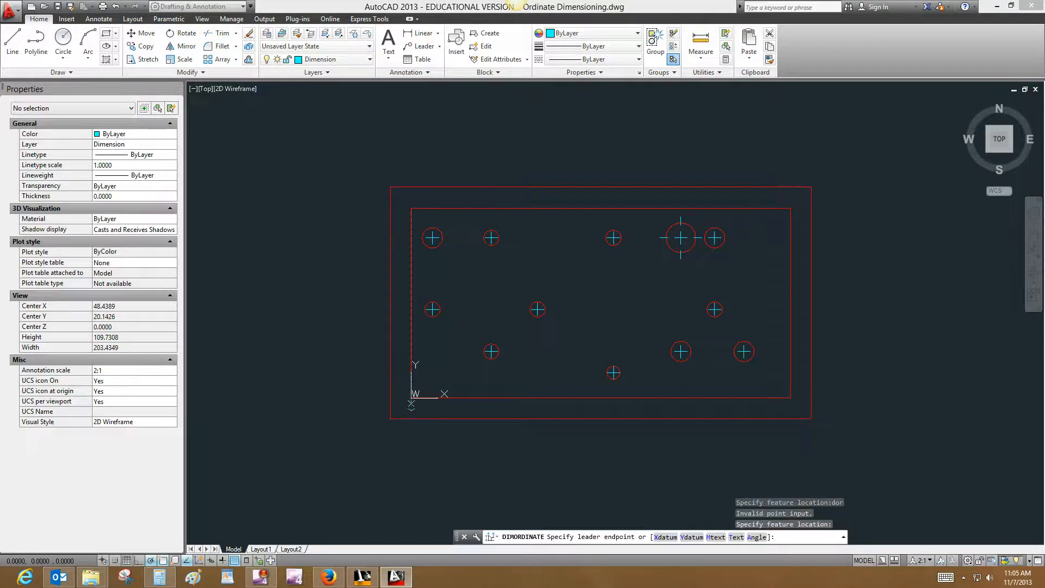
pyautogui.click(411, 421)
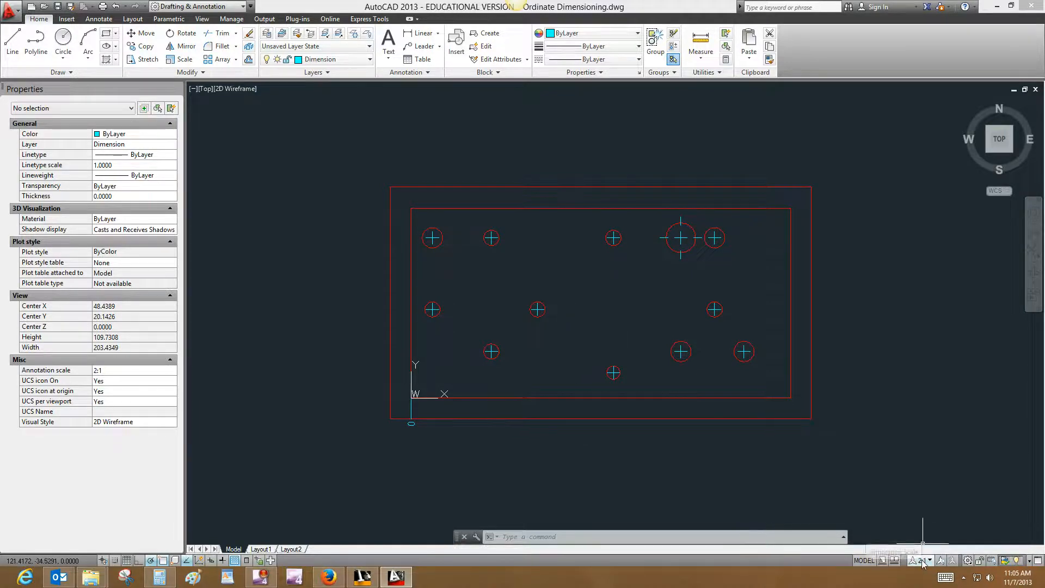
# Switch to the Layout1 sheet, leave the viewport for paper space, and examine the annotative ordinate dimension
pyautogui.click(259, 549)
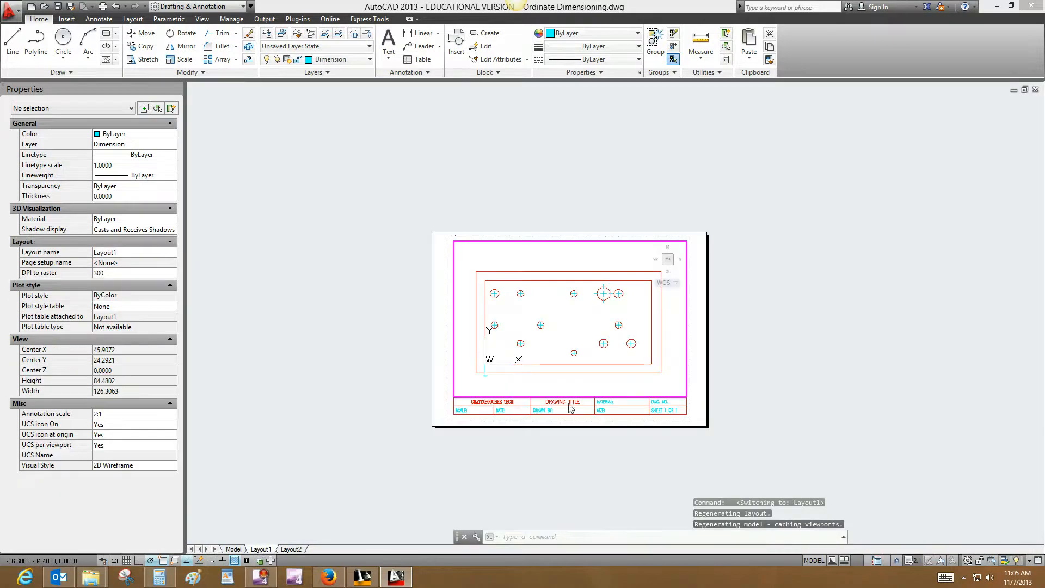
pyautogui.doubleClick(695, 397)
pyautogui.scroll(4, 501, 361)
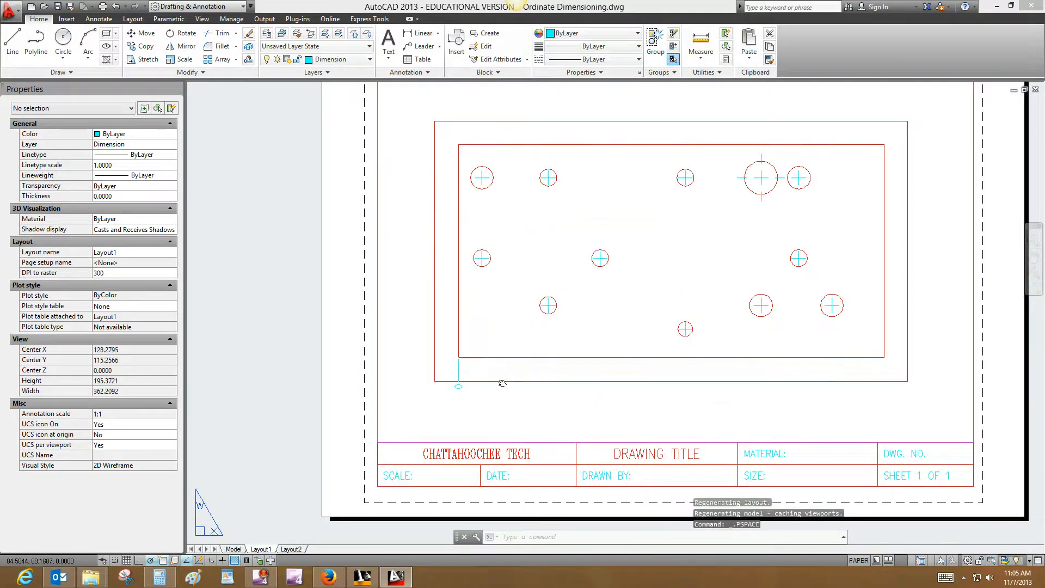
pyautogui.moveTo(489, 390); pyautogui.dragTo(480, 385, button='middle')
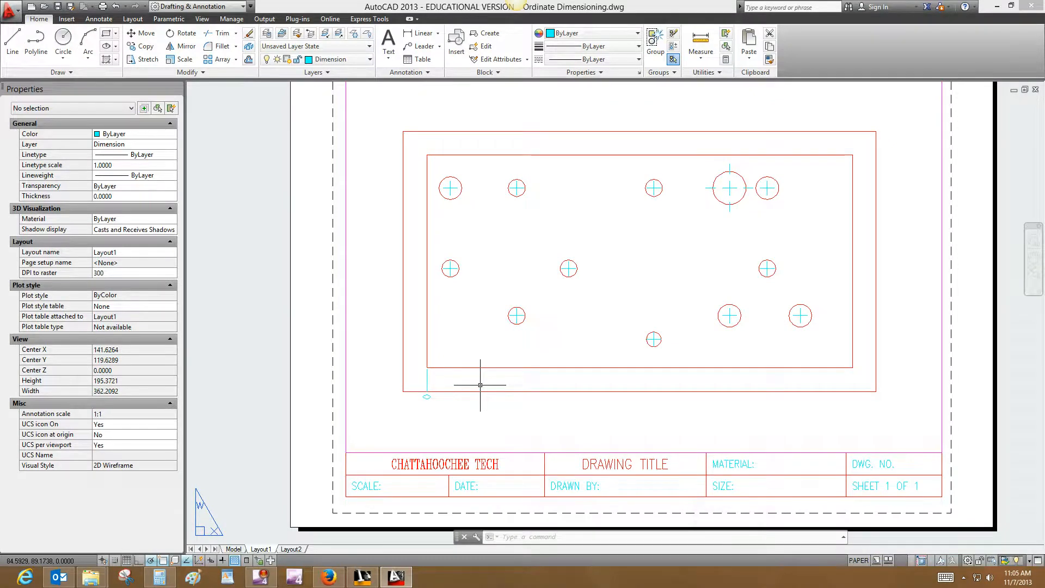
# Draw a horizontal line about 3.04 units long beneath the ordinate text in Layout1 and check its length
pyautogui.write('l')
pyautogui.press('Return')
pyautogui.scroll(6, 439, 420)
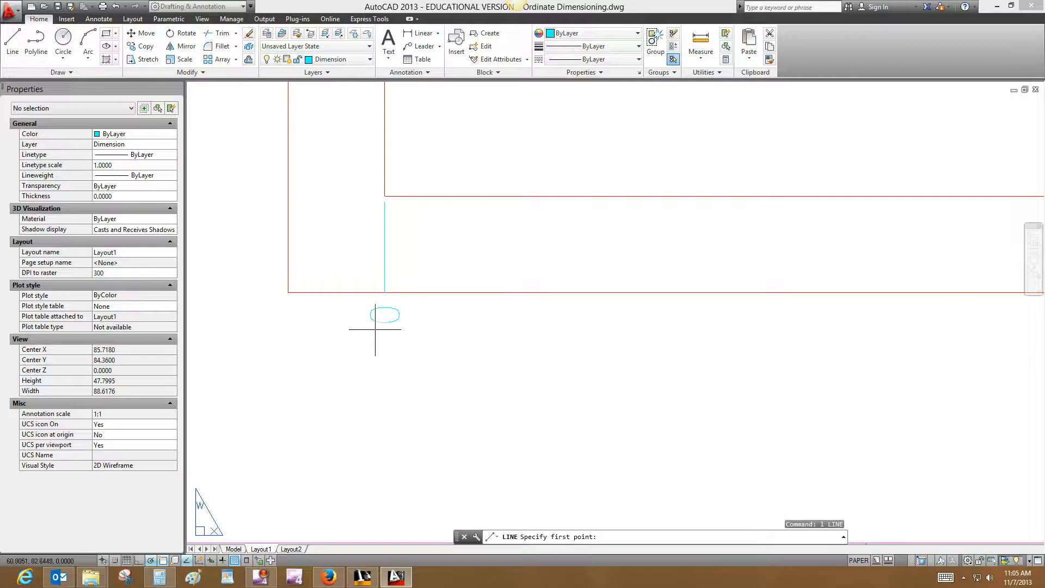
pyautogui.click(370, 331)
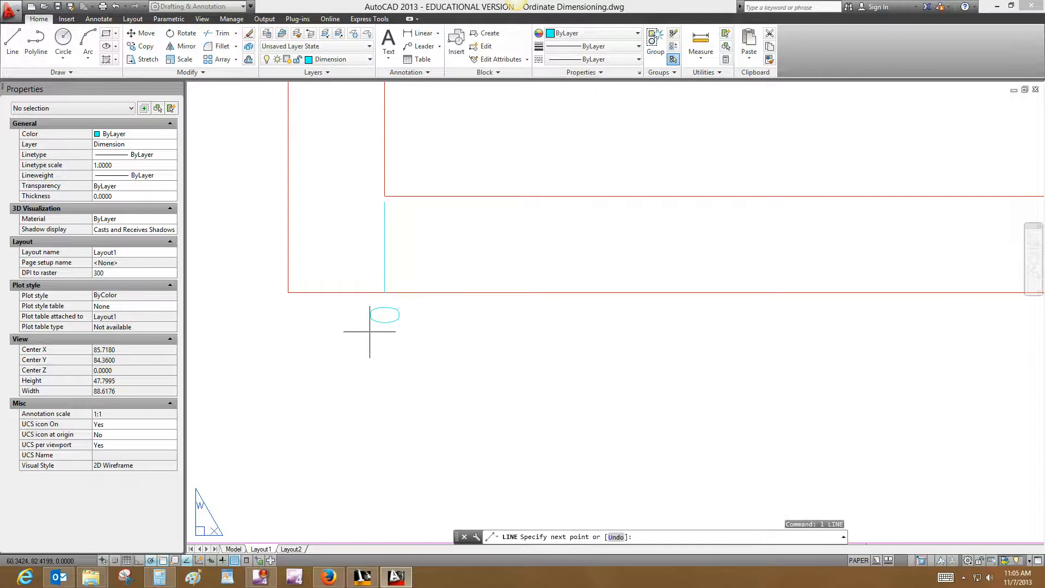
pyautogui.click(398, 331)
pyautogui.press('Escape')
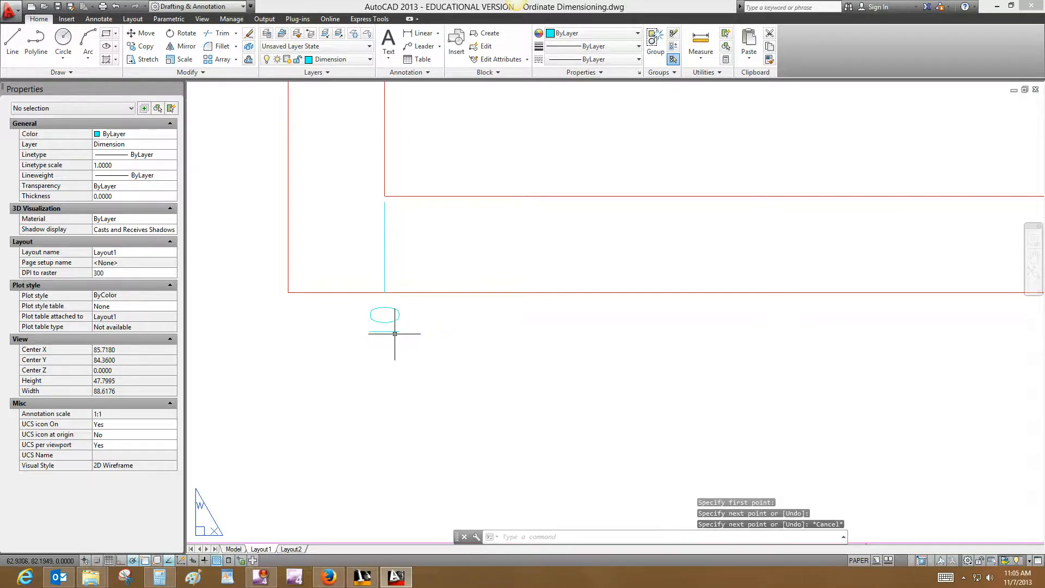
pyautogui.click(394, 333)
pyautogui.click(392, 330)
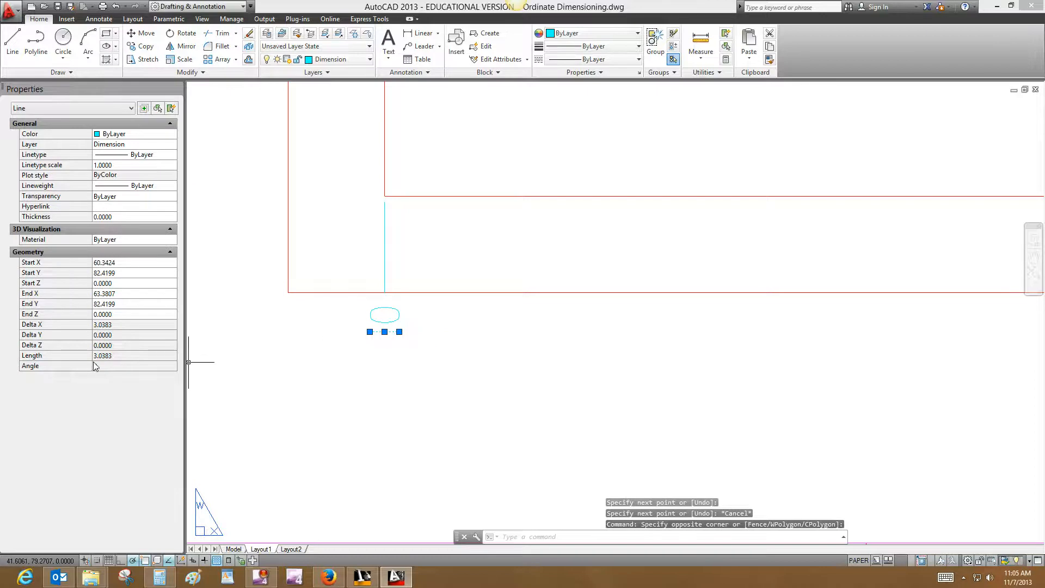
# Erase the measuring line beneath the ordinate text on the layout sheet
pyautogui.write('e')
pyautogui.press('Return')
pyautogui.scroll(-6, 455, 346)
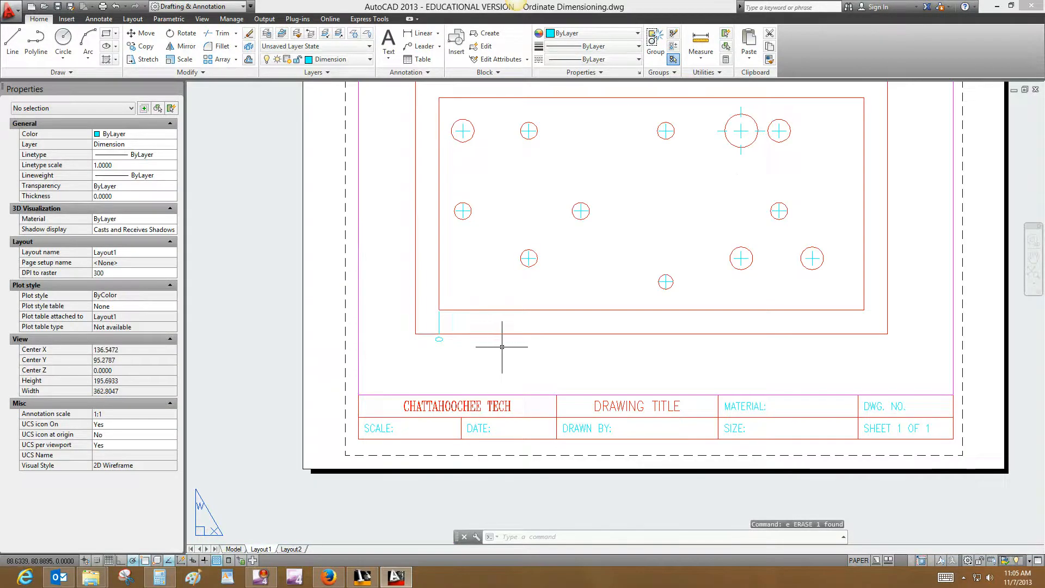
pyautogui.moveTo(501, 347); pyautogui.dragTo(498, 387, button='middle')
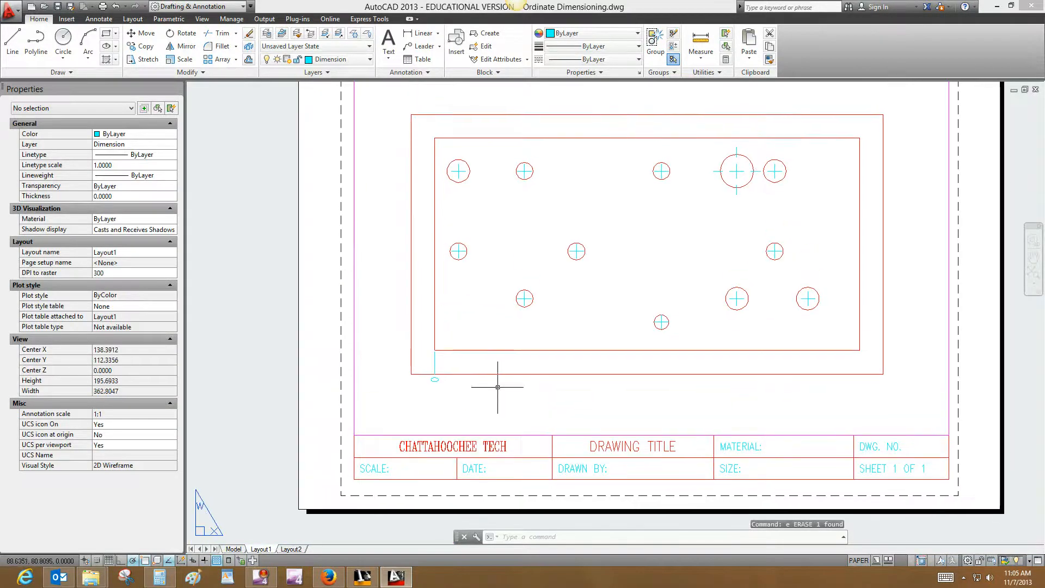
# In model space, place an X ordinate dimension from the center of the left middle hole straight down to the guide rectangle's lower edge
pyautogui.click(233, 548)
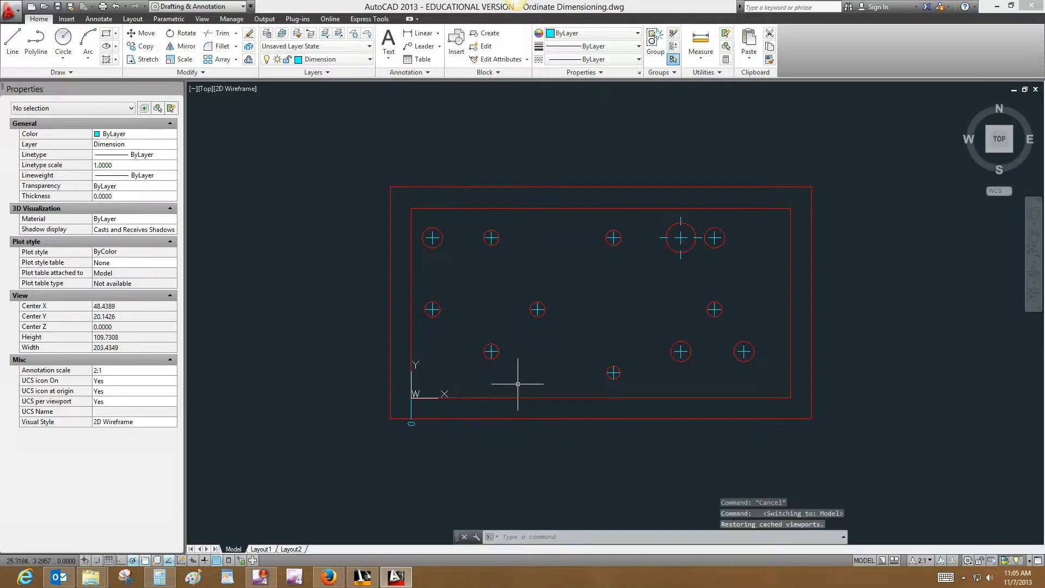
pyautogui.press('Escape')
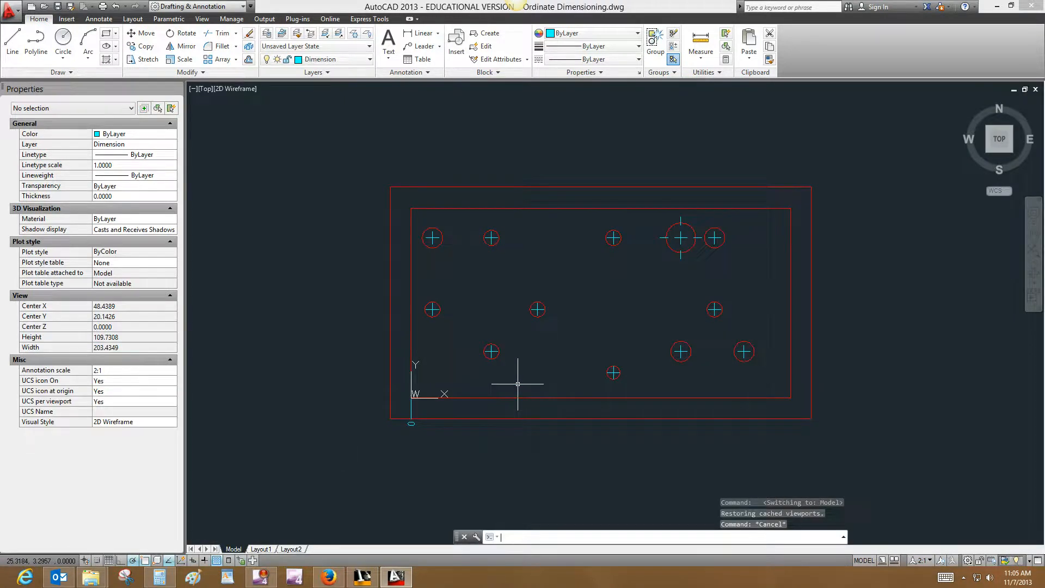
pyautogui.write('dor')
pyautogui.press('Return')
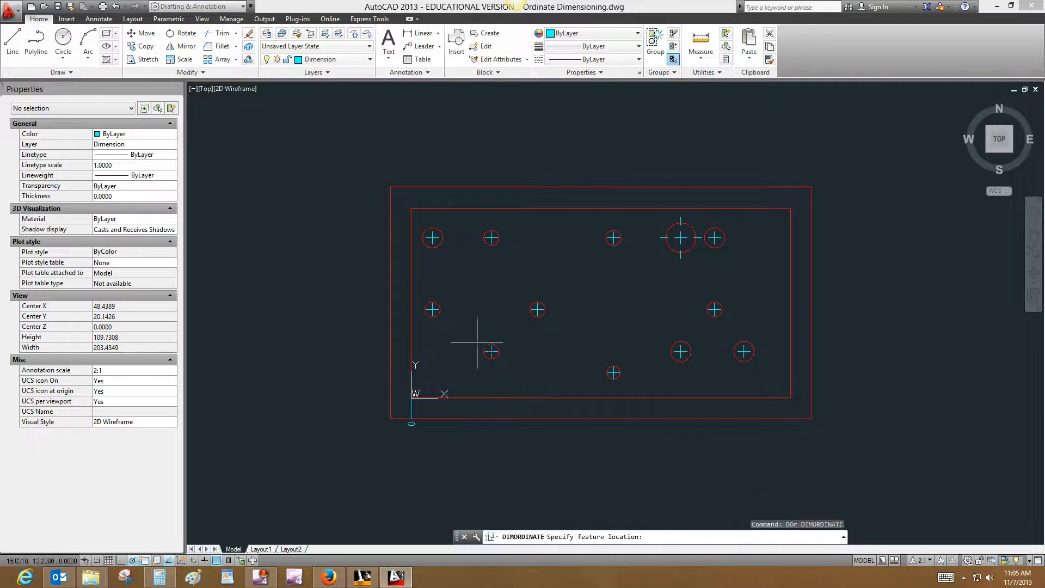
pyautogui.scroll(2, 440, 327)
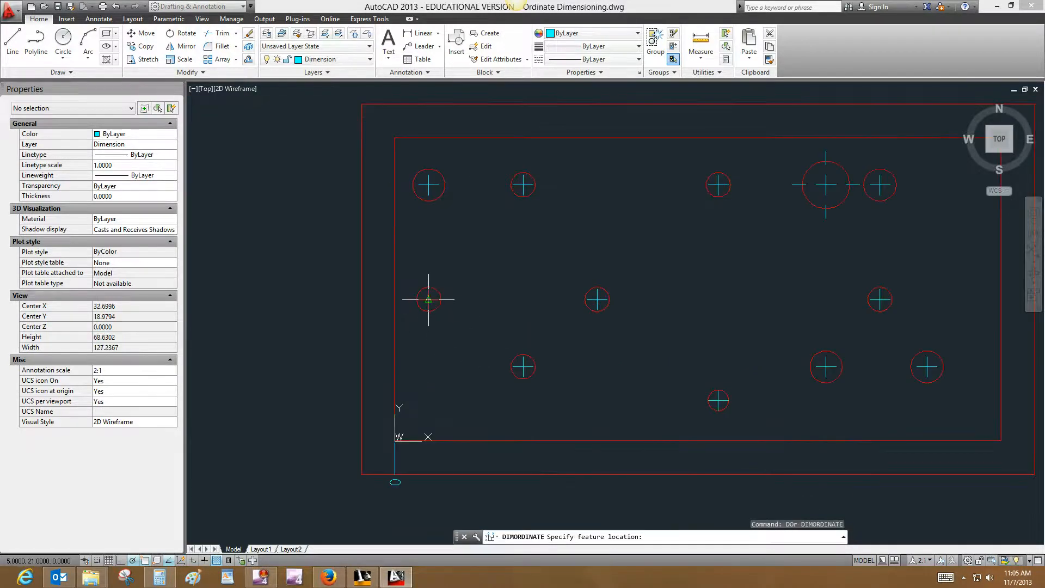
pyautogui.write('cem')
pyautogui.press('Return')
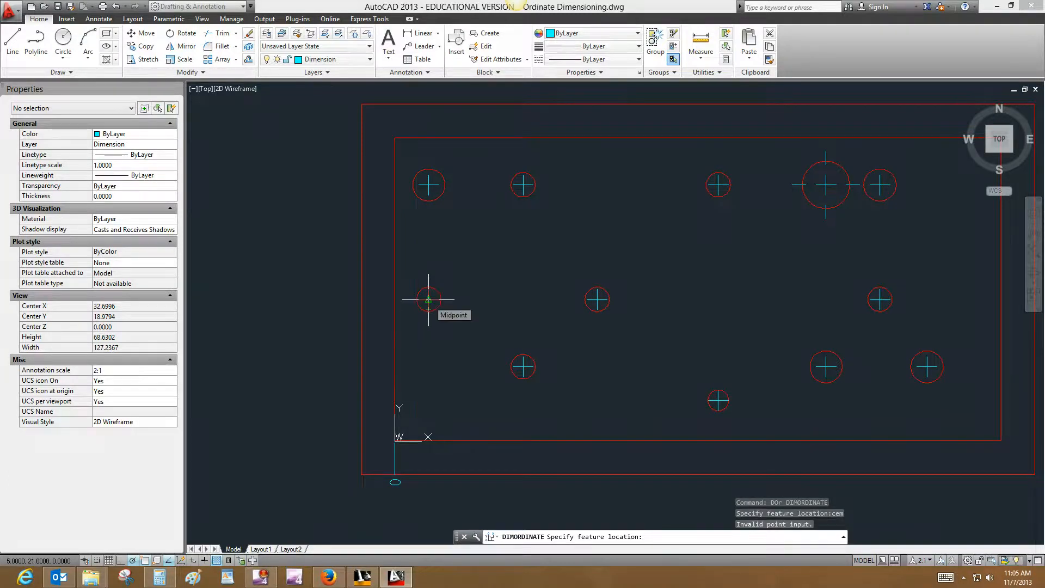
pyautogui.click(428, 299)
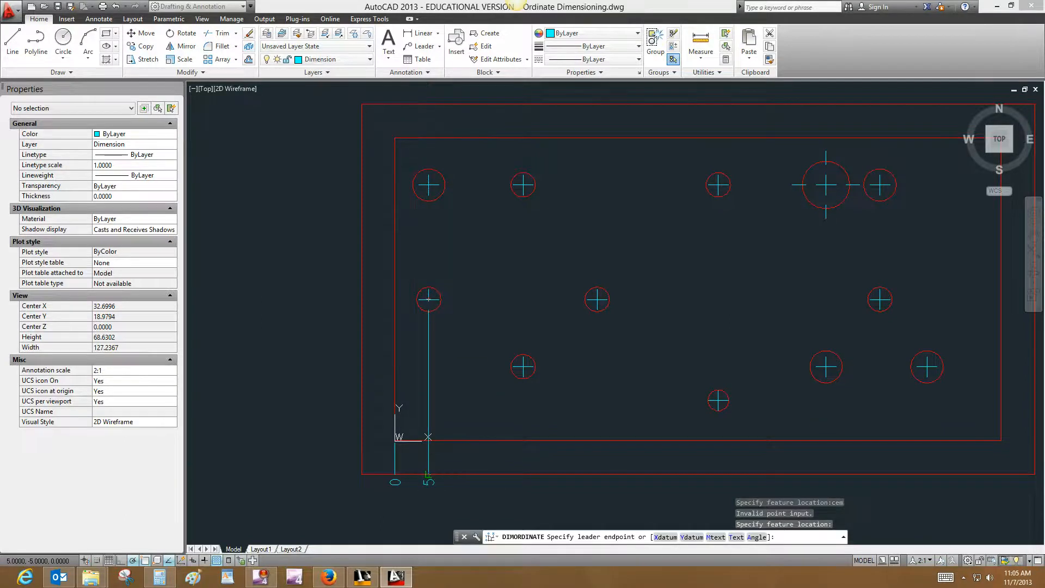
pyautogui.click(428, 477)
pyautogui.press('Return')
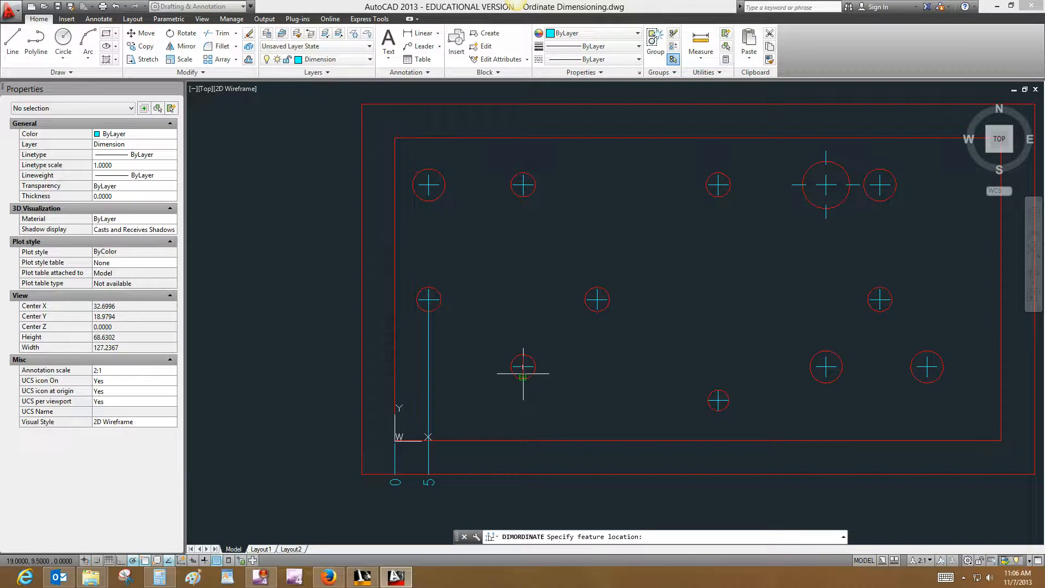
# Add X ordinate dimensions from the lower-left hole and the middle row's second hole straight down to the guide rectangle's lower edge
pyautogui.click(523, 366)
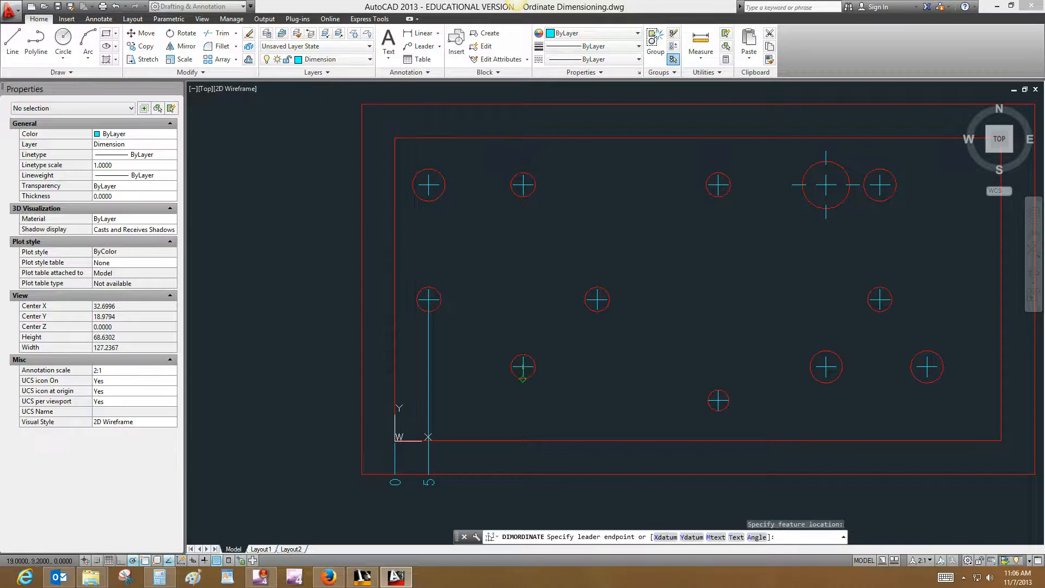
pyautogui.click(523, 477)
pyautogui.press('Return')
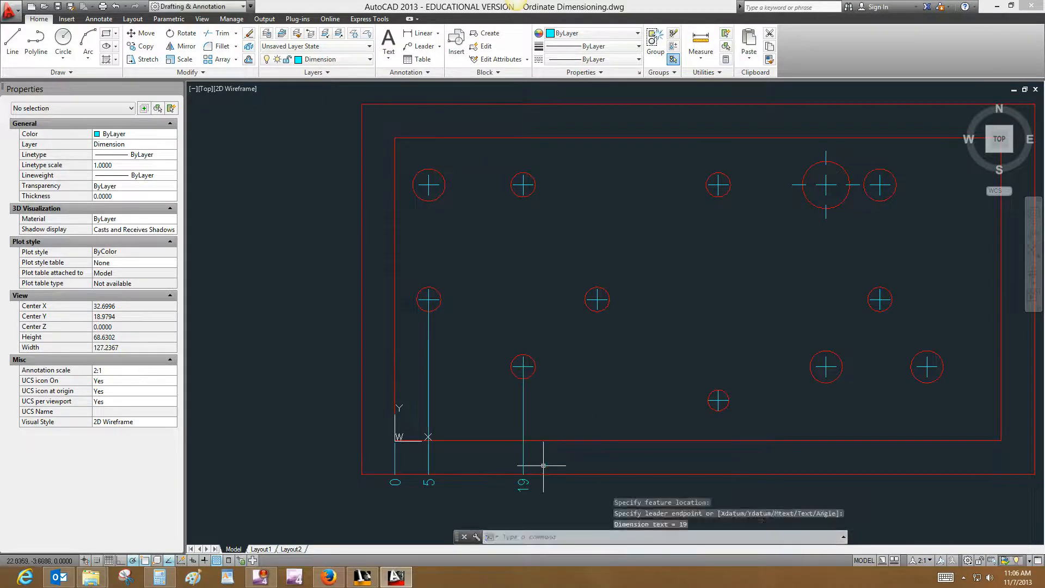
pyautogui.click(596, 299)
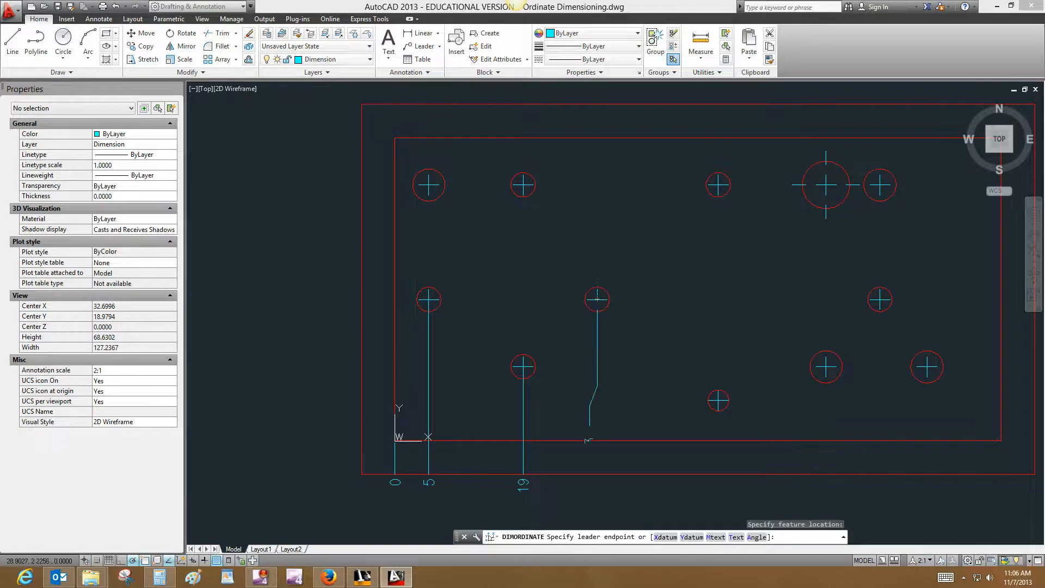
pyautogui.click(597, 474)
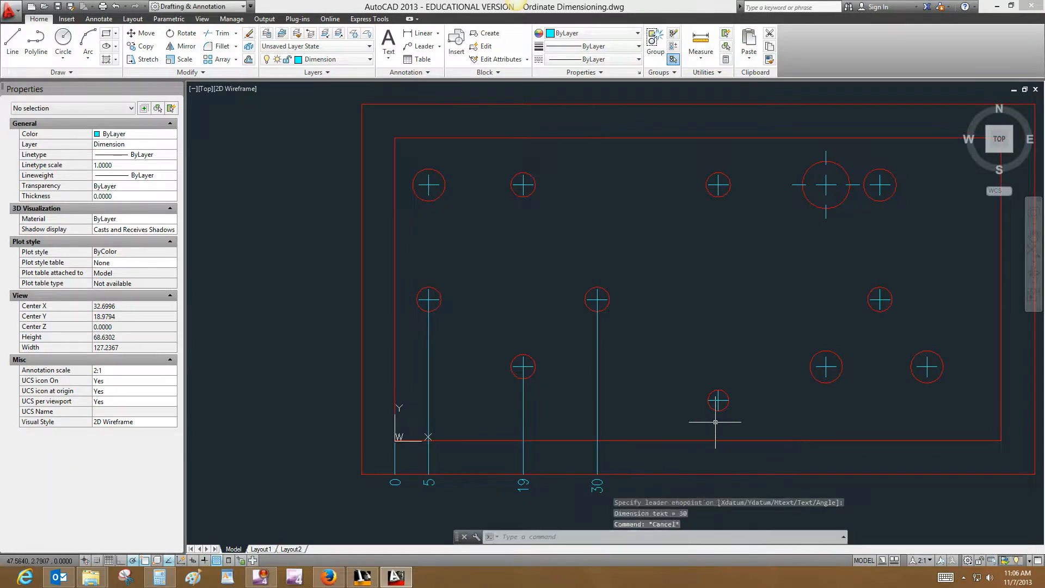
# Add X ordinate dimensions from the lowest small hole and the hole beneath the large circle, ending at the guide rectangle's lower edge
pyautogui.press('Return')
pyautogui.click(718, 400)
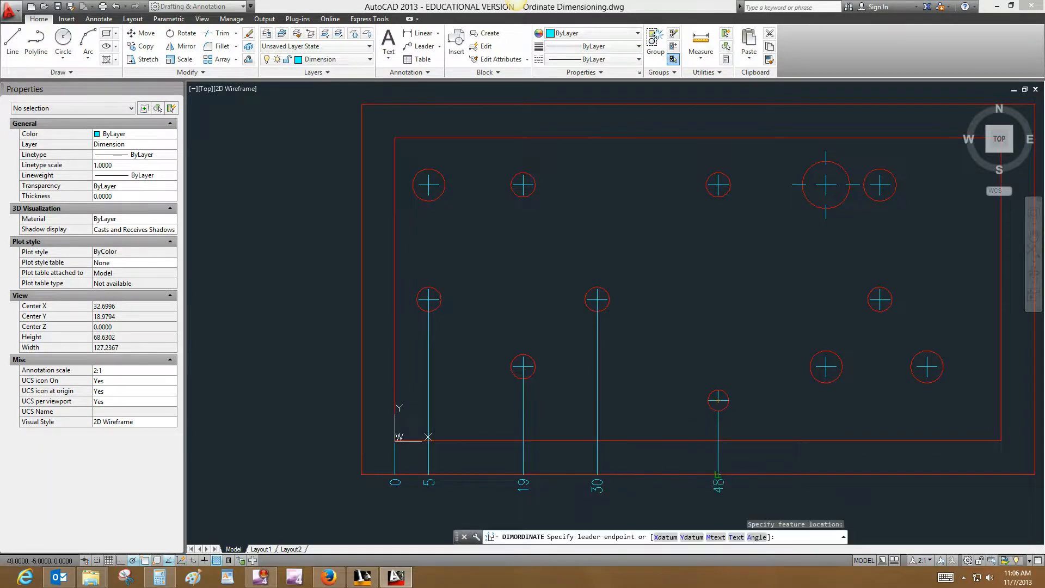
pyautogui.click(718, 476)
pyautogui.moveTo(764, 440); pyautogui.dragTo(681, 415, button='middle')
pyautogui.press('Return')
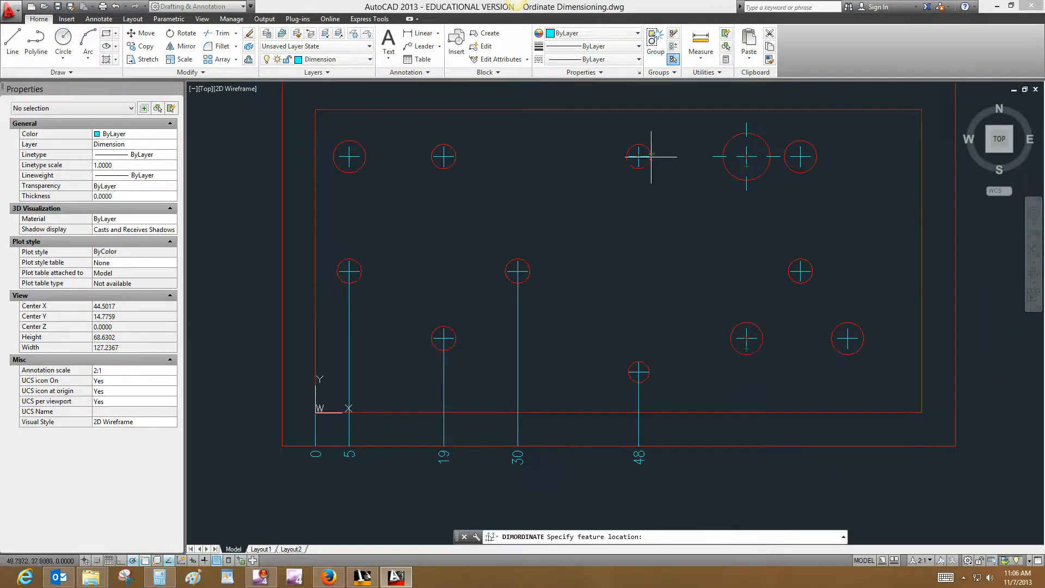
pyautogui.click(746, 338)
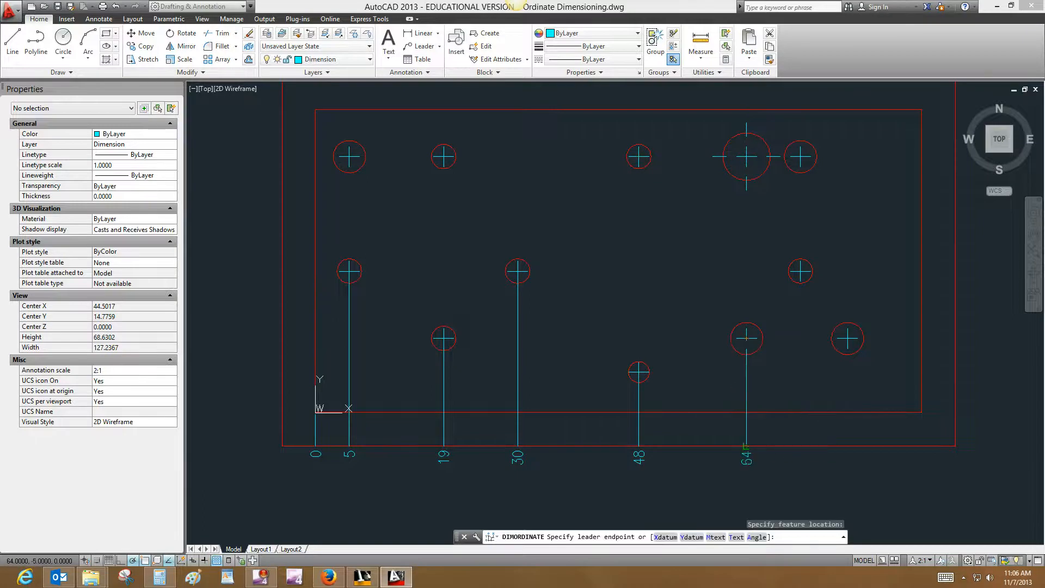
pyautogui.click(746, 447)
pyautogui.press('Escape')
# Place X ordinate dimensions from the rightmost lower hole and the right middle-row hole straight down to the guide rectangle's lower edge
pyautogui.press('Return')
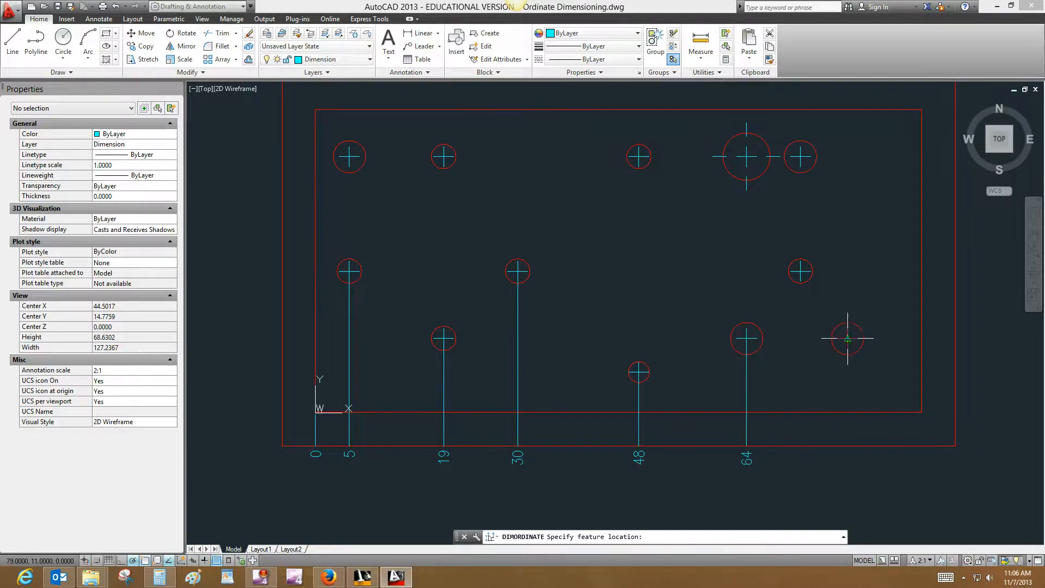
pyautogui.click(847, 338)
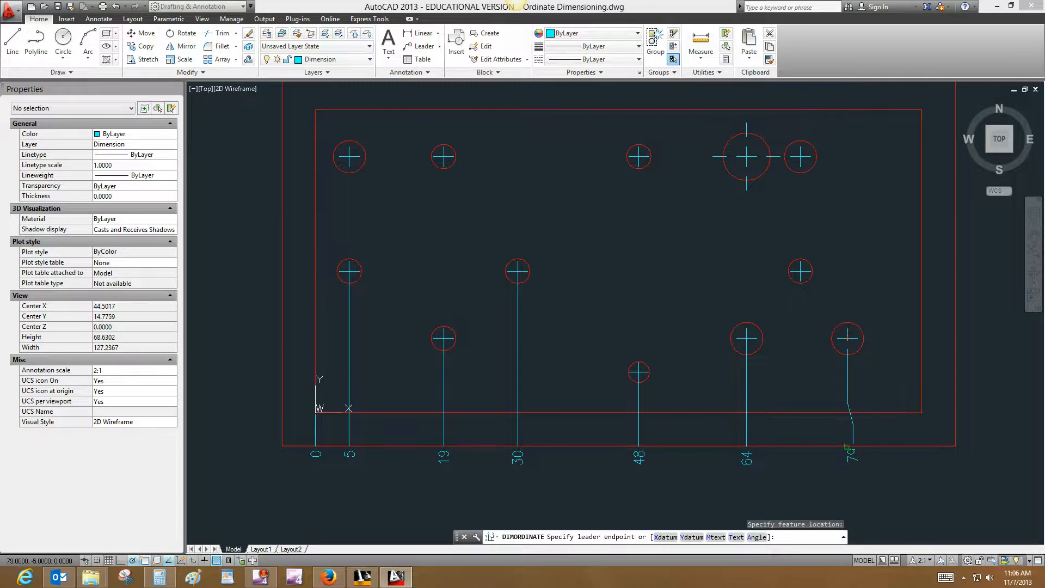
pyautogui.click(848, 443)
pyautogui.press('Escape')
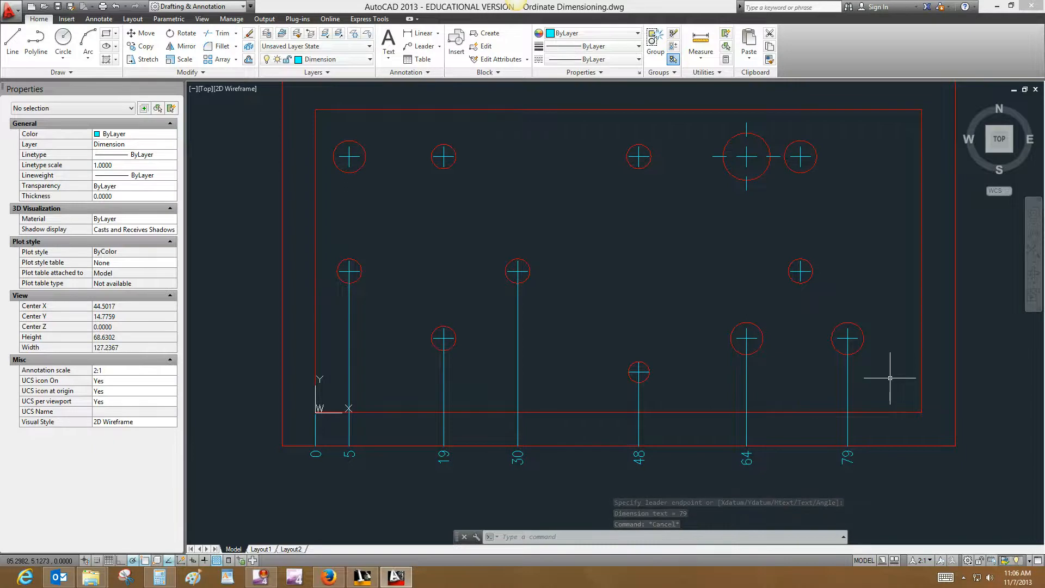
pyautogui.press('Return')
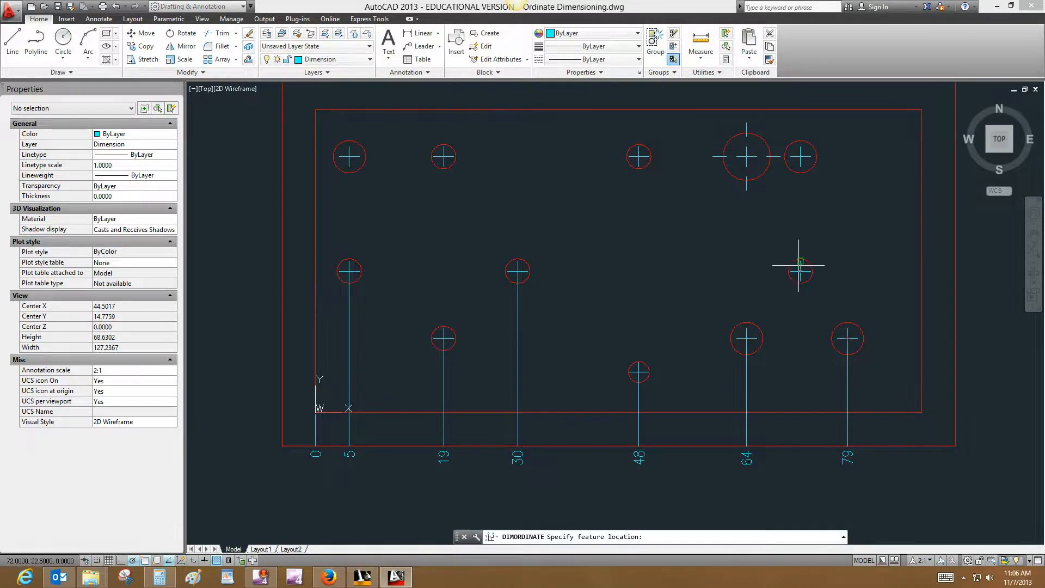
pyautogui.click(799, 271)
pyautogui.click(800, 436)
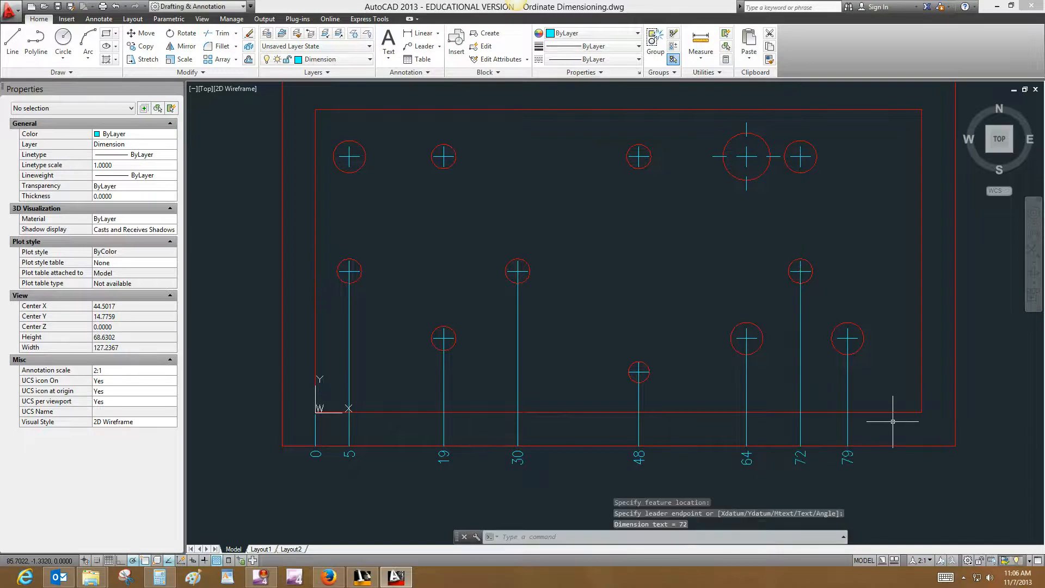
# Place an X ordinate dimension from the plate's lower-right corner straight down to the guide rectangle's lower edge
pyautogui.press('Return')
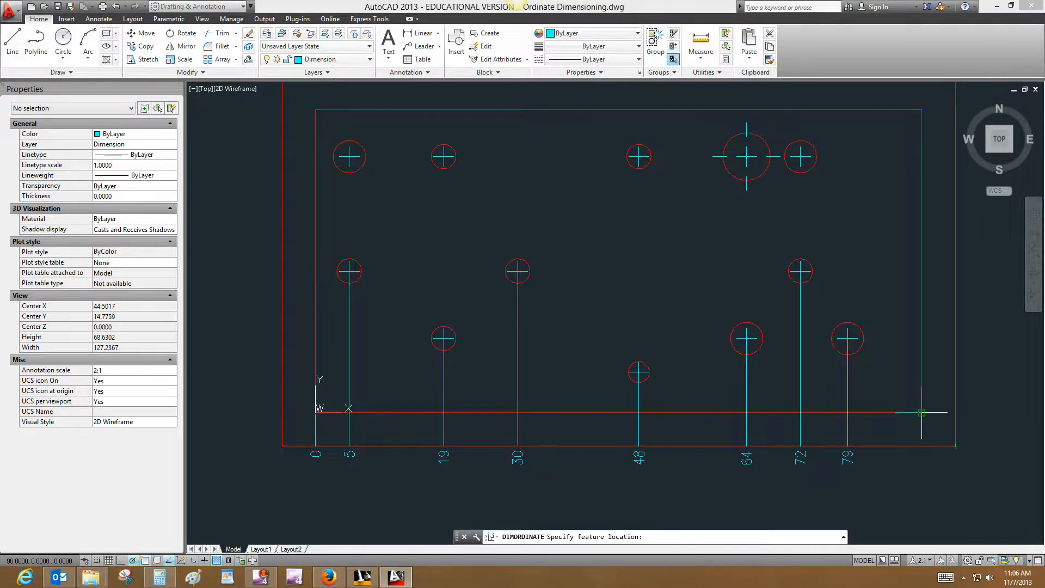
pyautogui.click(922, 412)
pyautogui.click(924, 442)
pyautogui.press('Escape')
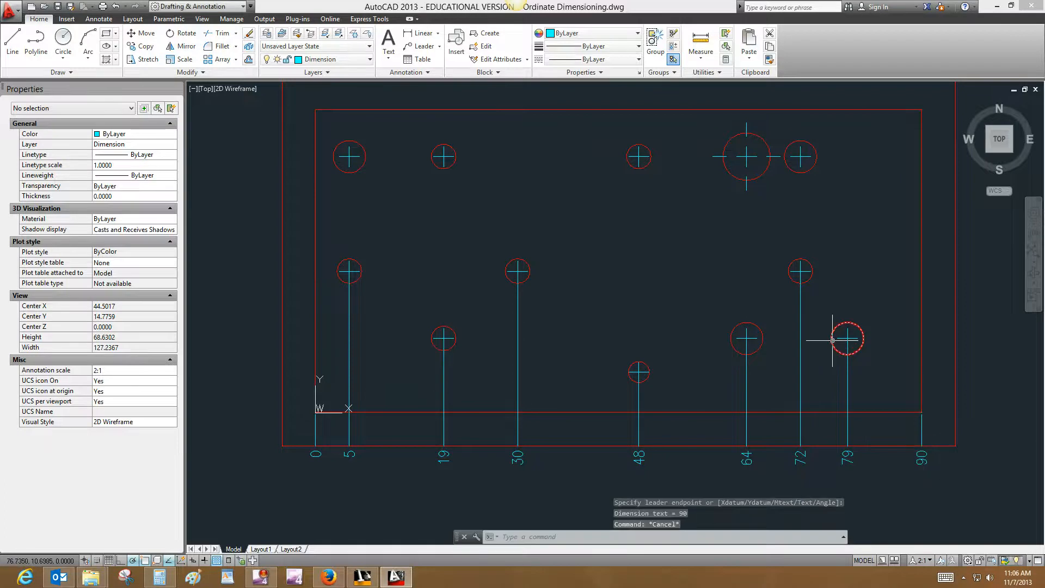
# Place a Y ordinate dimension from the plate's lower-left corner straight out to the guide rectangle's left edge
pyautogui.scroll(-3, 727, 340)
pyautogui.scroll(2, 723, 342)
pyautogui.press('Return')
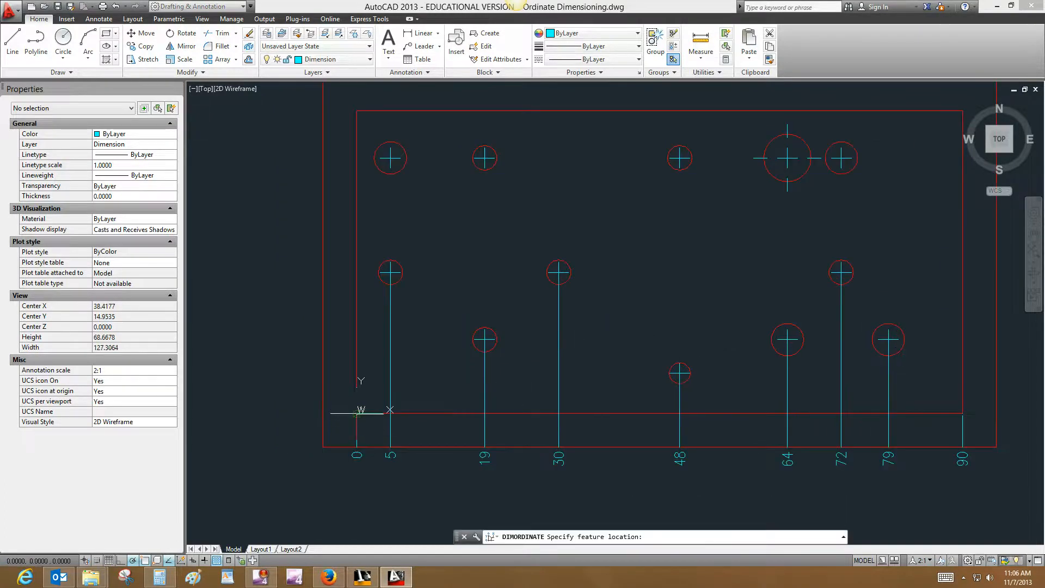
pyautogui.click(356, 412)
pyautogui.click(335, 418)
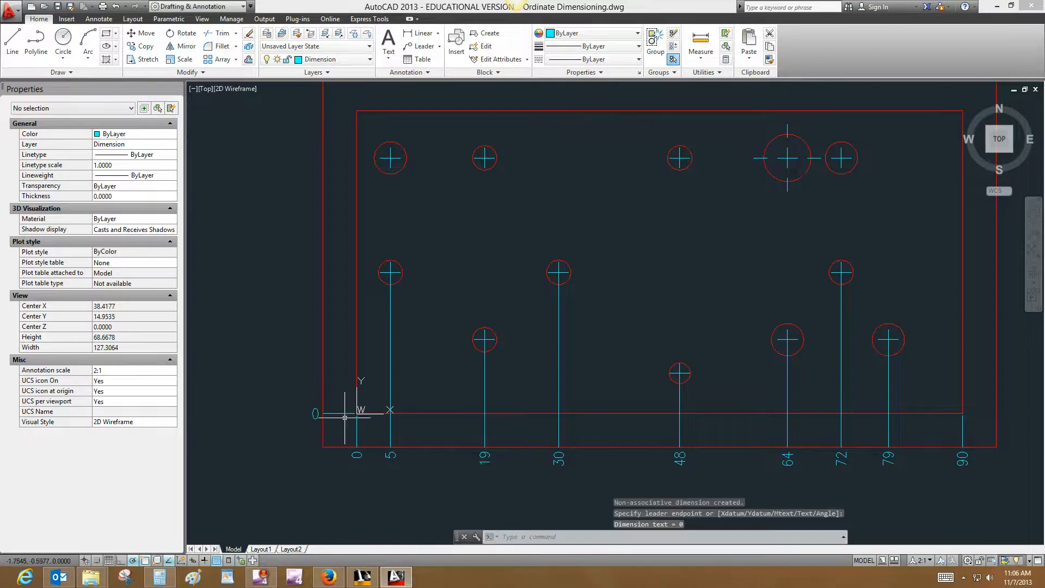
# Add Y ordinate dimensions from the lowest small hole and the lower-left hole, ending at the guide rectangle's left edge
pyautogui.press('Return')
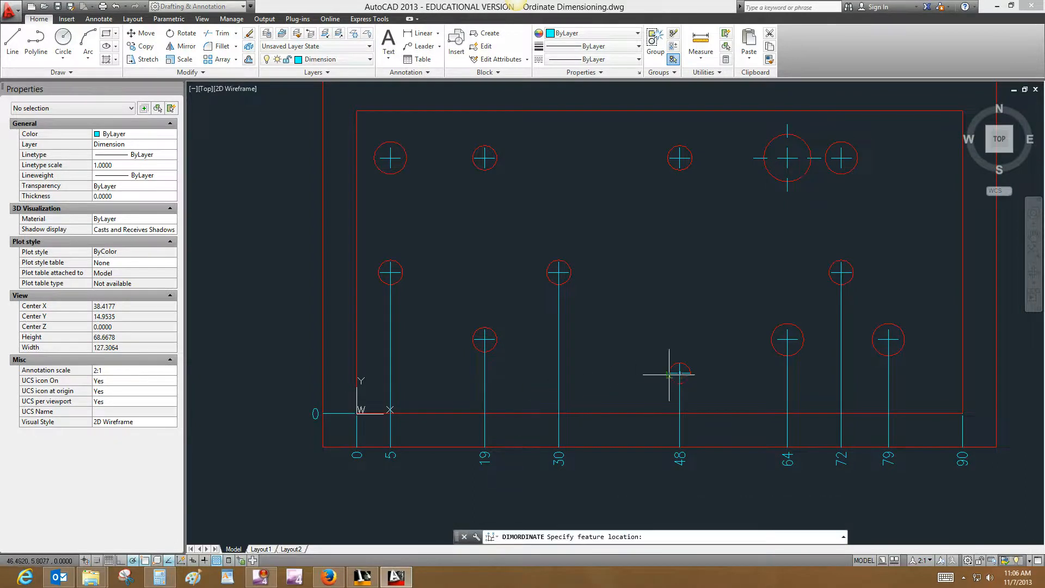
pyautogui.click(669, 374)
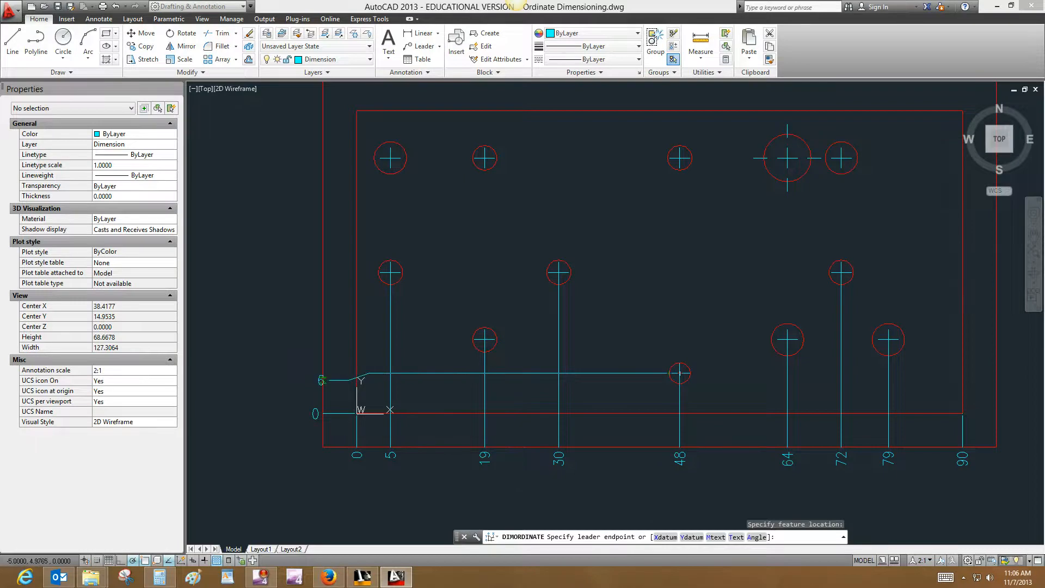
pyautogui.click(326, 373)
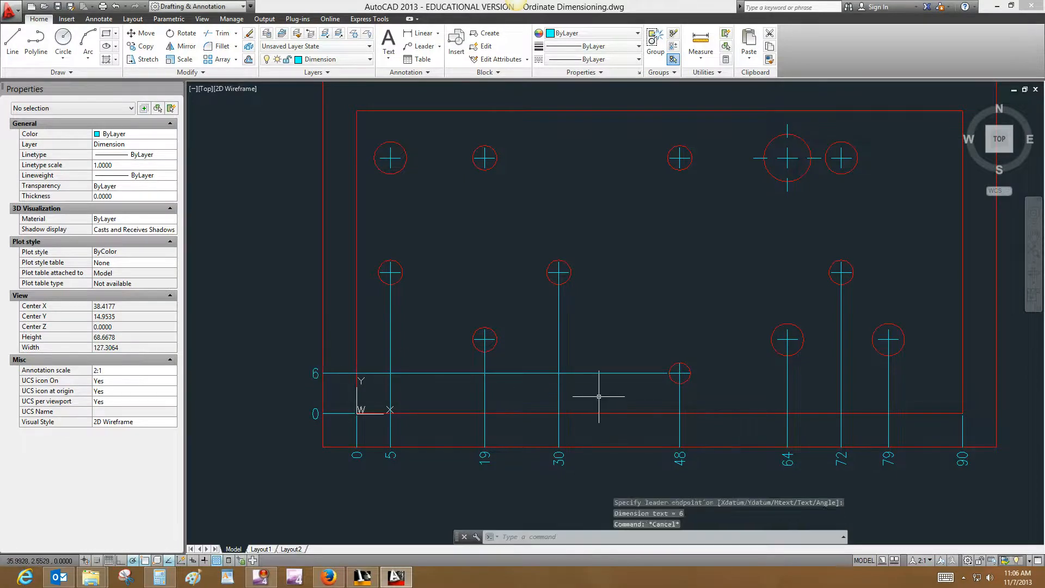
pyautogui.press('Return')
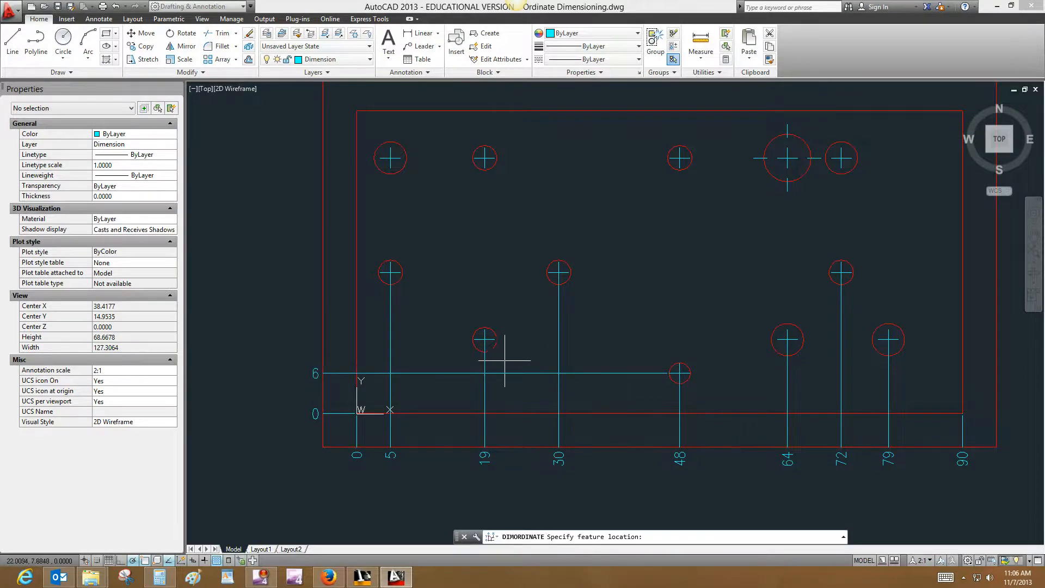
pyautogui.click(484, 339)
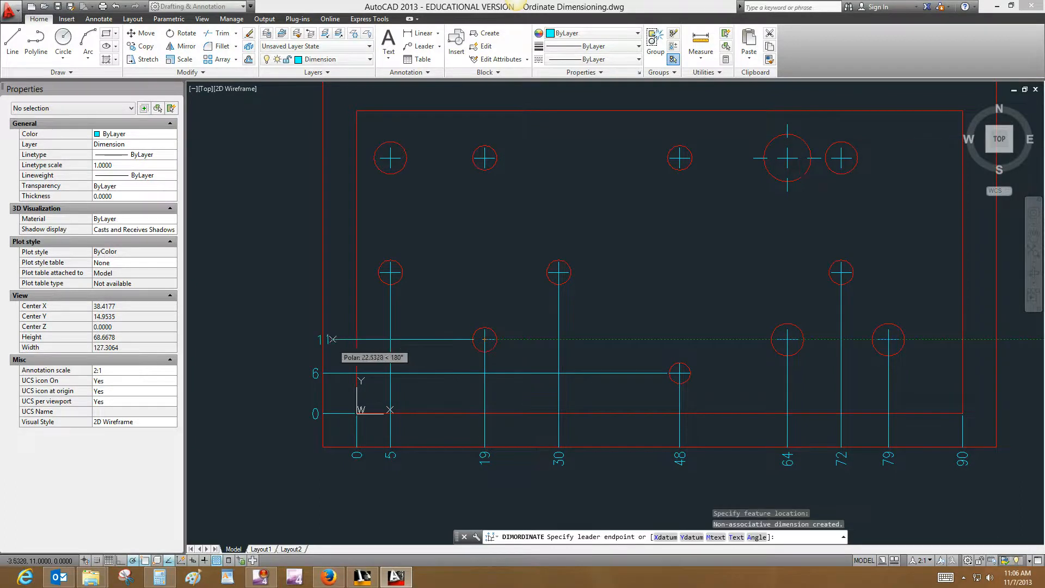
pyautogui.click(322, 341)
pyautogui.press('Escape')
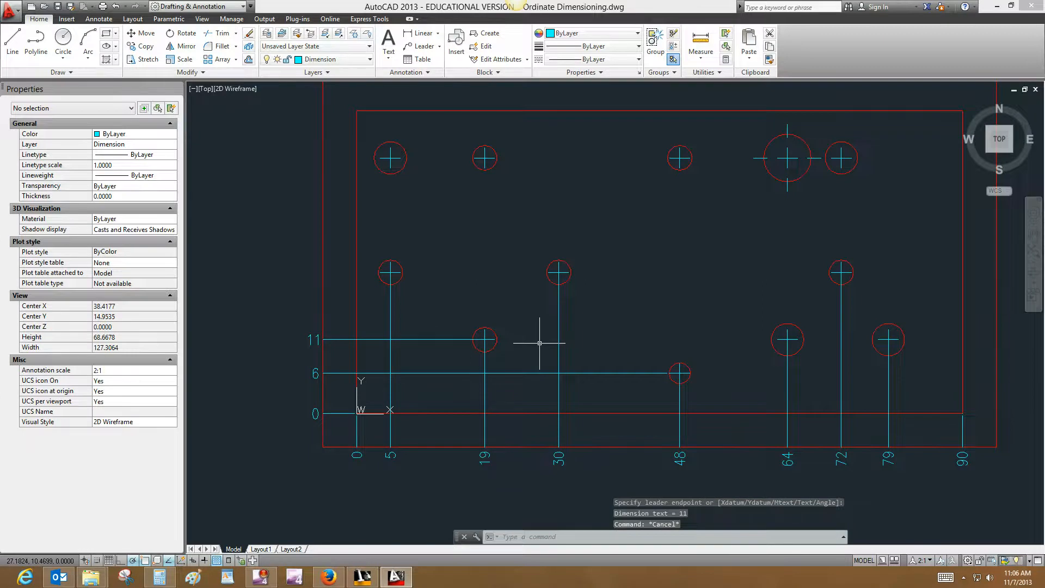
# Place a Y ordinate dimension from the left middle hole's left quadrant straight out to the guide rectangle's left edge
pyautogui.press('Return')
pyautogui.click(378, 272)
pyautogui.click(322, 272)
pyautogui.press('Escape')
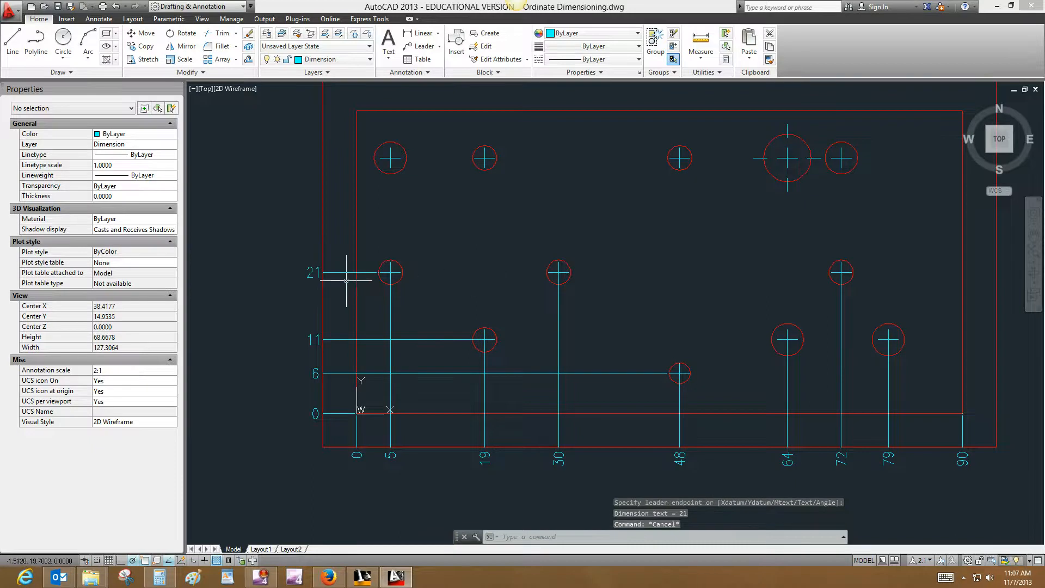
# Place a Y ordinate dimension from the upper-left hole's left quadrant straight out to the guide rectangle's left edge
pyautogui.scroll(6, 390, 276)
pyautogui.scroll(-4, 432, 276)
pyautogui.scroll(-2, 488, 276)
pyautogui.moveTo(532, 292); pyautogui.dragTo(436, 315, button='middle')
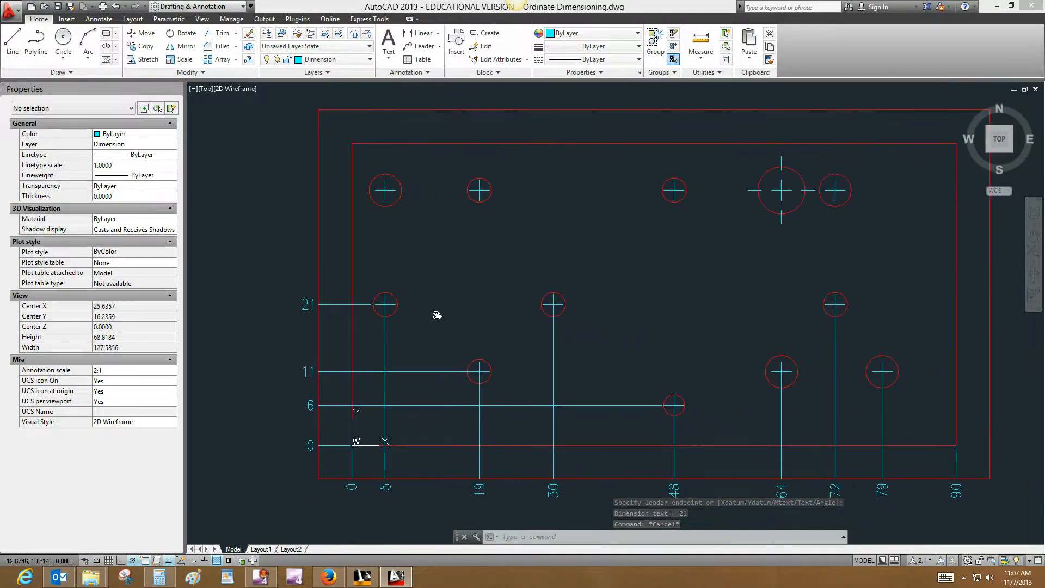
pyautogui.press('Return')
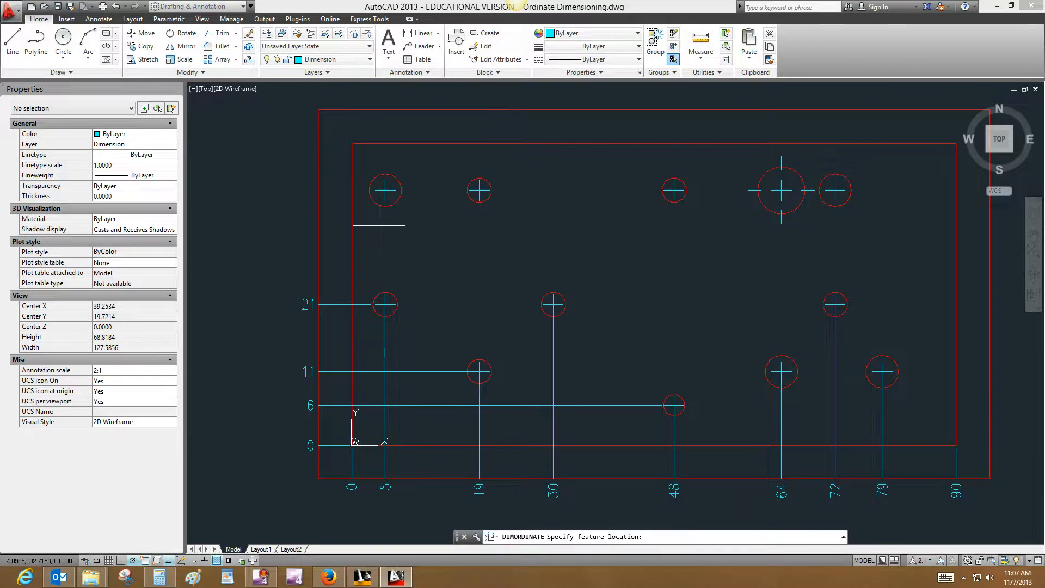
pyautogui.click(365, 191)
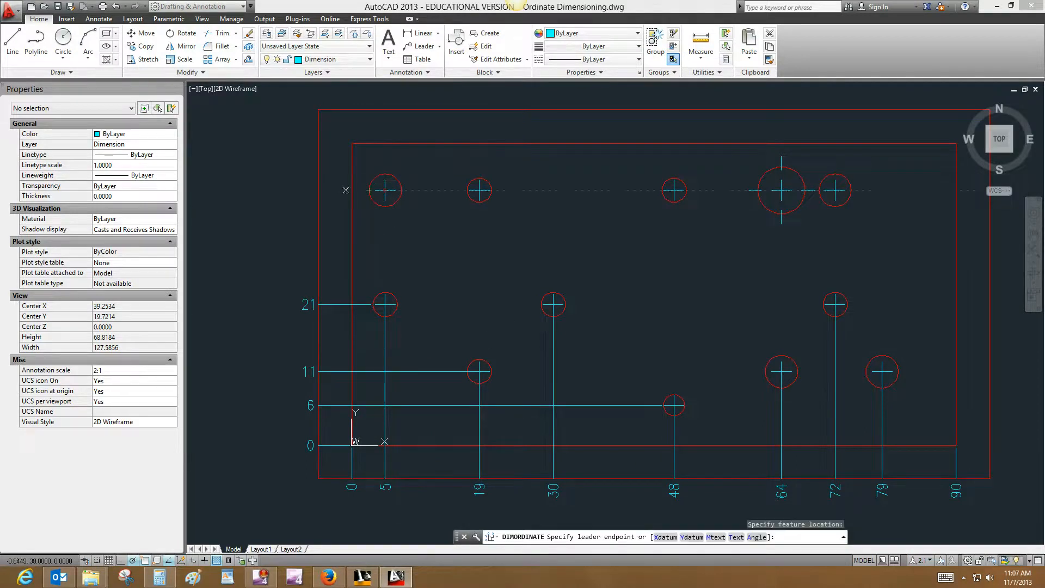
pyautogui.press('Escape')
# Place a Y ordinate dimension from the plate's upper-left corner straight out to the guide rectangle's left edge
pyautogui.scroll(-2, 478, 305)
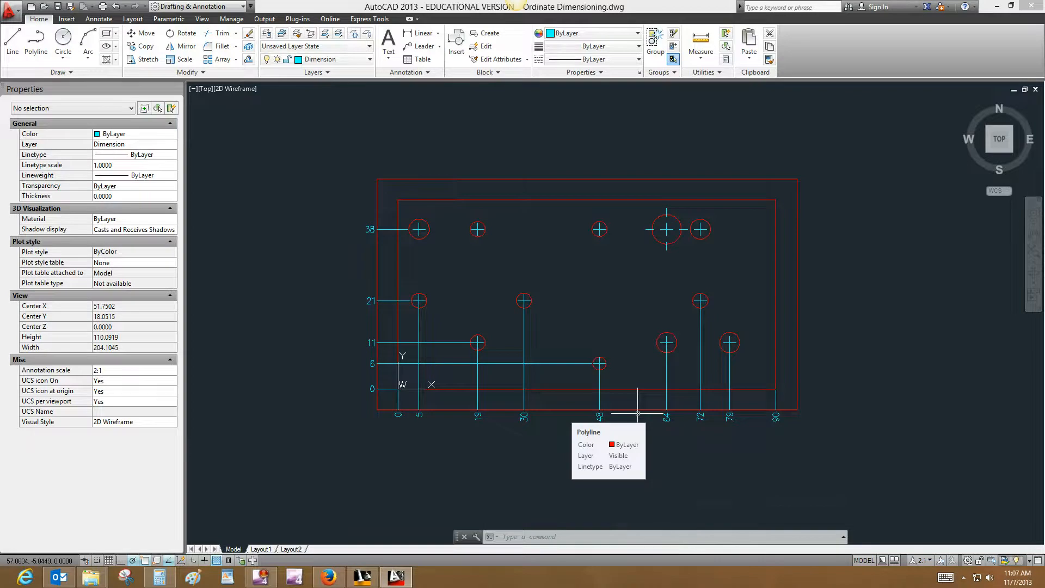
pyautogui.press('Return')
pyautogui.click(398, 199)
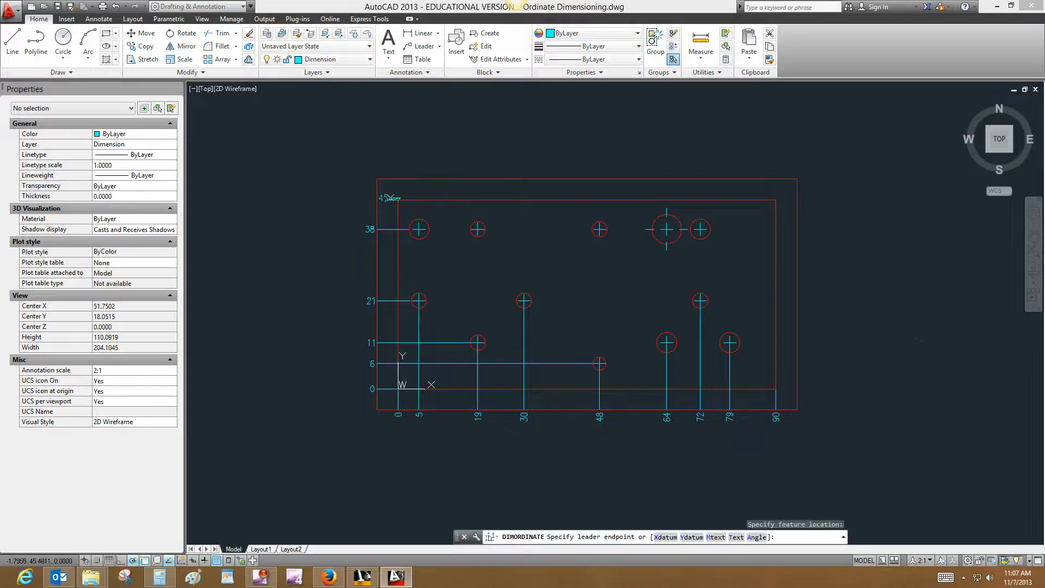
pyautogui.click(377, 200)
pyautogui.press('Escape')
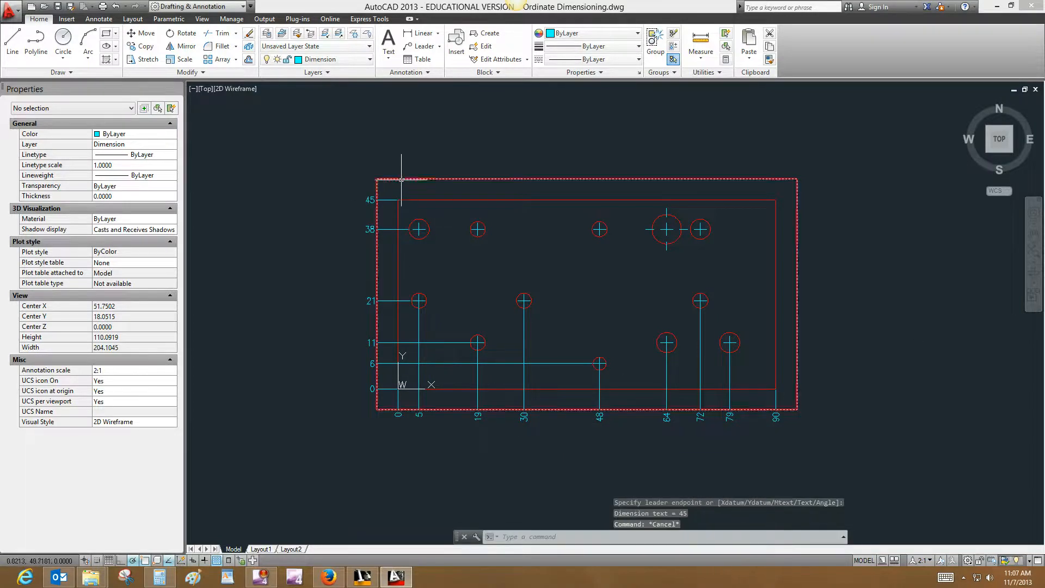
# Erase the offset guide rectangle around the plate
pyautogui.click(401, 178)
pyautogui.write('e')
pyautogui.press('Return')
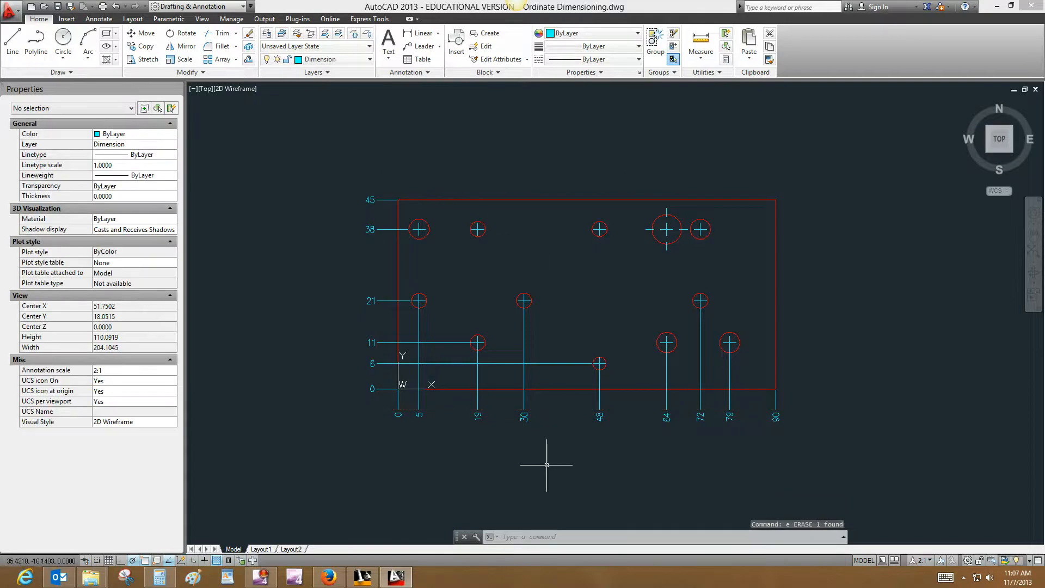
# Move the origin of the left middle hole's X ordinate dimension from the center to the hole's bottom quadrant
pyautogui.scroll(2, 430, 373)
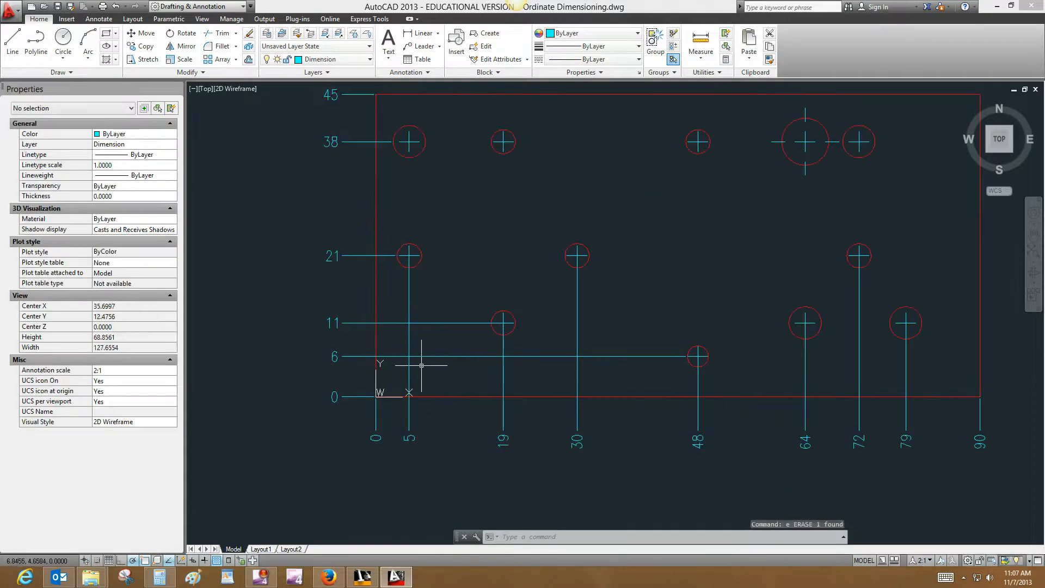
pyautogui.click(412, 285)
pyautogui.scroll(4, 407, 252)
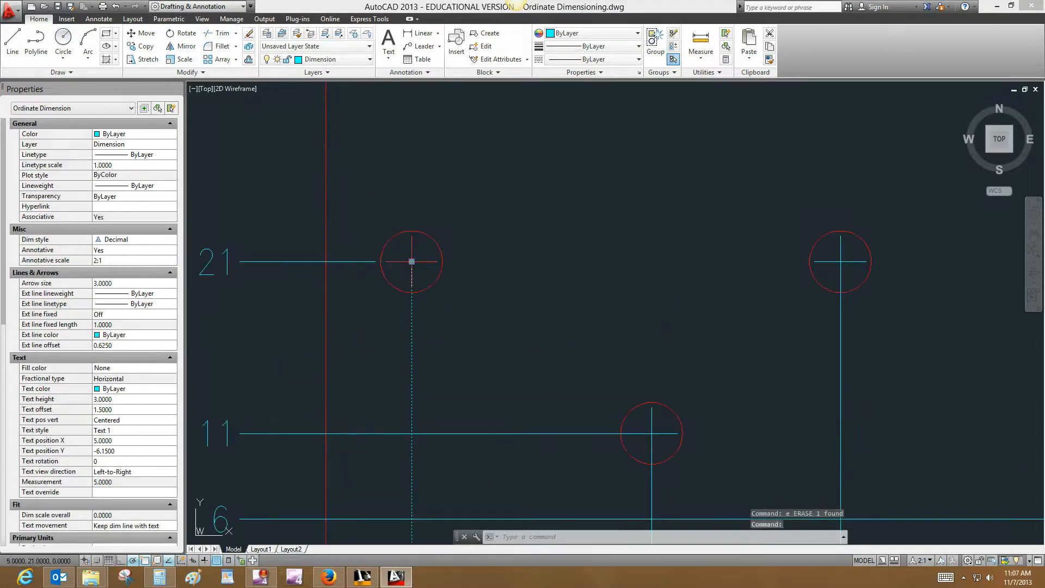
pyautogui.click(412, 262)
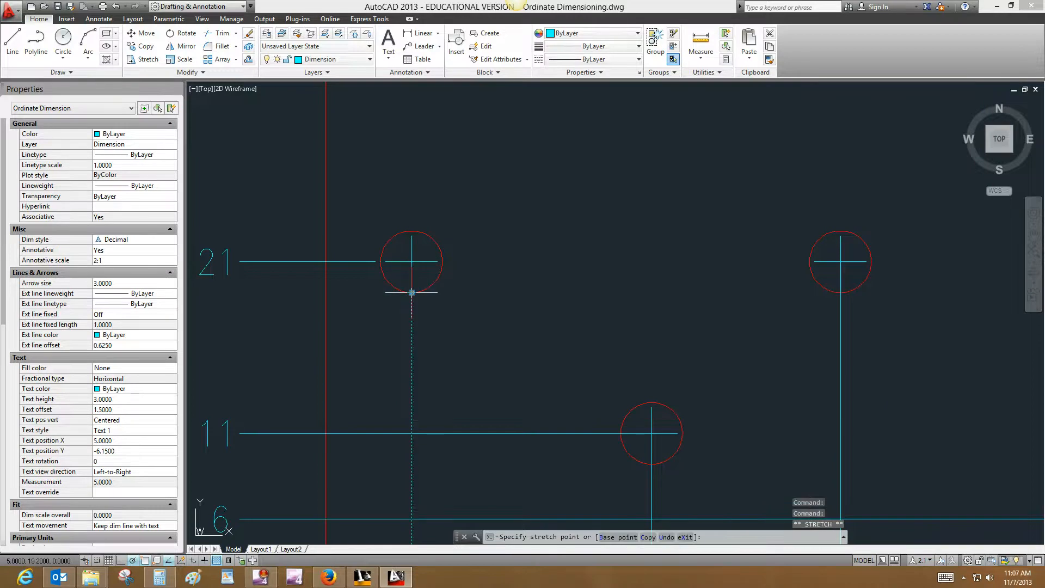
pyautogui.click(412, 292)
pyautogui.press('Escape')
pyautogui.scroll(-3, 534, 310)
pyautogui.scroll(4, 563, 343)
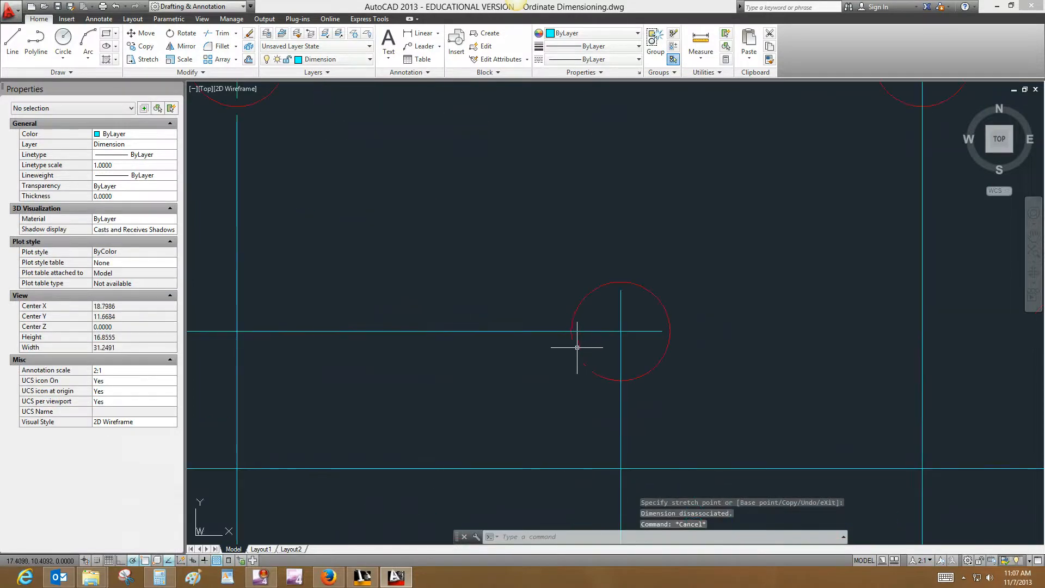
pyautogui.click(576, 345)
pyautogui.click(620, 331)
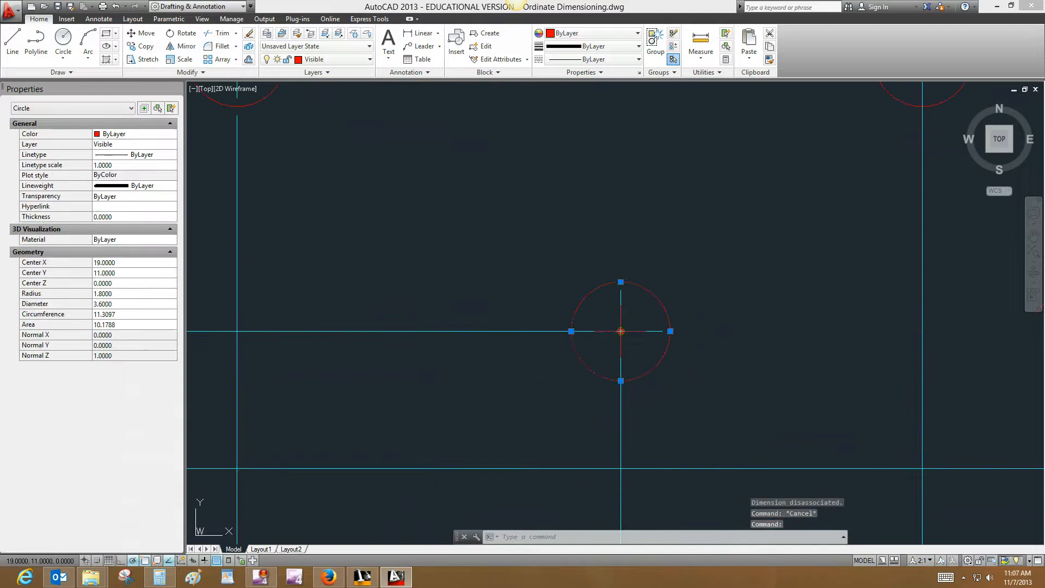
pyautogui.press('Escape')
pyautogui.press('Escape')
# Move the origin of the Y ordinate dimension reading 11 from the hole's center to its left quadrant
pyautogui.click(561, 330)
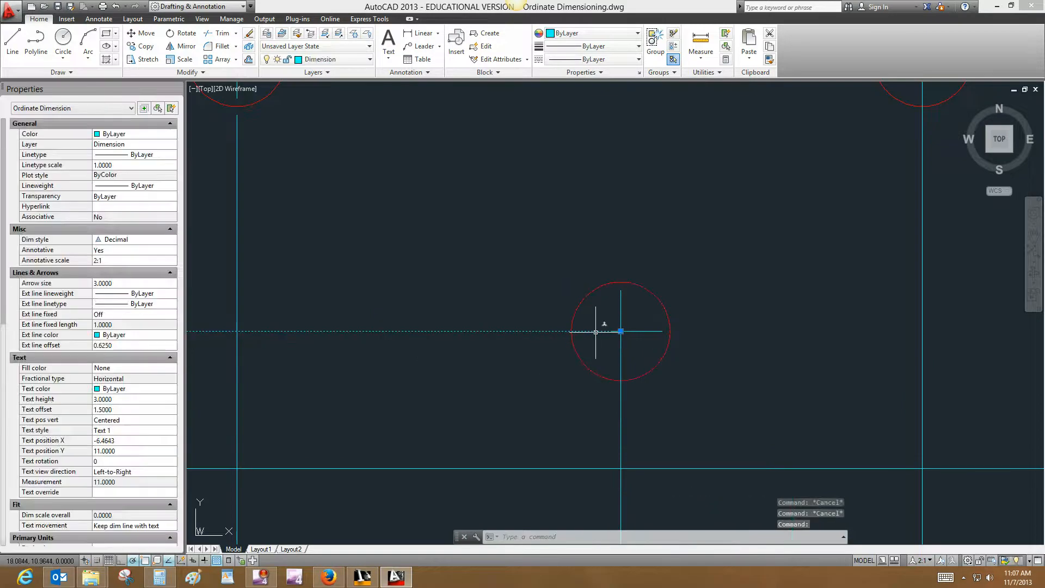
pyautogui.click(613, 331)
pyautogui.press('Escape')
pyautogui.click(565, 331)
pyautogui.click(620, 331)
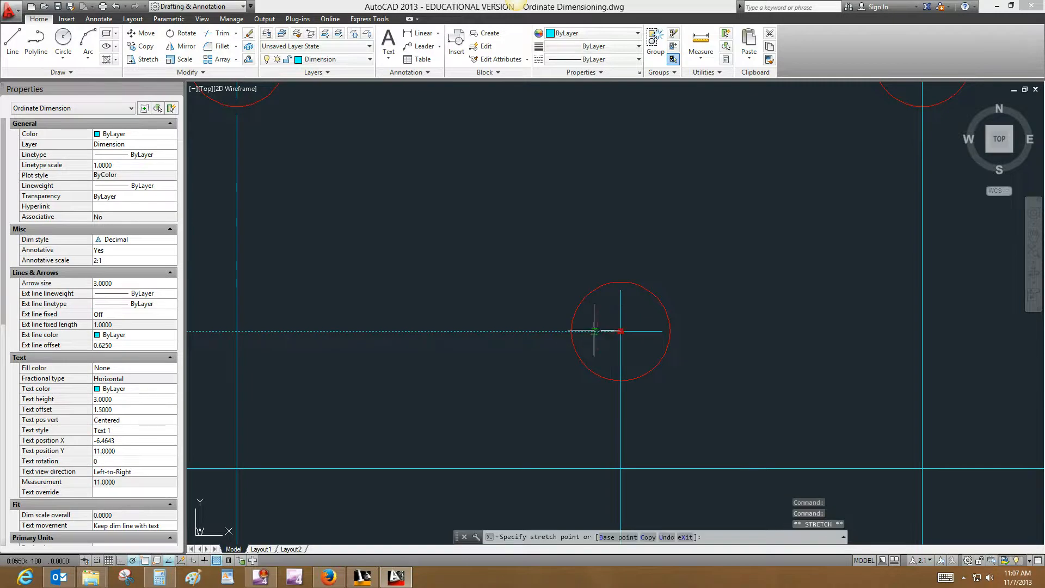
pyautogui.press('Escape')
# Move the origin of the X ordinate dimension reading 30 from the hole's center to its bottom quadrant
pyautogui.scroll(-4, 623, 349)
pyautogui.moveTo(738, 314); pyautogui.dragTo(630, 314, button='middle')
pyautogui.click(629, 314)
pyautogui.scroll(4, 617, 229)
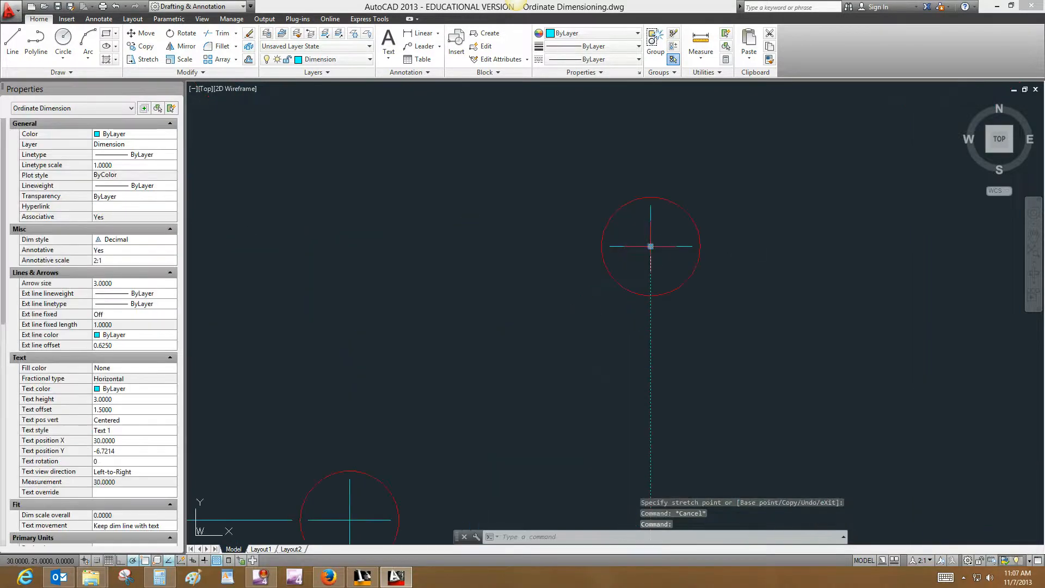
pyautogui.click(649, 246)
pyautogui.click(650, 296)
pyautogui.scroll(-4, 685, 326)
pyautogui.moveTo(751, 350)
pyautogui.mouseDown(button='middle')
pyautogui.moveTo(677, 276)
pyautogui.moveTo(675, 342)
pyautogui.mouseUp(button='middle')
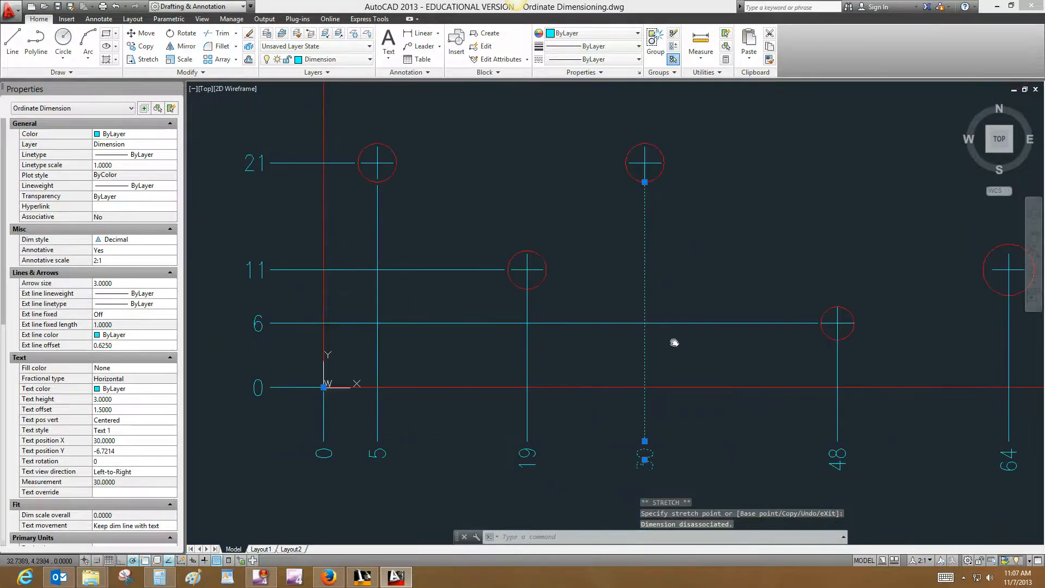
pyautogui.press('Escape')
pyautogui.write('e')
pyautogui.press('space')
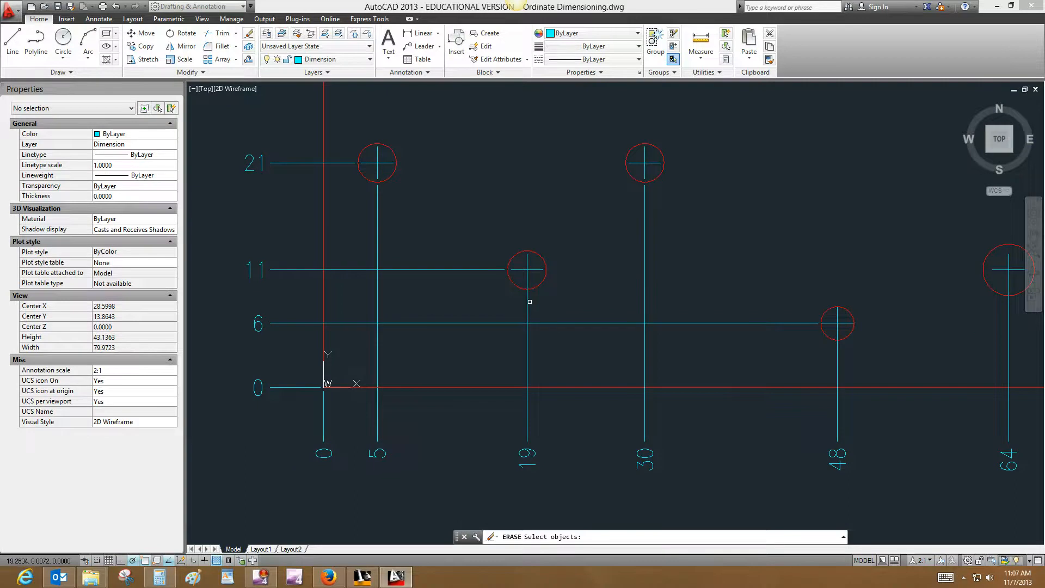
pyautogui.press('Escape')
# Move the origin of the X ordinate dimension reading 19 from the hole's center to its bottom quadrant
pyautogui.click(530, 302)
pyautogui.click(526, 303)
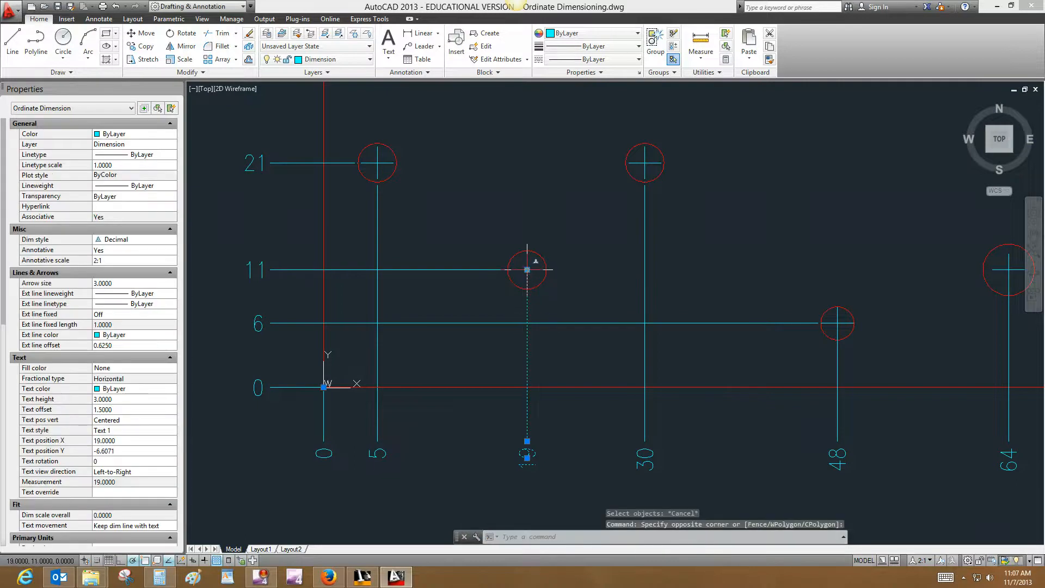
pyautogui.click(527, 269)
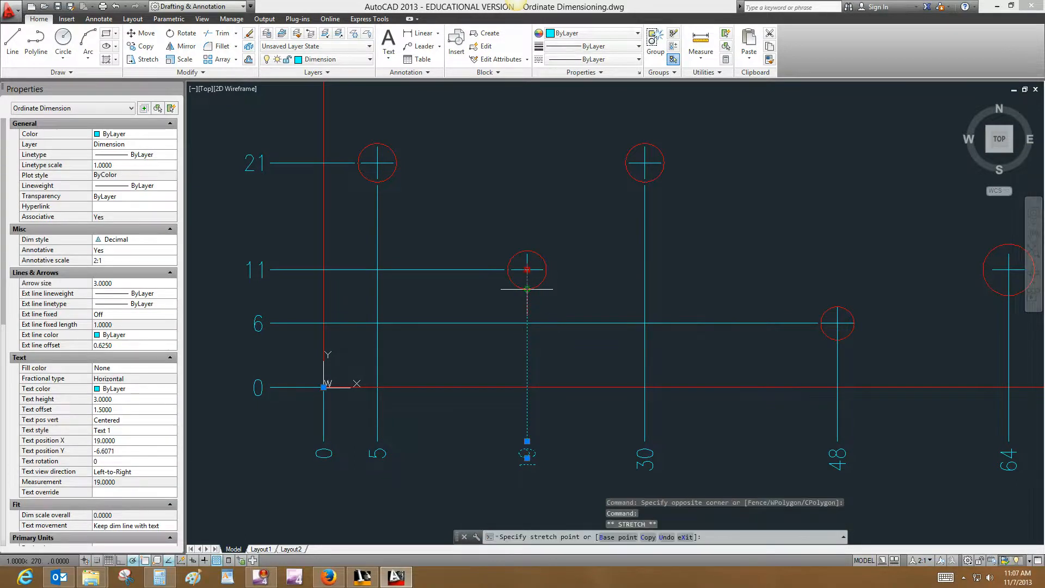
pyautogui.press('Escape')
# Move the origin of the X ordinate dimension reading 48 from the lowest hole's center to its bottom quadrant
pyautogui.scroll(-2, 708, 338)
pyautogui.scroll(6, 691, 342)
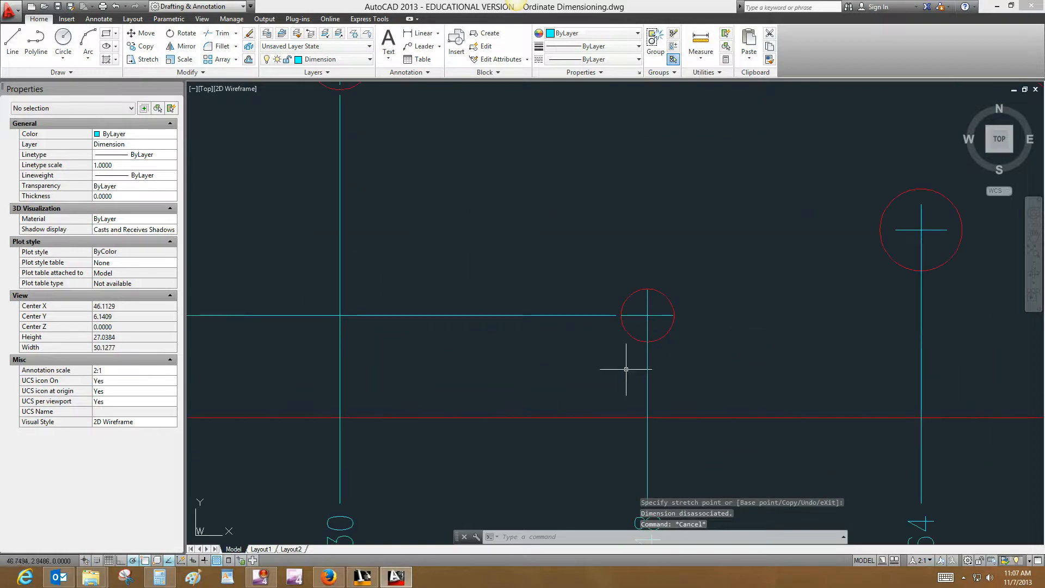
pyautogui.click(646, 369)
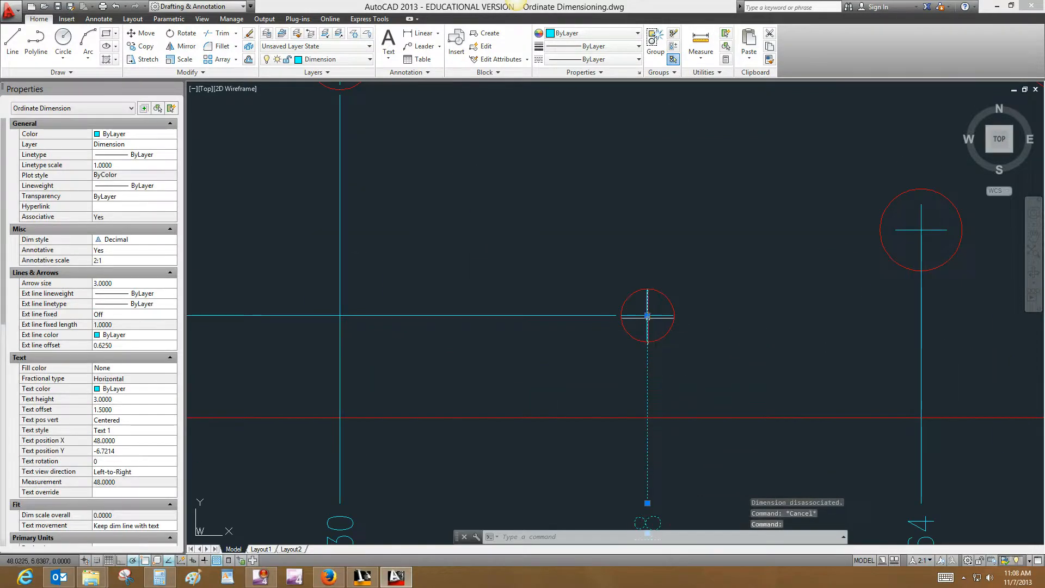
pyautogui.click(647, 315)
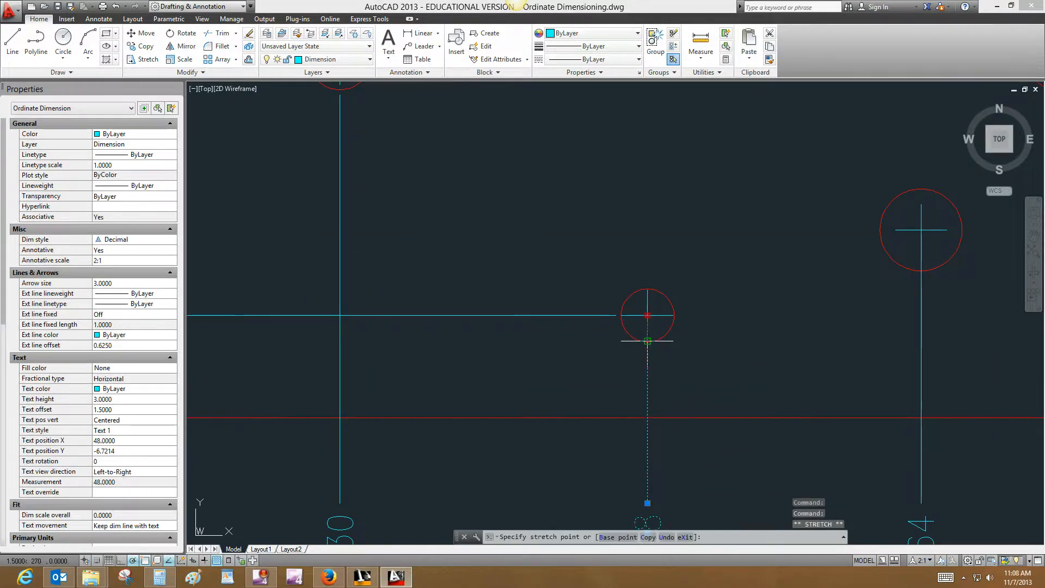
pyautogui.click(647, 341)
# Move the origin of the X ordinate dimension reading 64 from the lower hole's center to its bottom quadrant
pyautogui.scroll(-5, 746, 354)
pyautogui.scroll(2, 643, 357)
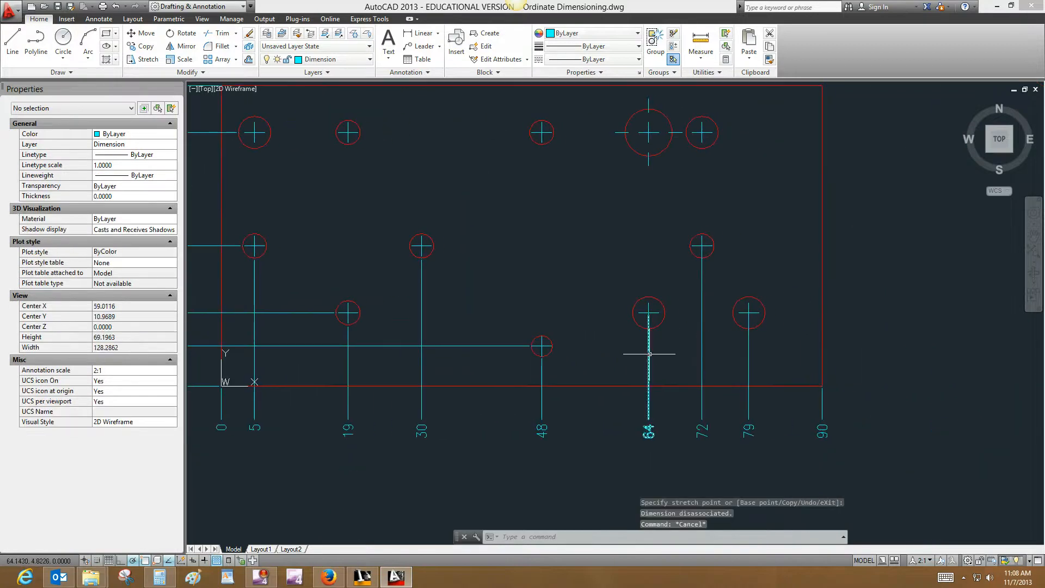
pyautogui.scroll(6, 660, 328)
pyautogui.click(620, 294)
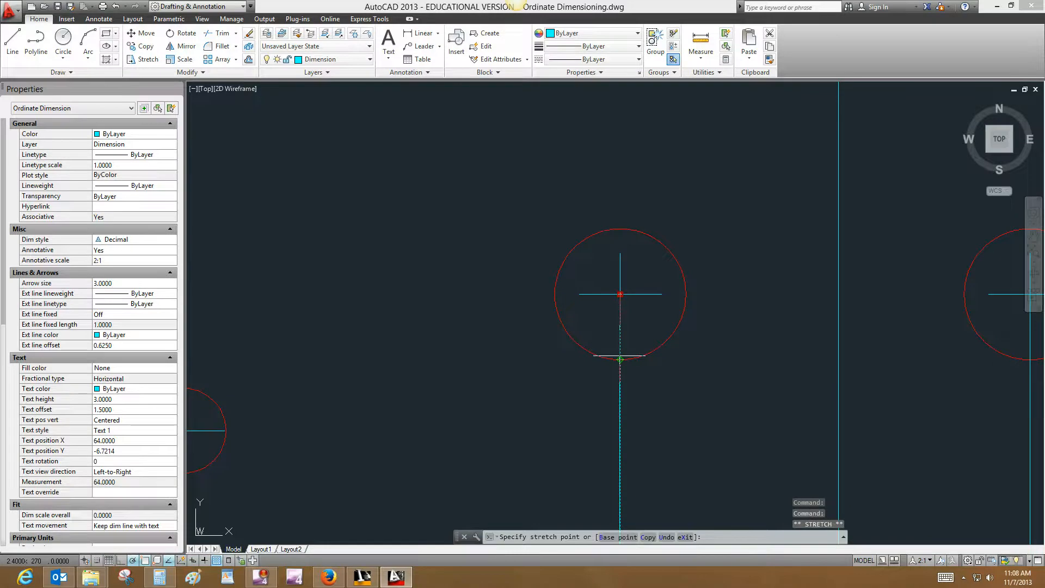
pyautogui.press('Escape')
# Move the origin of the X ordinate dimension reading 72 from the hole's center to its bottom quadrant
pyautogui.scroll(-5, 584, 372)
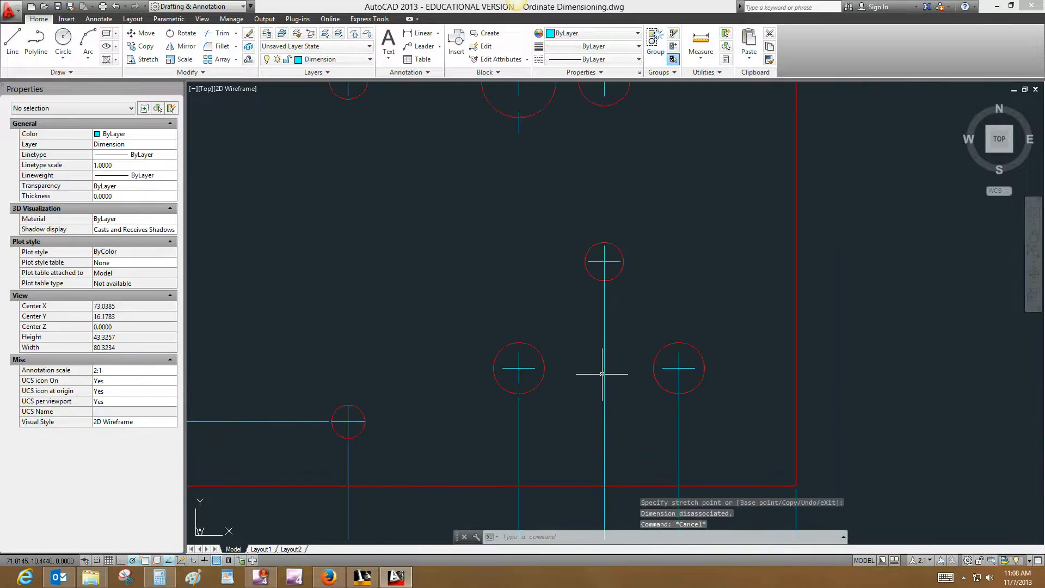
pyautogui.click(602, 372)
pyautogui.scroll(6, 610, 262)
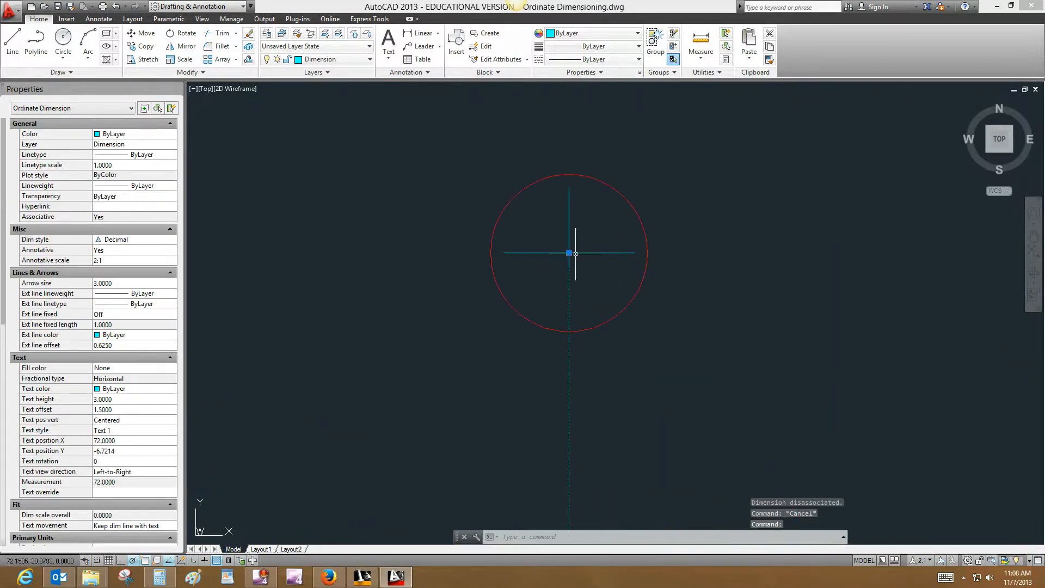
pyautogui.click(569, 253)
pyautogui.click(569, 331)
pyautogui.scroll(-5, 590, 303)
# Move the origin of the X ordinate dimension reading 79 from the hole's center to its bottom quadrant
pyautogui.scroll(5, 604, 375)
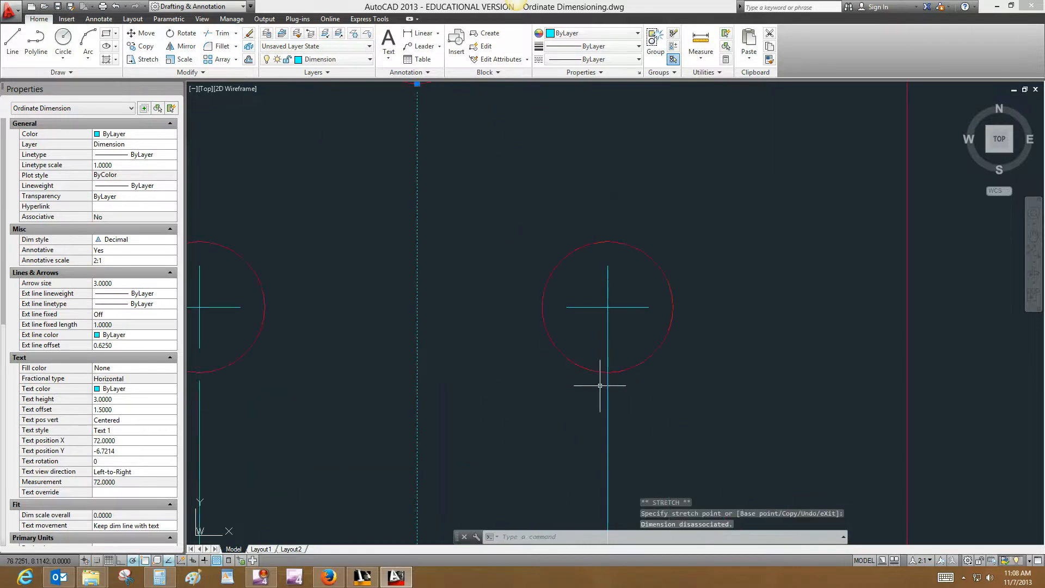
pyautogui.hotkey('ctrl', 'z')
pyautogui.click(607, 307)
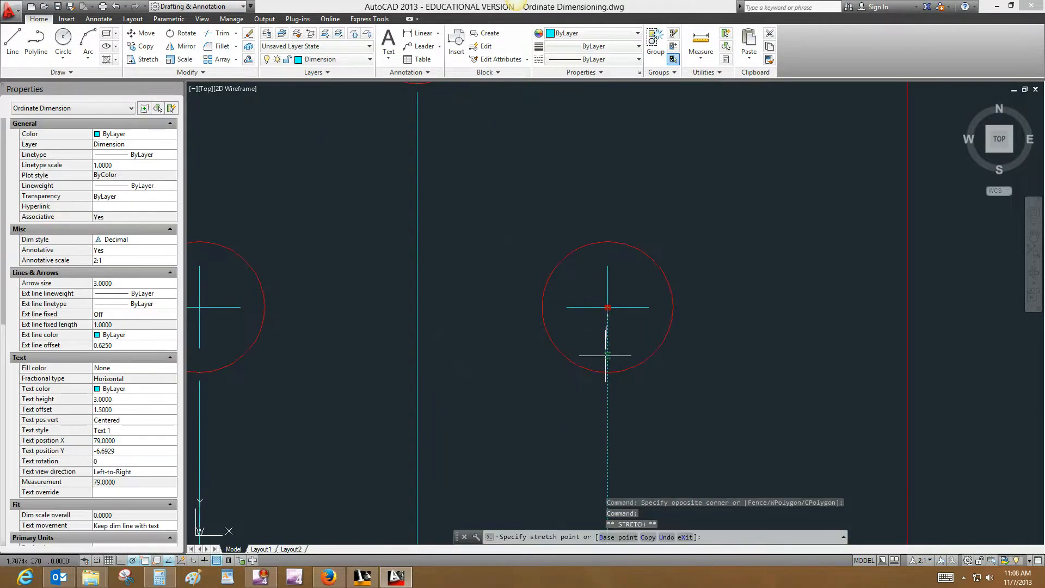
pyautogui.click(607, 372)
pyautogui.press('Escape')
pyautogui.scroll(-6, 614, 371)
pyautogui.moveTo(493, 365); pyautogui.dragTo(779, 312, button='middle')
pyautogui.moveTo(574, 337); pyautogui.dragTo(554, 383, button='middle')
pyautogui.press('Escape')
pyautogui.press('Escape')
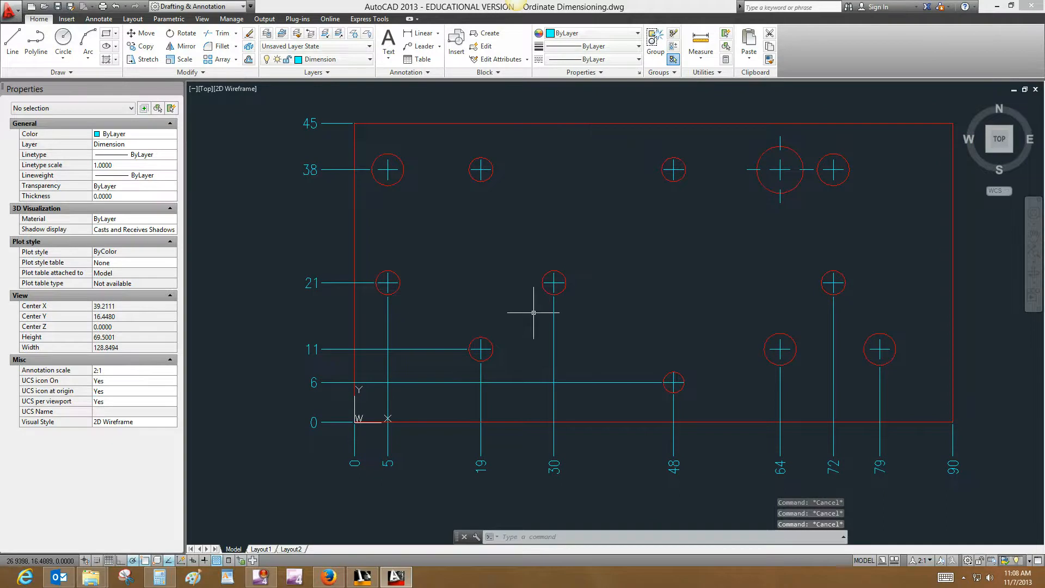
# Make the Center layer current
pyautogui.click(299, 60)
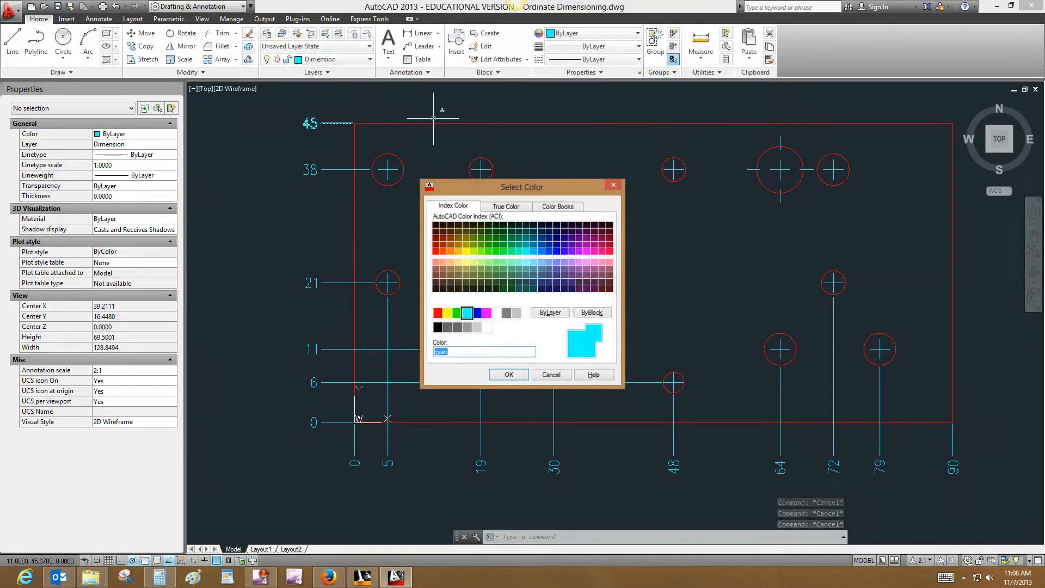
pyautogui.press('Escape')
pyautogui.click(334, 63)
pyautogui.click(327, 72)
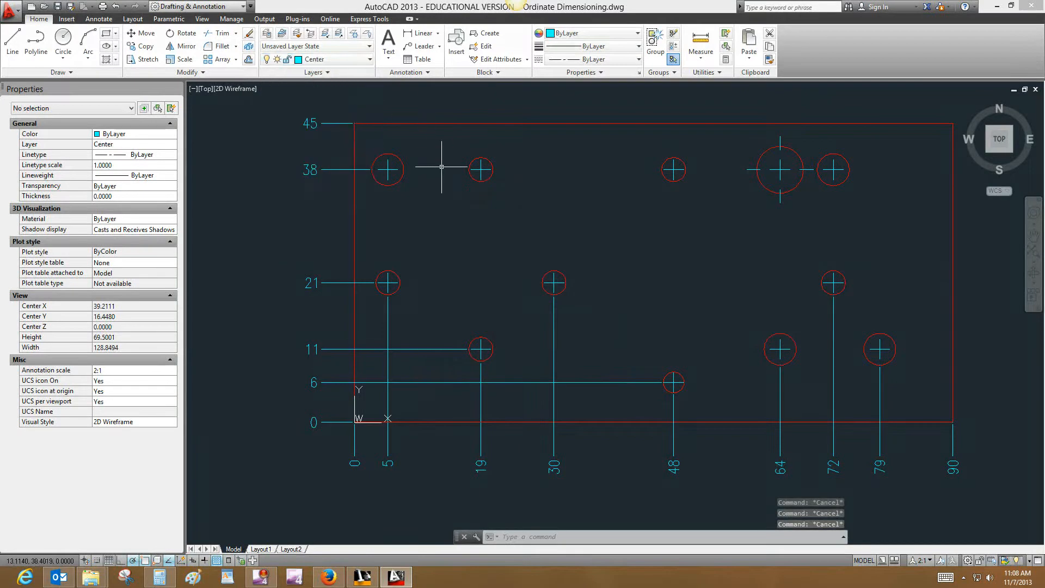
# Draw horizontal lines linking the first three top-row holes between their facing quadrants
pyautogui.write('l')
pyautogui.press('Return')
pyautogui.scroll(2, 409, 166)
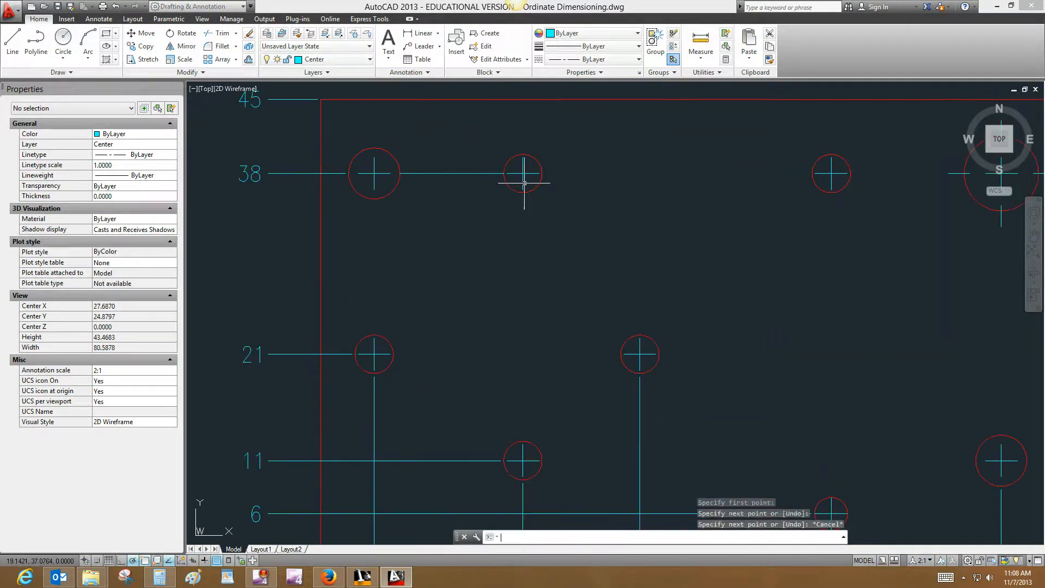
pyautogui.moveTo(603, 175); pyautogui.dragTo(537, 183, button='middle')
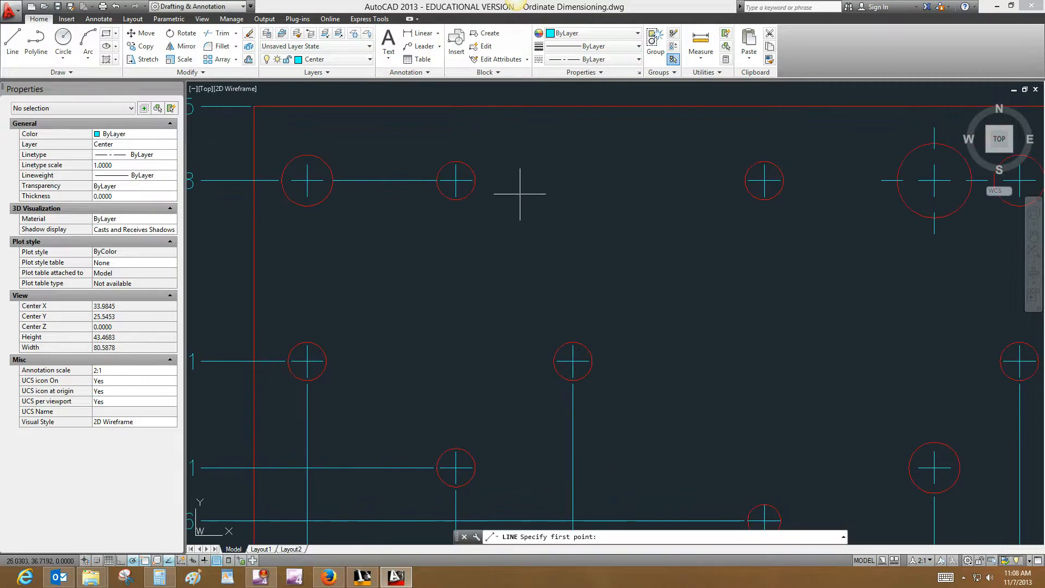
pyautogui.click(475, 180)
pyautogui.click(745, 180)
pyautogui.press('Escape')
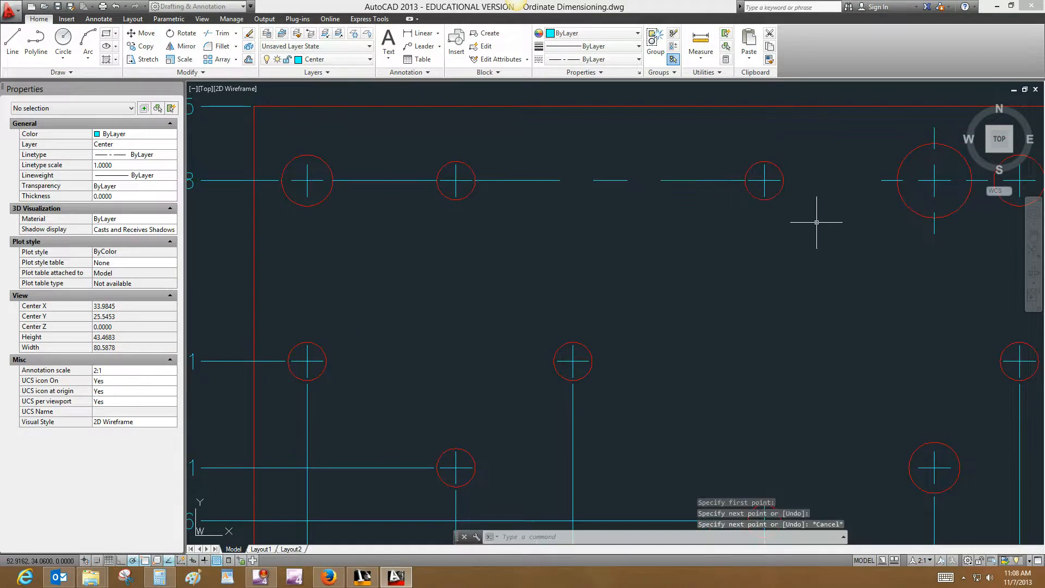
# Draw a horizontal line from the right quadrant of the third top-row hole to the large hole
pyautogui.moveTo(816, 222); pyautogui.dragTo(589, 246, button='middle')
pyautogui.press('Return')
pyautogui.click(559, 204)
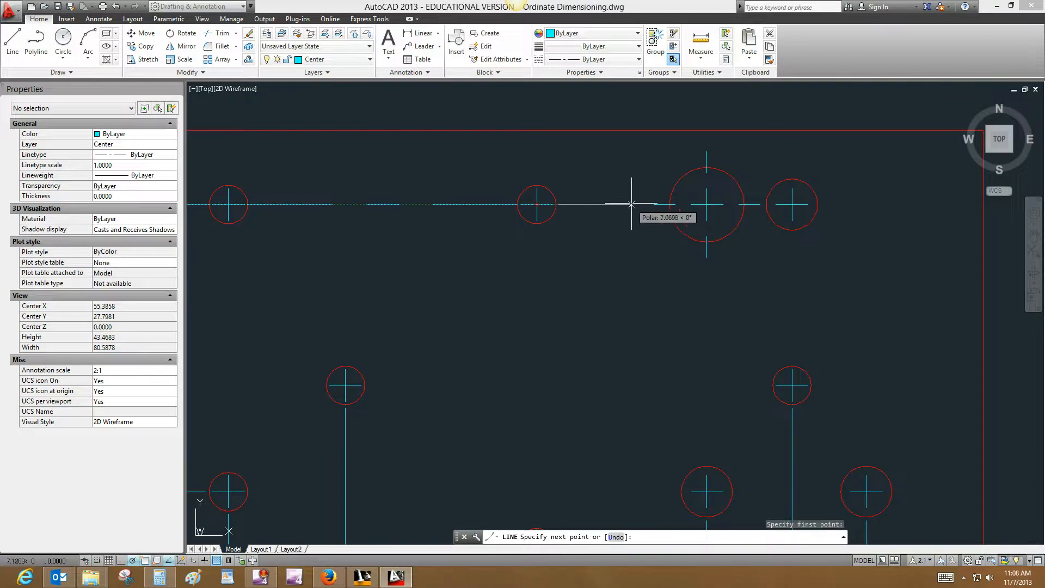
pyautogui.click(671, 204)
pyautogui.press('Escape')
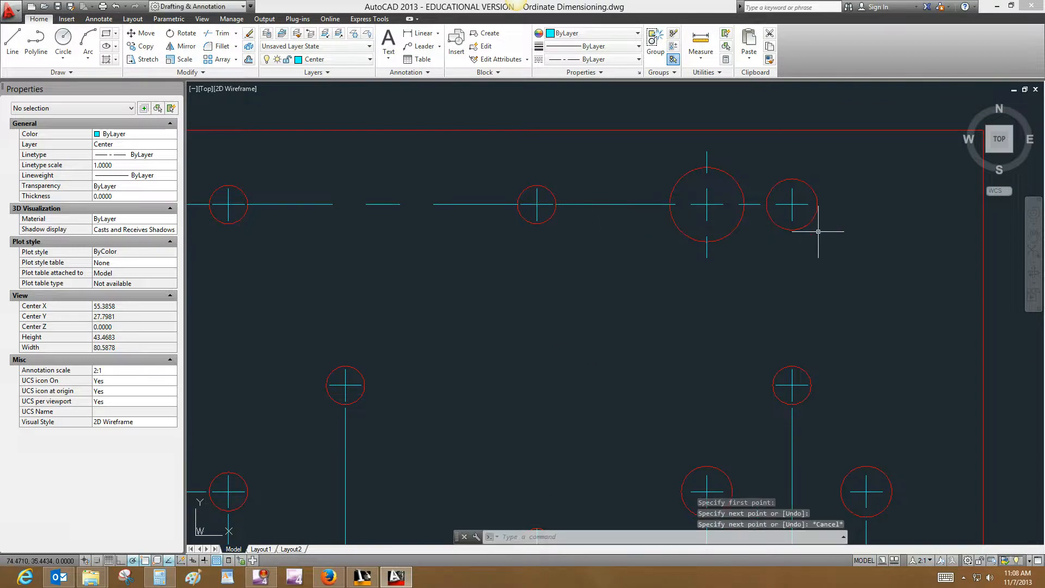
pyautogui.scroll(-2, 816, 228)
# Draw a vertical line from the left middle hole's top quadrant to the bottom quadrant of the upper-left hole
pyautogui.press('Return')
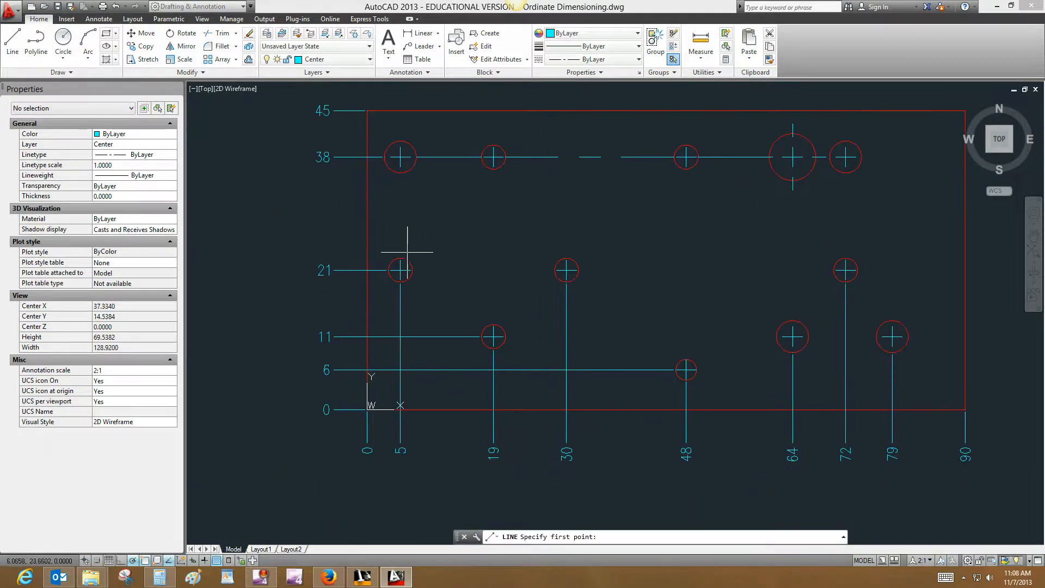
pyautogui.click(400, 258)
pyautogui.click(400, 173)
pyautogui.press('Escape')
# Draw a horizontal line from the left middle hole's right quadrant to the left quadrant of the hole at X 30
pyautogui.press('Return')
pyautogui.click(412, 270)
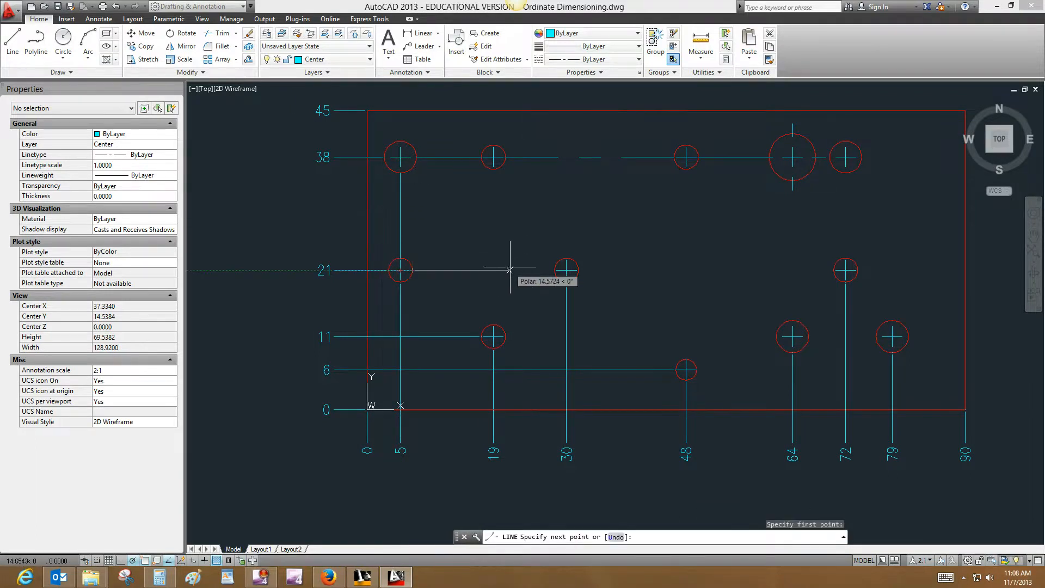
pyautogui.click(554, 270)
pyautogui.press('Escape')
# Draw a vertical line from the top quadrant of the lower hole at X 19 to the top-row hole above it
pyautogui.press('Return')
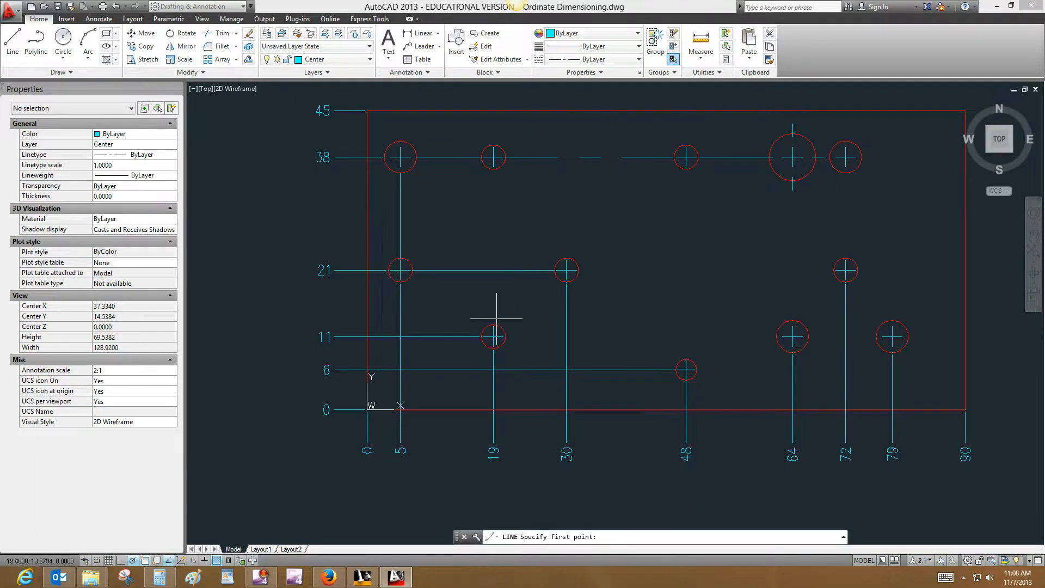
pyautogui.click(494, 320)
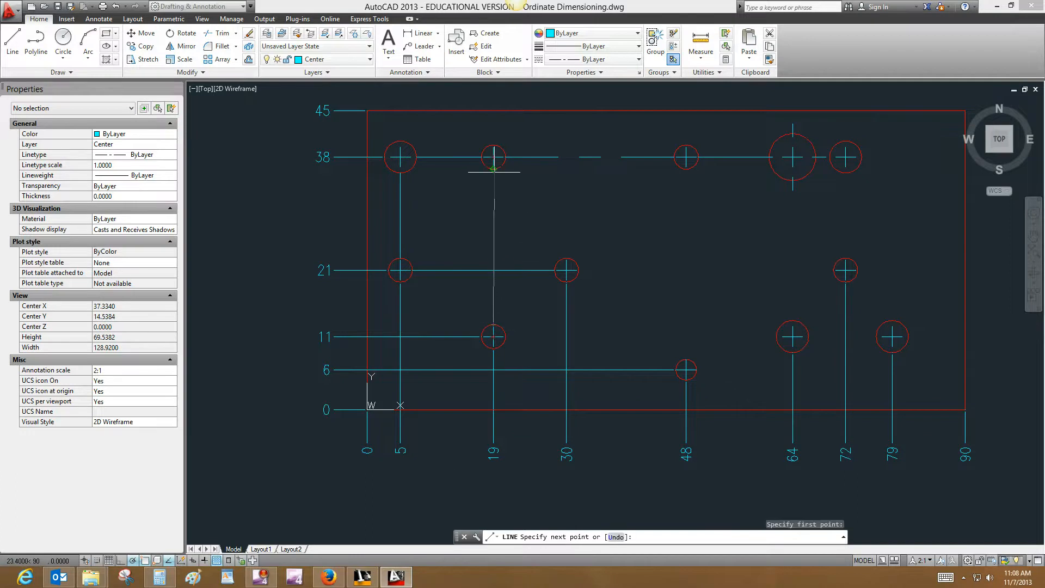
pyautogui.press('Escape')
# Draw a vertical line from the lowest hole at X 48 up to the top-row hole above it
pyautogui.moveTo(587, 242); pyautogui.dragTo(508, 233, button='middle')
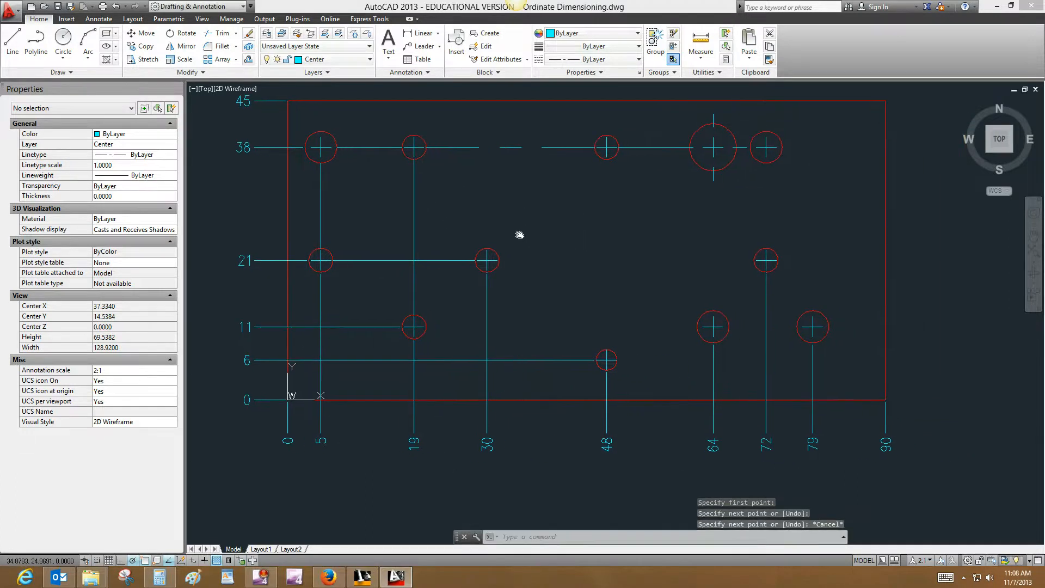
pyautogui.press('Return')
pyautogui.click(606, 360)
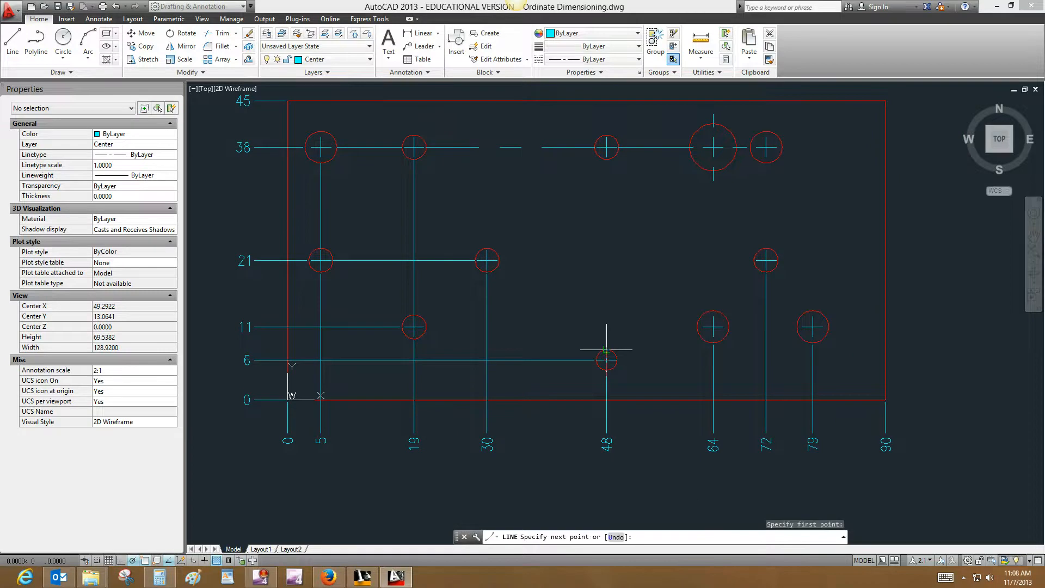
pyautogui.click(606, 148)
pyautogui.press('Return')
# Draw a vertical line from the lower hole at X 64 up to the lower end of the large hole's center mark
pyautogui.press('Return')
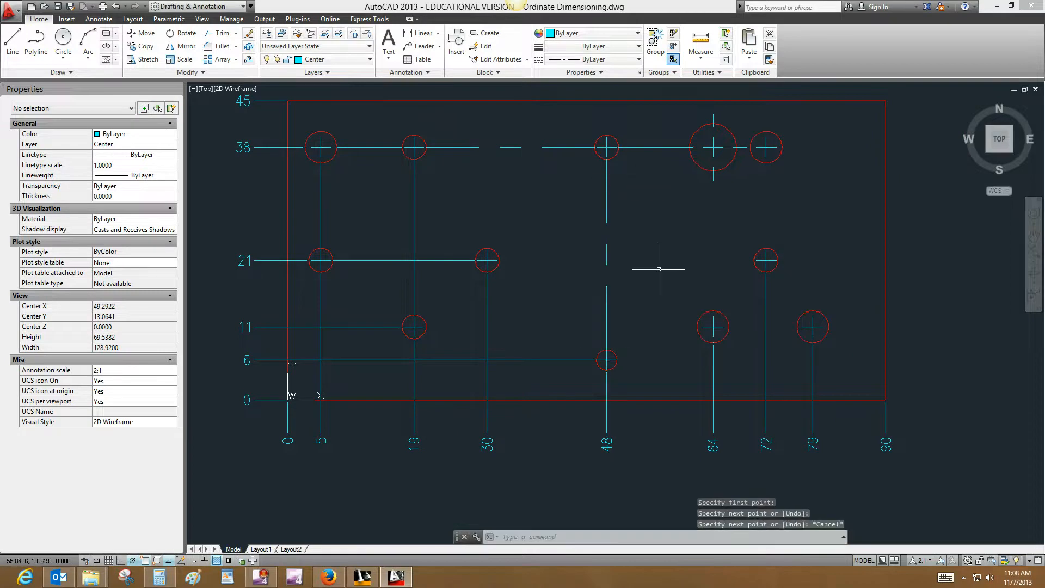
pyautogui.scroll(-2, 581, 271)
pyautogui.click(616, 308)
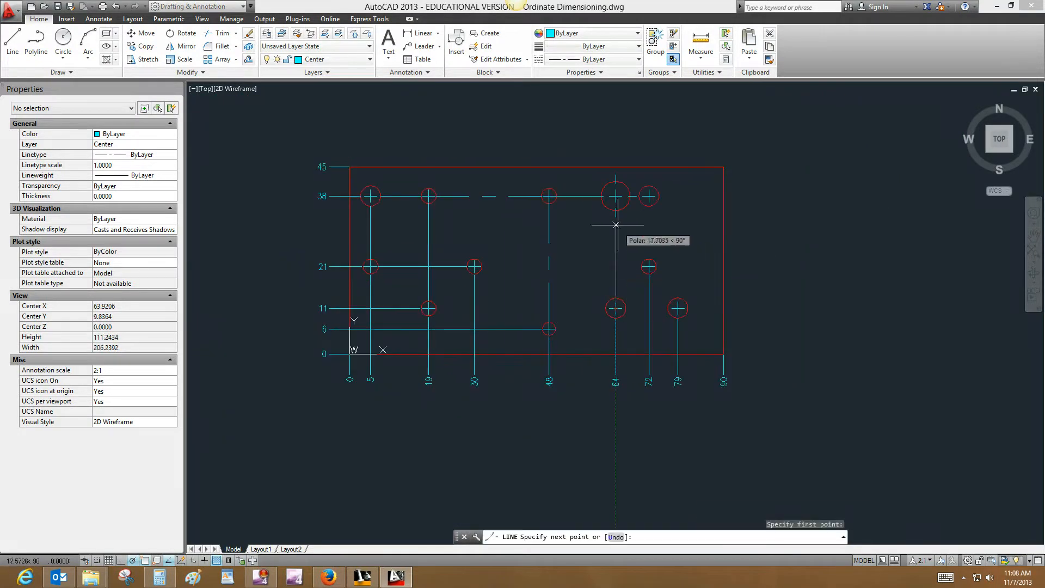
pyautogui.click(615, 217)
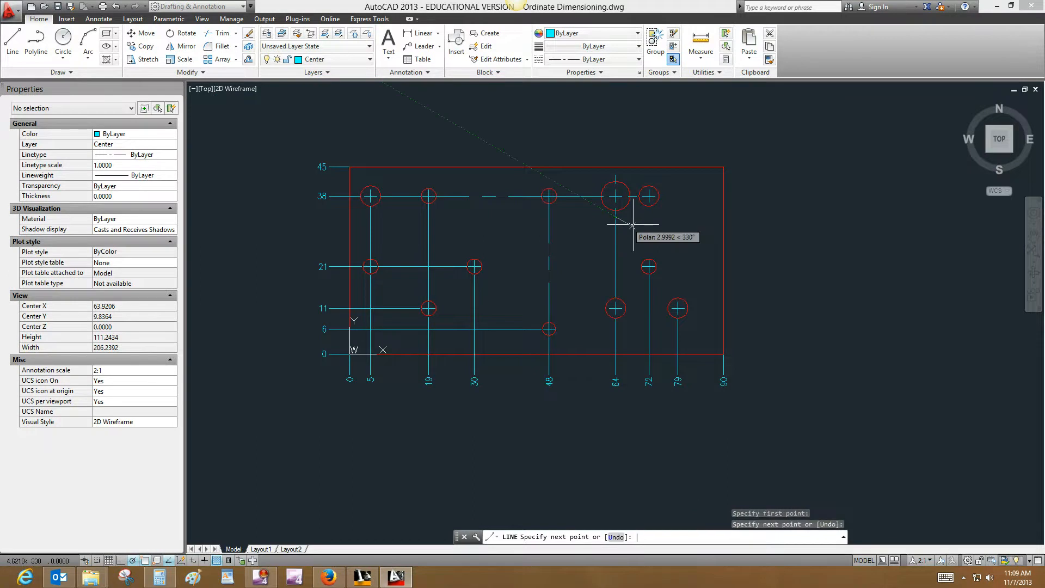
# Draw a vertical line from the middle hole at X 72 up to the top-row hole above it
pyautogui.scroll(3, 632, 225)
pyautogui.press('Escape')
pyautogui.scroll(-3, 706, 265)
# Draw a horizontal line from the right quadrant of the hole at X 30 to the left quadrant of the middle hole at X 72
pyautogui.press('Return')
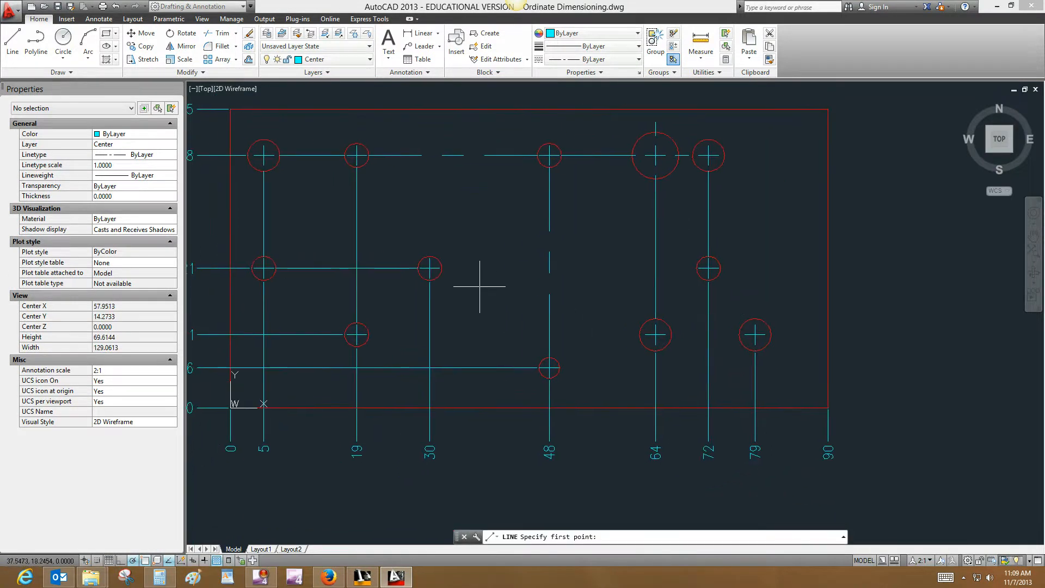
pyautogui.click(441, 268)
pyautogui.click(697, 268)
pyautogui.press('Escape')
# Draw a horizontal line from the right quadrant of the lower hole at X 19 to the left quadrant of the lower hole at X 64
pyautogui.press('Return')
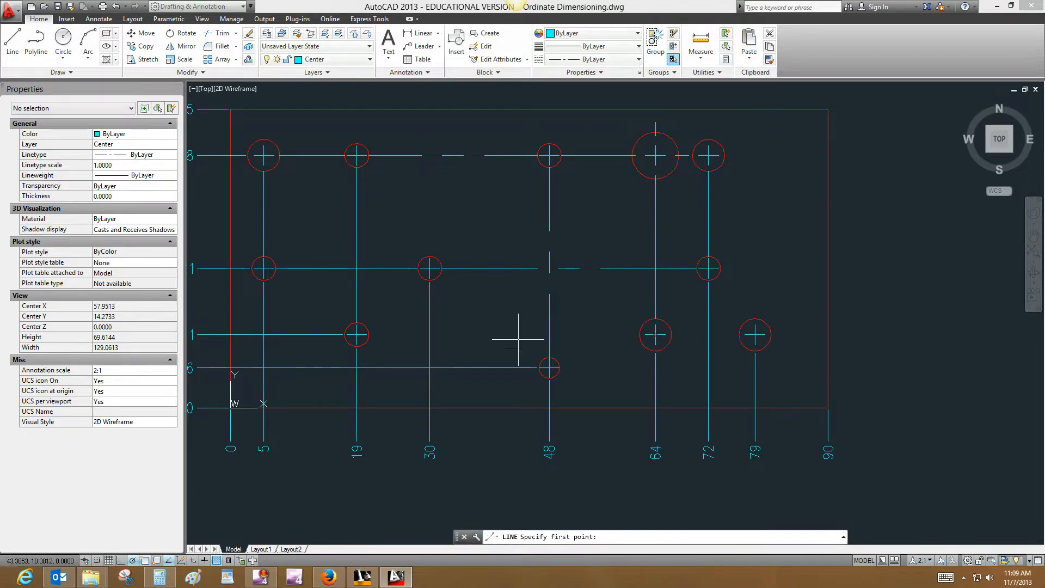
pyautogui.click(369, 334)
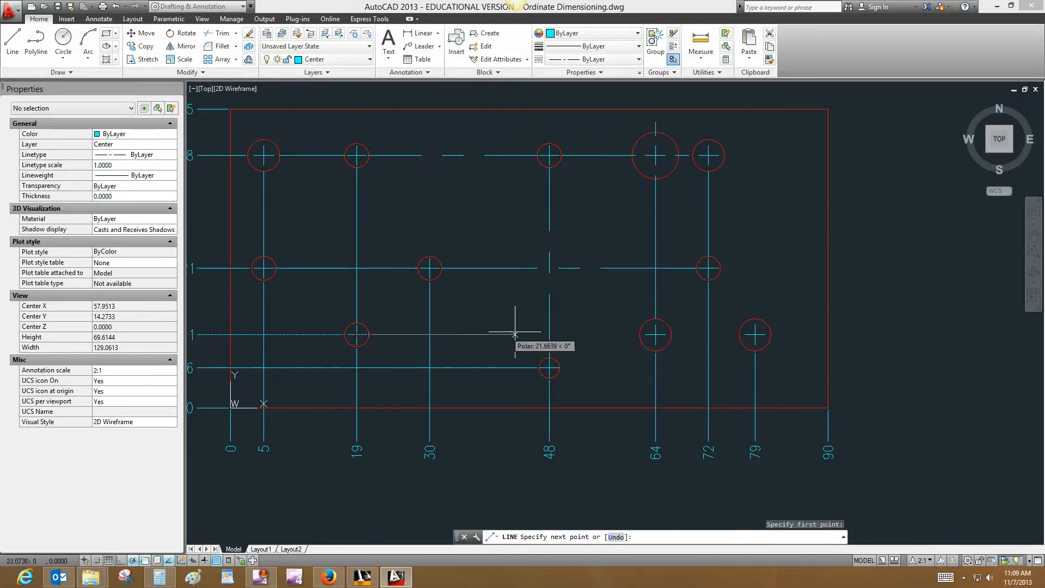
pyautogui.click(639, 334)
pyautogui.press('Escape')
# Draw a horizontal line from the right quadrant of the lower hole at X 64 to the left quadrant of the hole at X 79
pyautogui.press('Return')
pyautogui.click(671, 334)
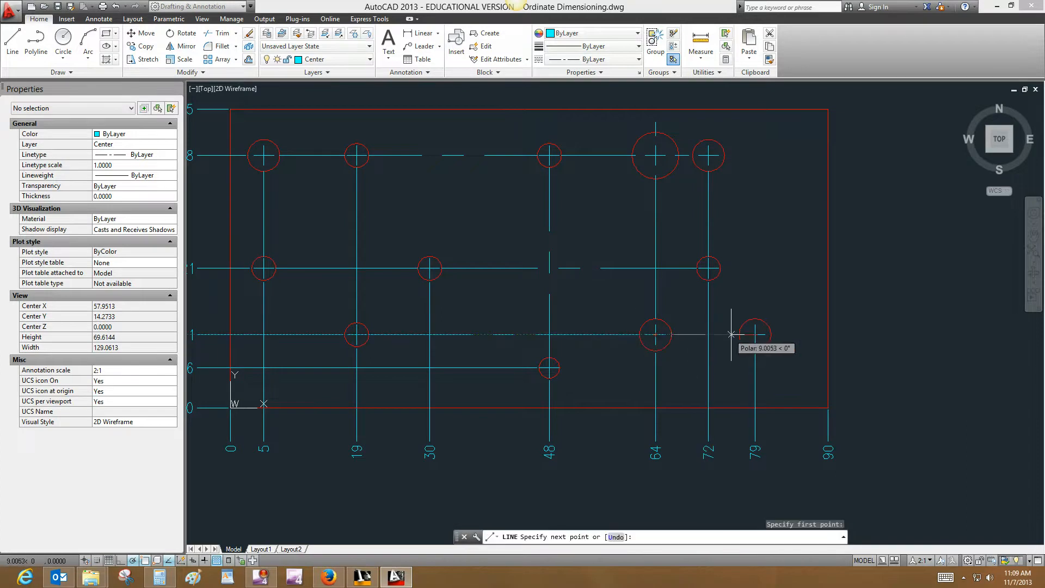
pyautogui.click(737, 334)
pyautogui.press('Escape')
# Switch from model space to Layout1 and show the whole sheet
pyautogui.scroll(-2, 794, 300)
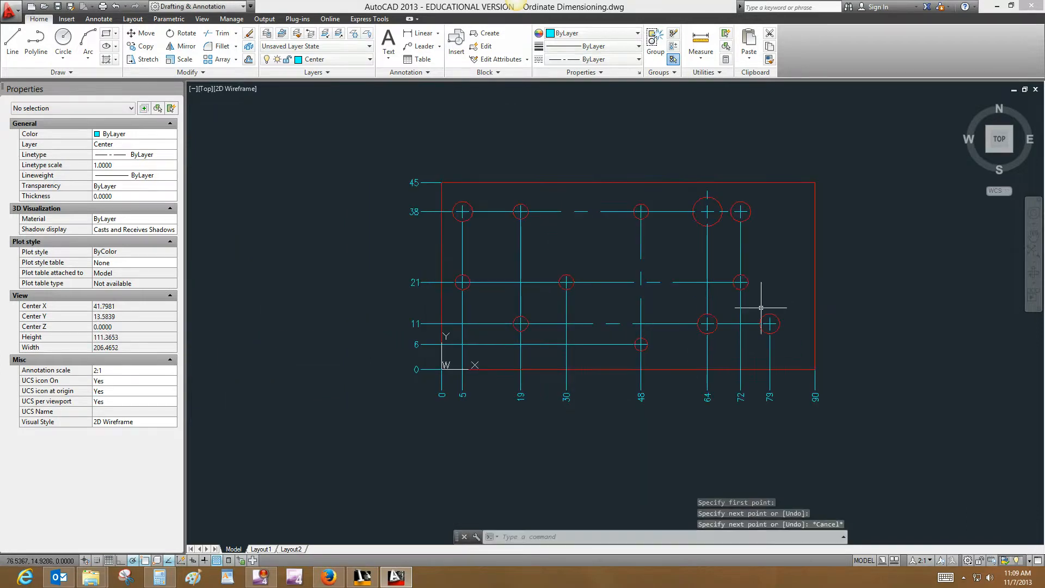
pyautogui.scroll(-2, 669, 349)
pyautogui.scroll(2, 642, 399)
pyautogui.moveTo(675, 333); pyautogui.dragTo(617, 376, button='middle')
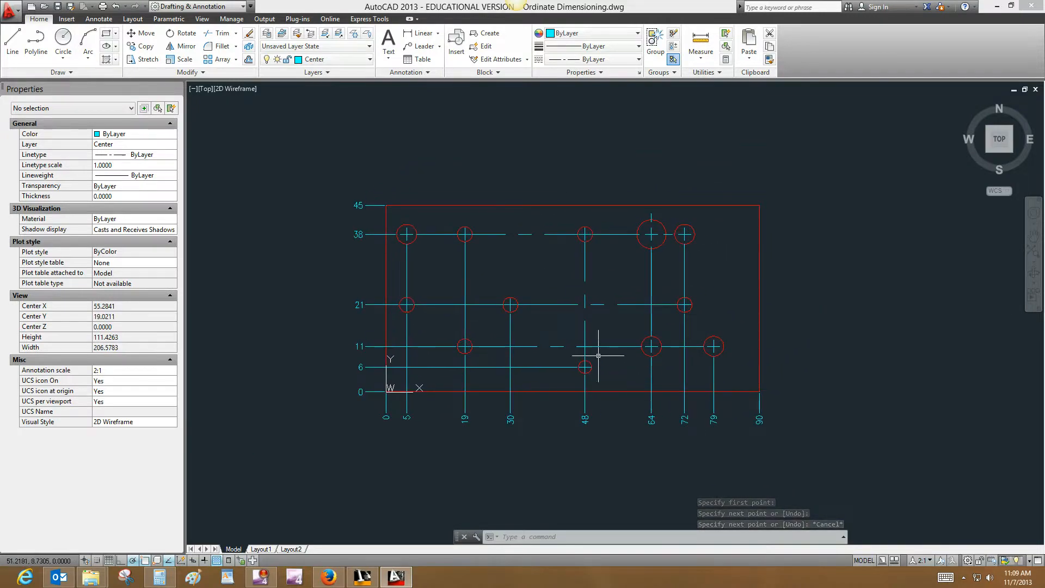
pyautogui.click(260, 549)
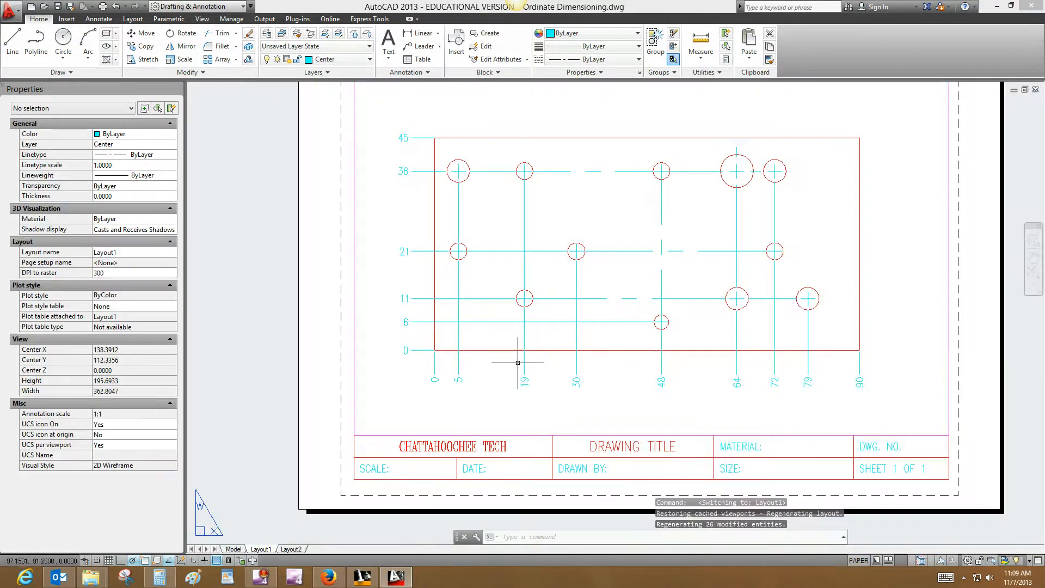
pyautogui.moveTo(571, 359); pyautogui.dragTo(510, 390, button='middle')
pyautogui.scroll(-2, 556, 369)
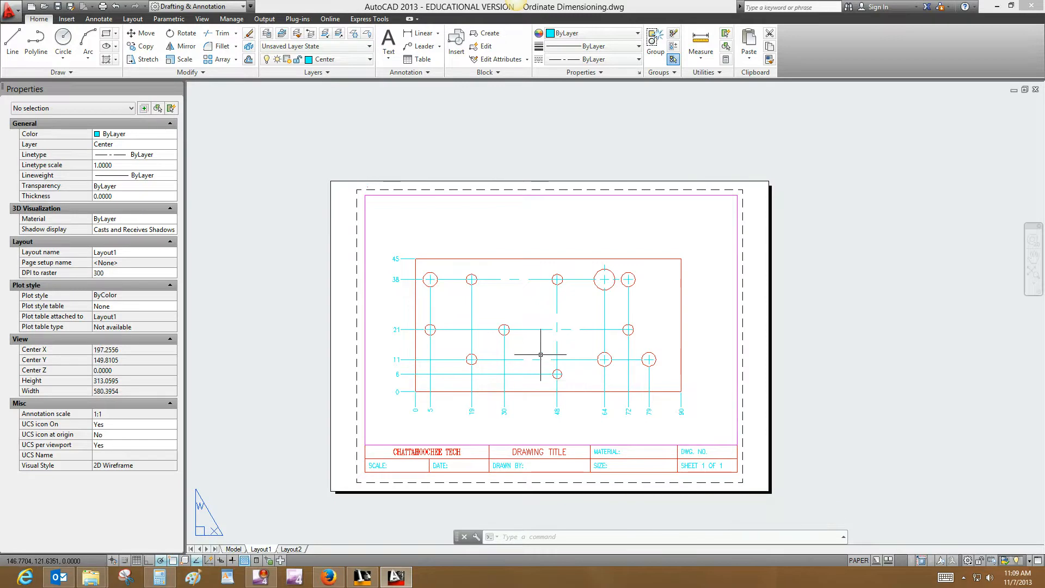
pyautogui.scroll(4, 540, 354)
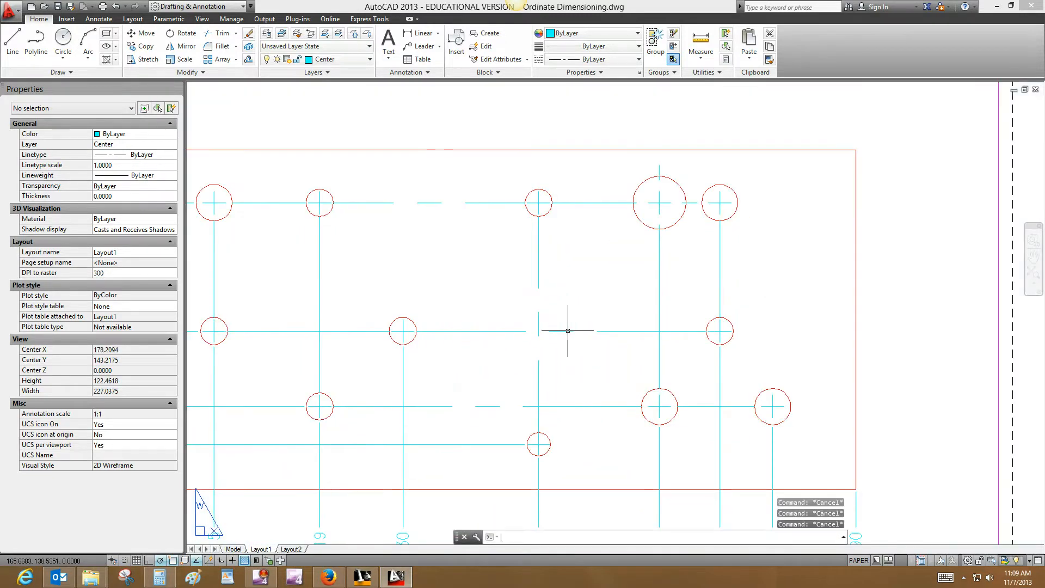
pyautogui.write('l')
pyautogui.press('Return')
pyautogui.scroll(2, 544, 311)
pyautogui.click(544, 310)
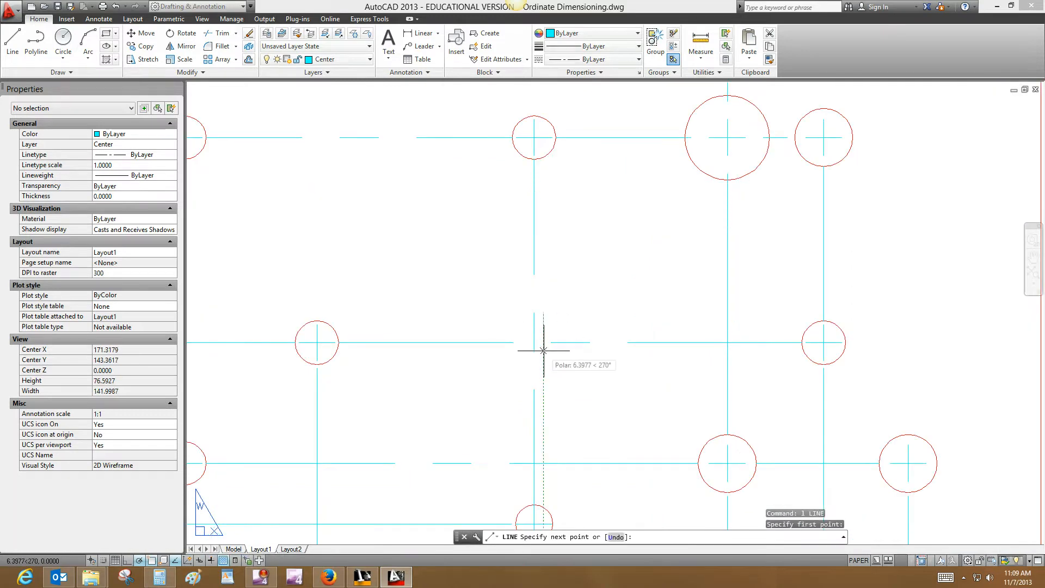
pyautogui.press('Escape')
pyautogui.scroll(-4, 585, 330)
pyautogui.moveTo(584, 331); pyautogui.dragTo(579, 294, button='middle')
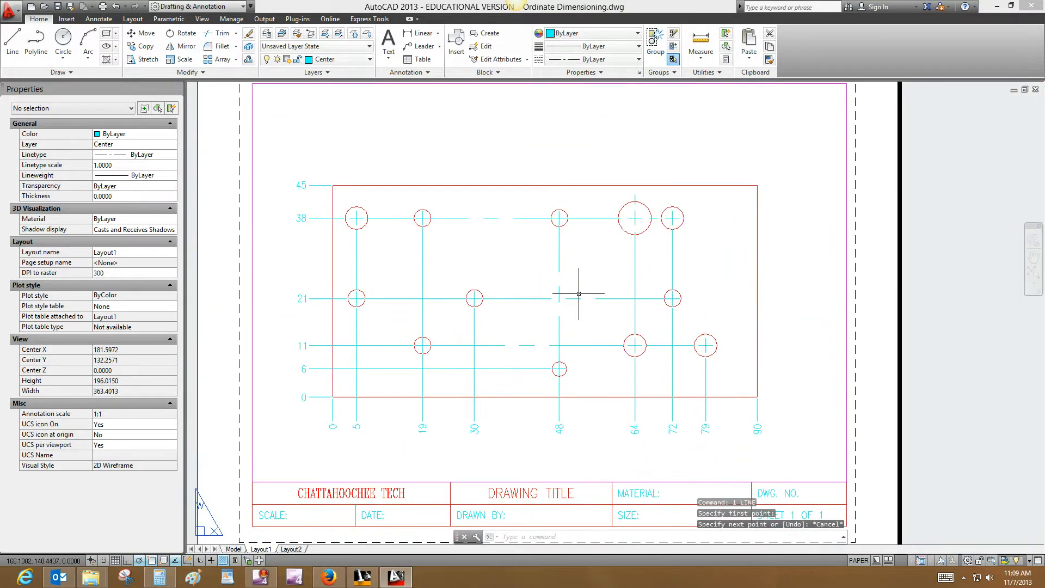
# Set the global linetype scale factor to .5 with LTSCALE
pyautogui.write('ltscale')
pyautogui.press('Return')
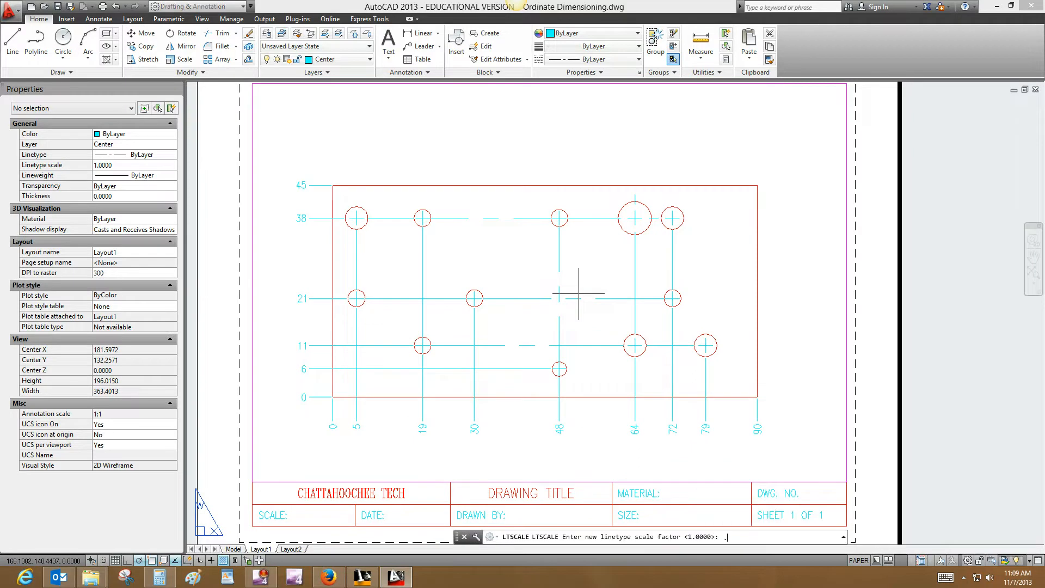
pyautogui.press('Return')
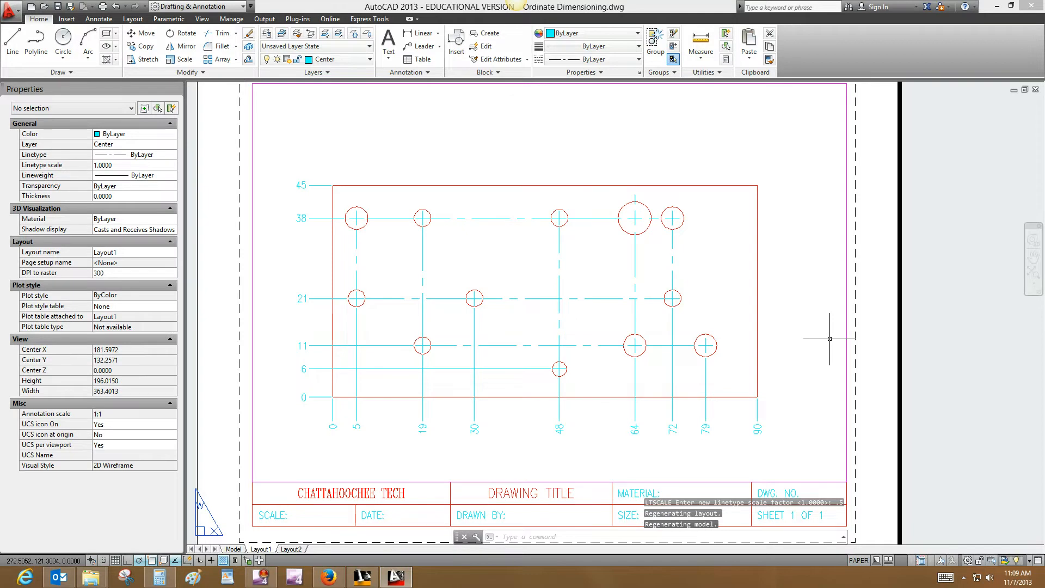
# Activate the Layout1 viewport, shift the plate upward within it to leave space above the title block, and return to paper space
pyautogui.scroll(-2, 829, 338)
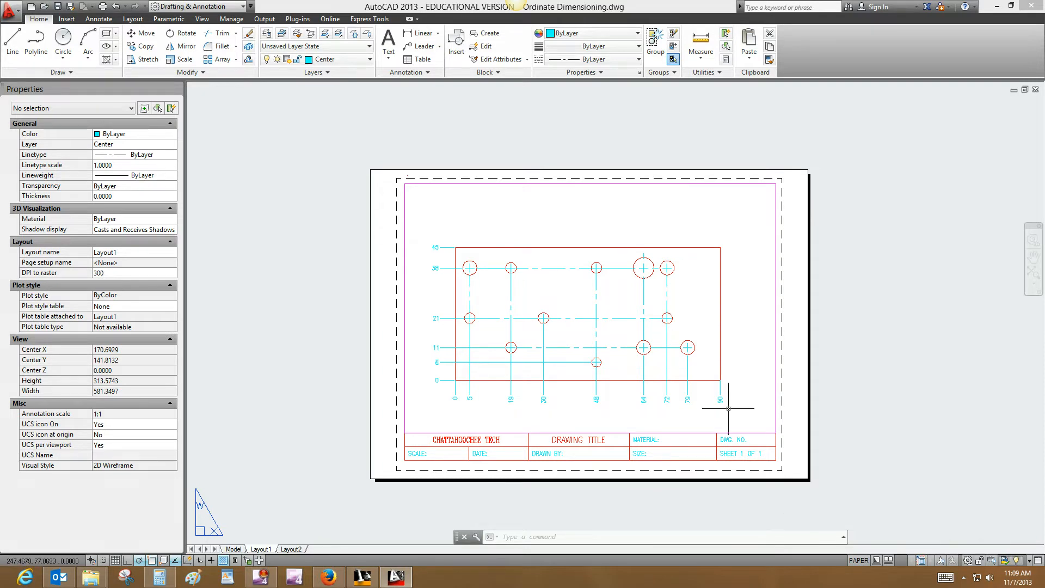
pyautogui.doubleClick(740, 321)
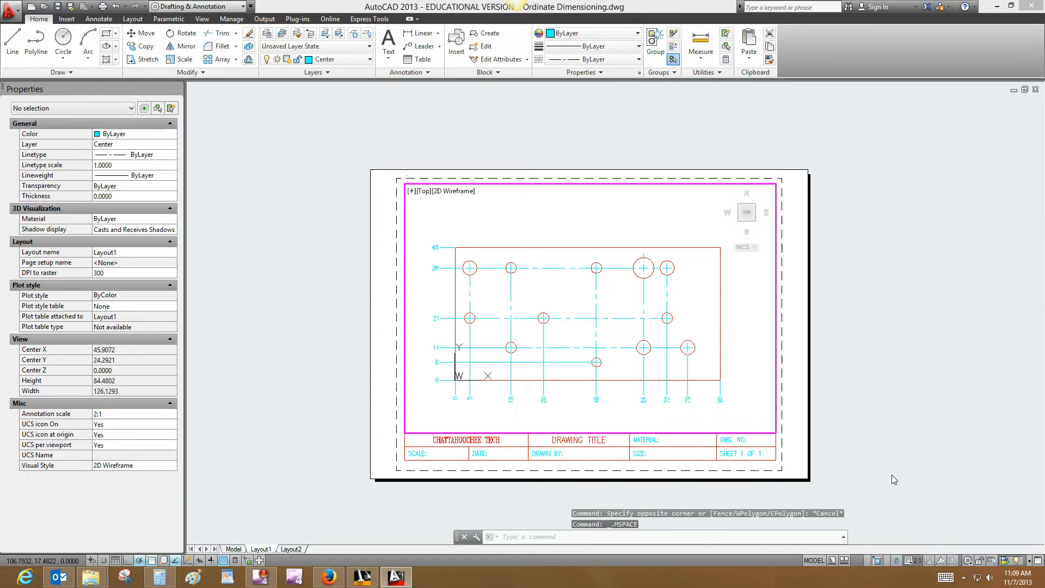
pyautogui.moveTo(662, 416)
pyautogui.mouseDown(button='middle')
pyautogui.moveTo(663, 379)
pyautogui.moveTo(617, 390)
pyautogui.mouseUp(button='middle')
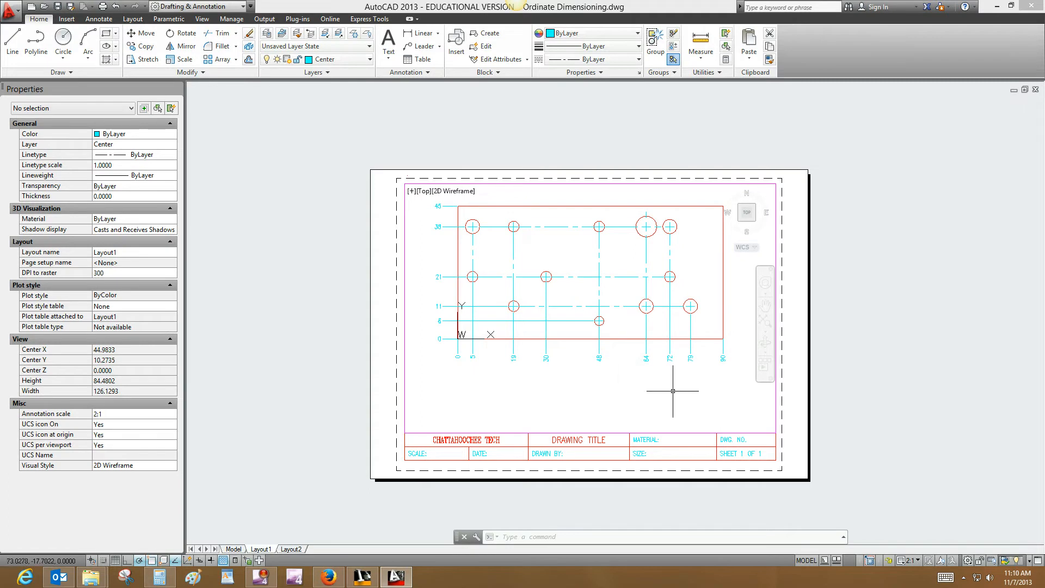
pyautogui.doubleClick(797, 397)
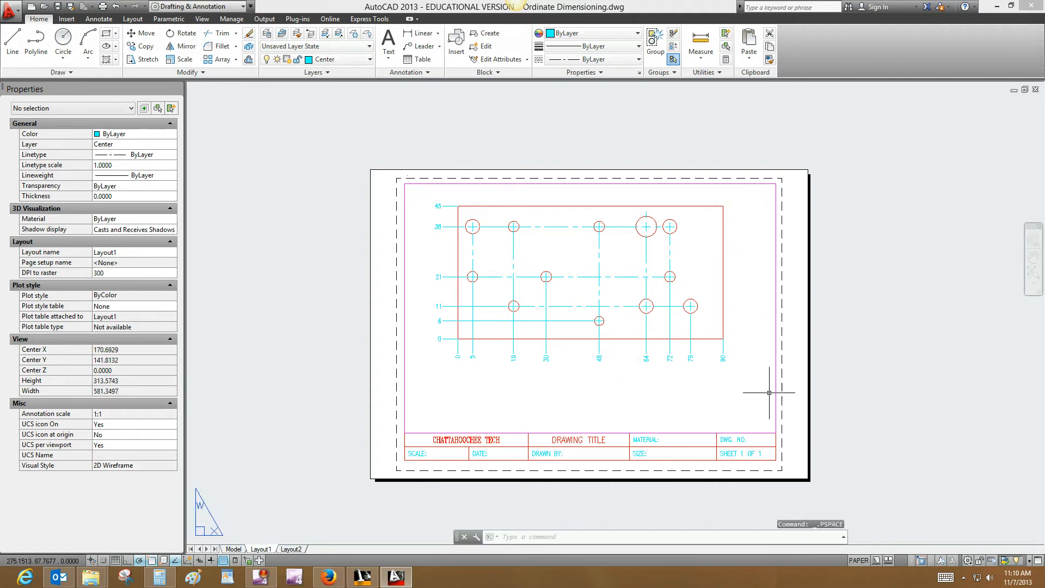
pyautogui.click(774, 392)
pyautogui.press('Escape')
pyautogui.moveTo(866, 432)
pyautogui.mouseDown(button='middle')
pyautogui.moveTo(835, 425)
pyautogui.moveTo(860, 430)
pyautogui.mouseUp(button='middle')
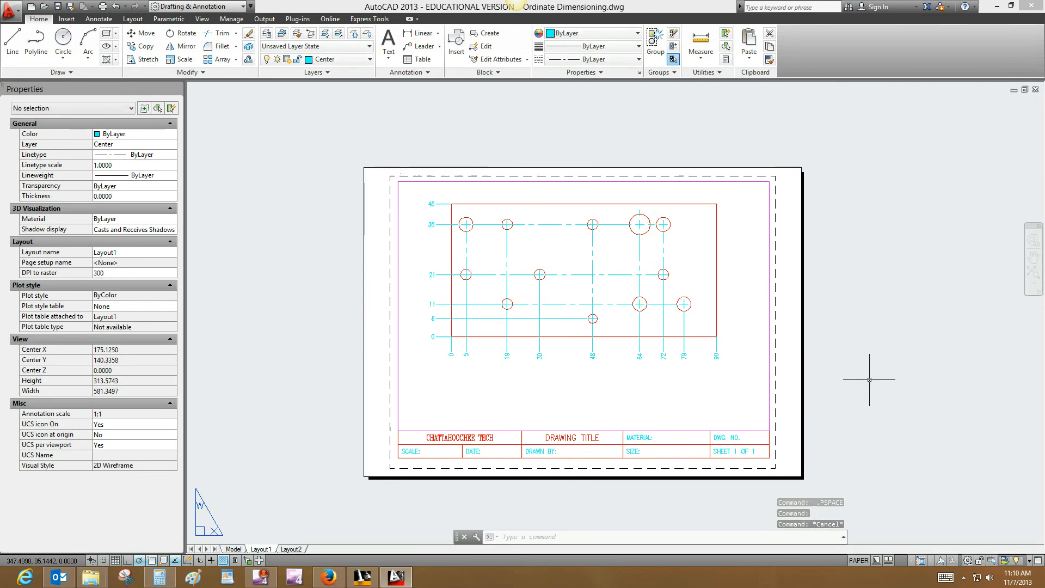